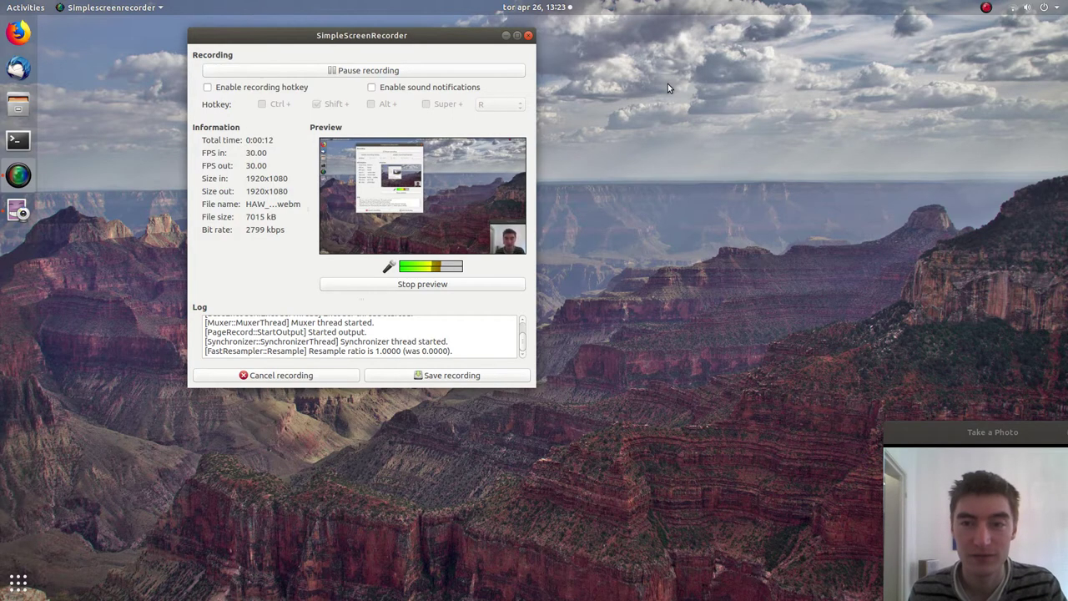
{"action": "left_click", "coordinate": [506, 35]}
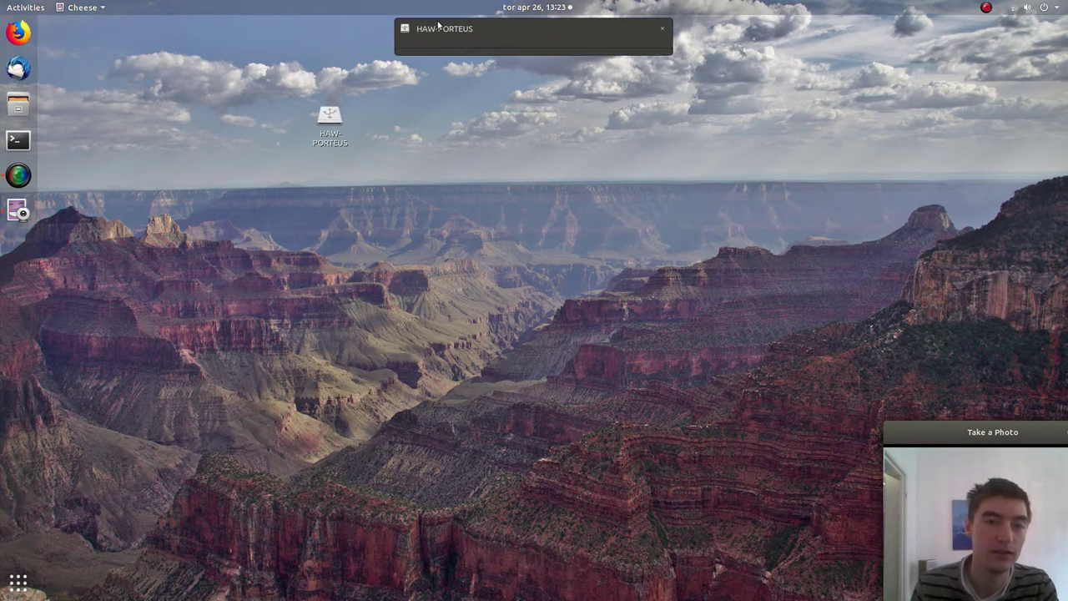
{"action": "right_click", "coordinate": [328, 119]}
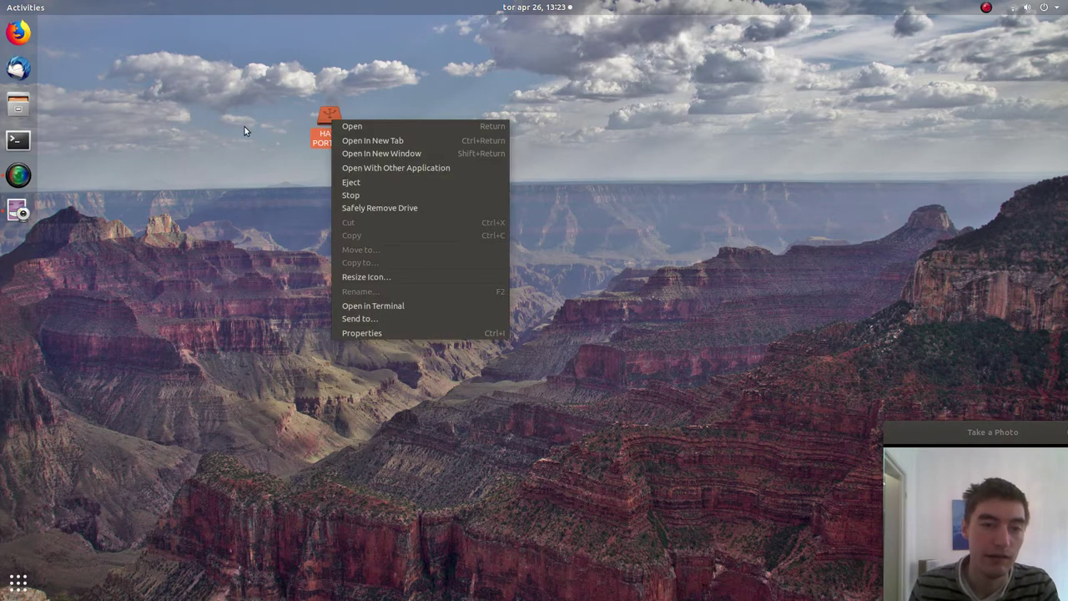
{"action": "key", "text": "Escape"}
Step: Launch the GParted partition editor and authenticate with the account password to run it as root
{"action": "key", "text": "super"}
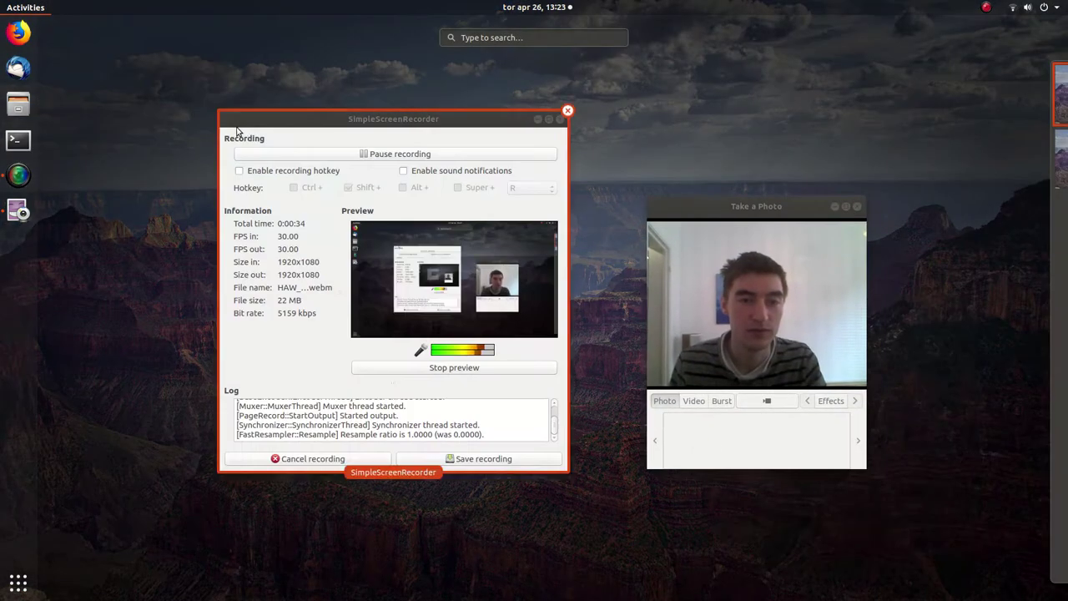
{"action": "type", "text": "gpar"}
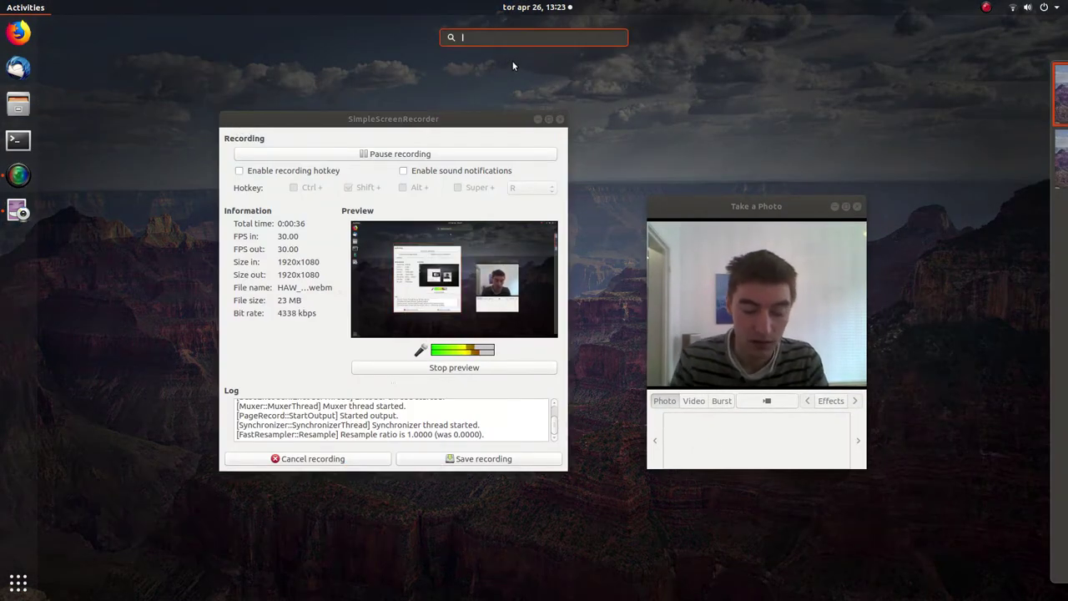
{"action": "key", "text": "Return"}
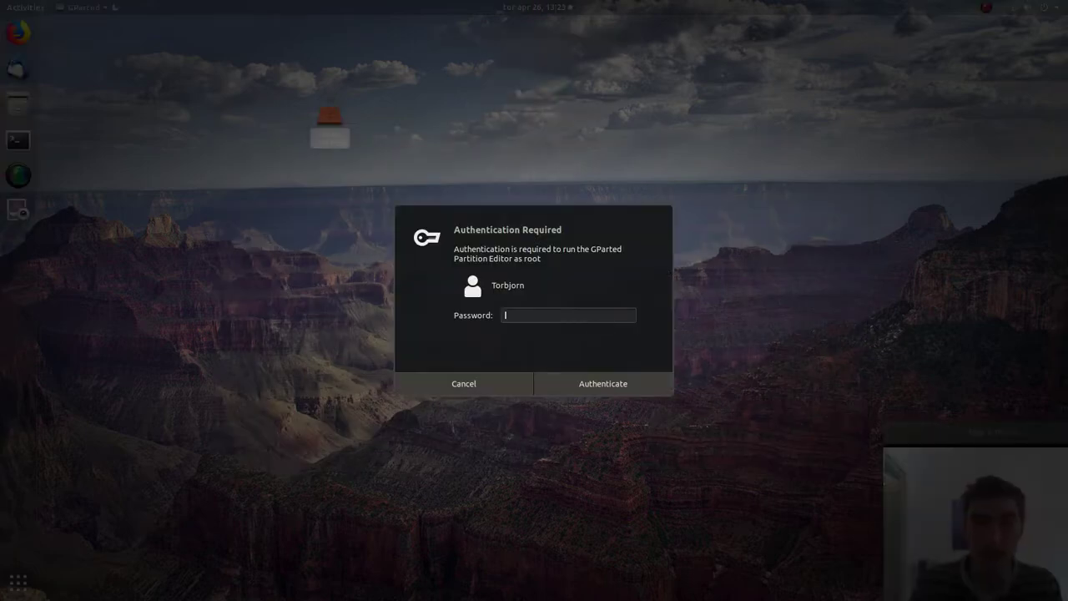
{"action": "type", "text": "********"}
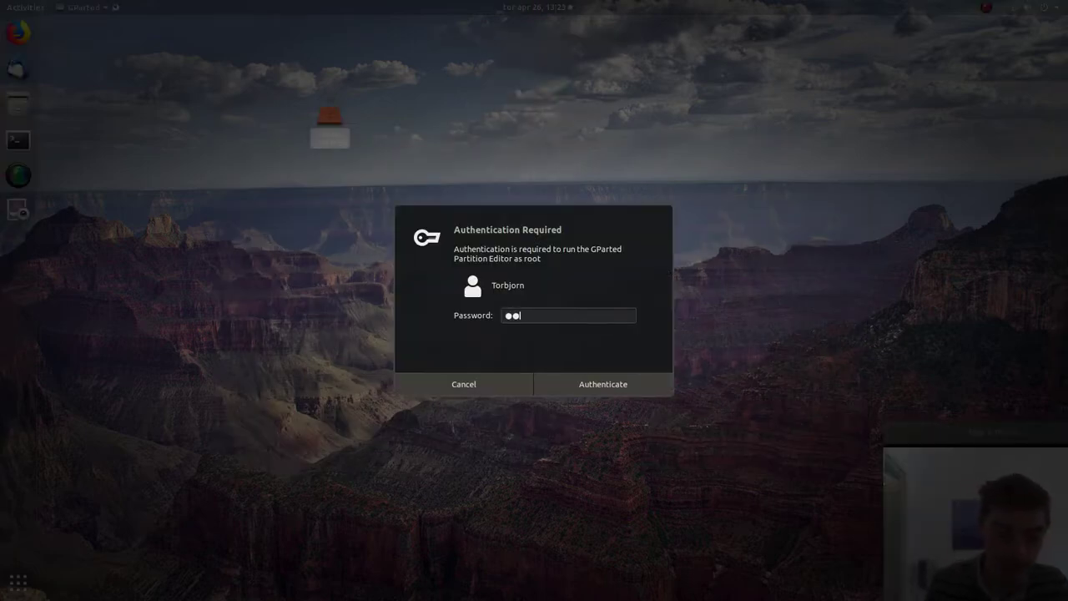
{"action": "key", "text": "Return"}
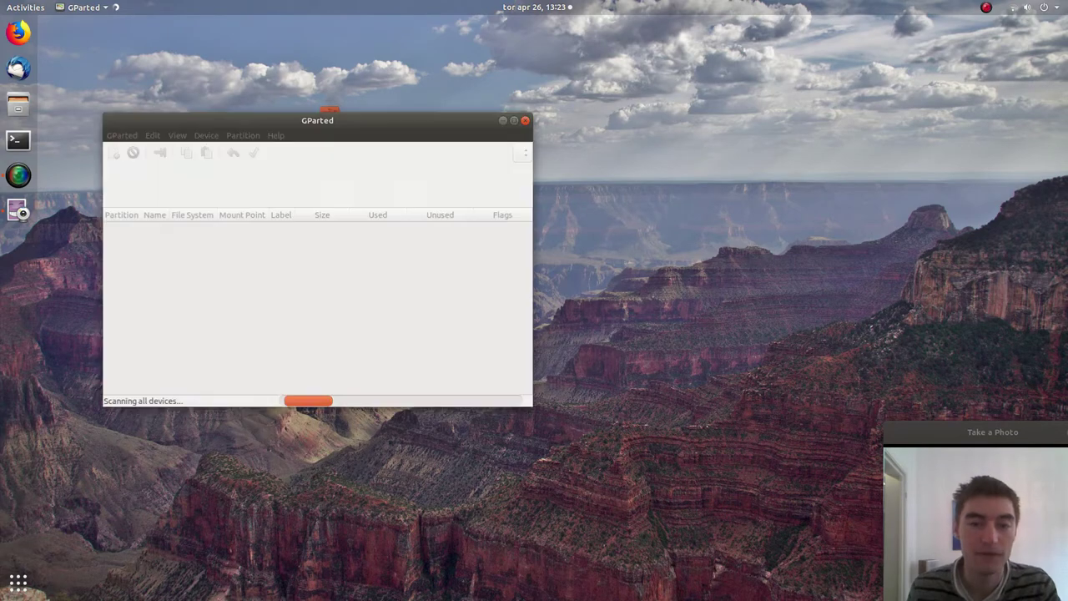
Step: Unmount the fat32 partition on the 14.44 GiB drive /dev/sdb and mark it for deletion
{"action": "left_click", "coordinate": [475, 152]}
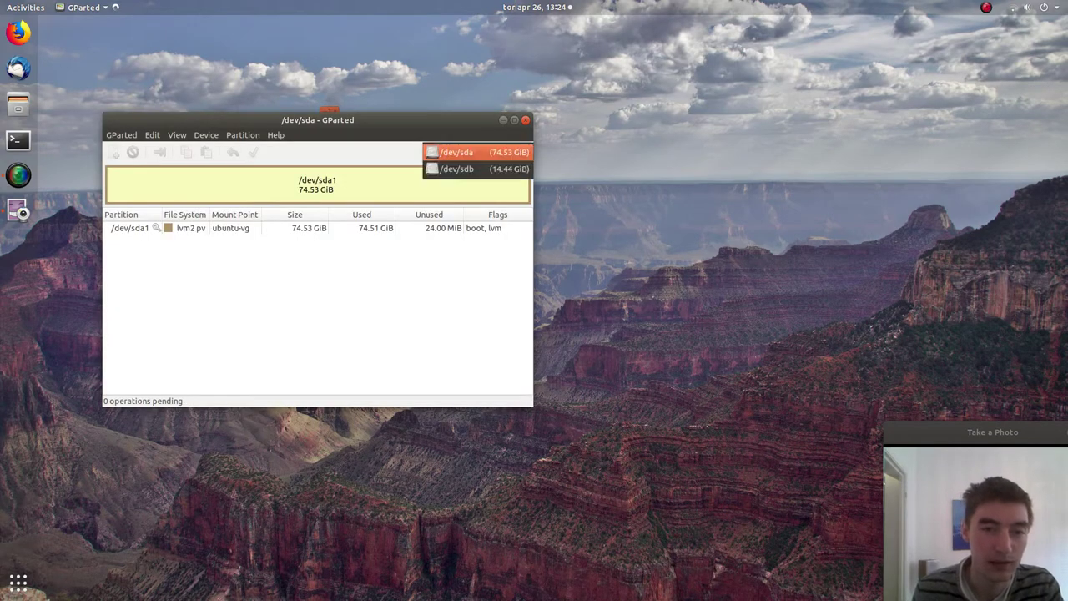
{"action": "left_click", "coordinate": [475, 169]}
{"action": "right_click", "coordinate": [266, 191]}
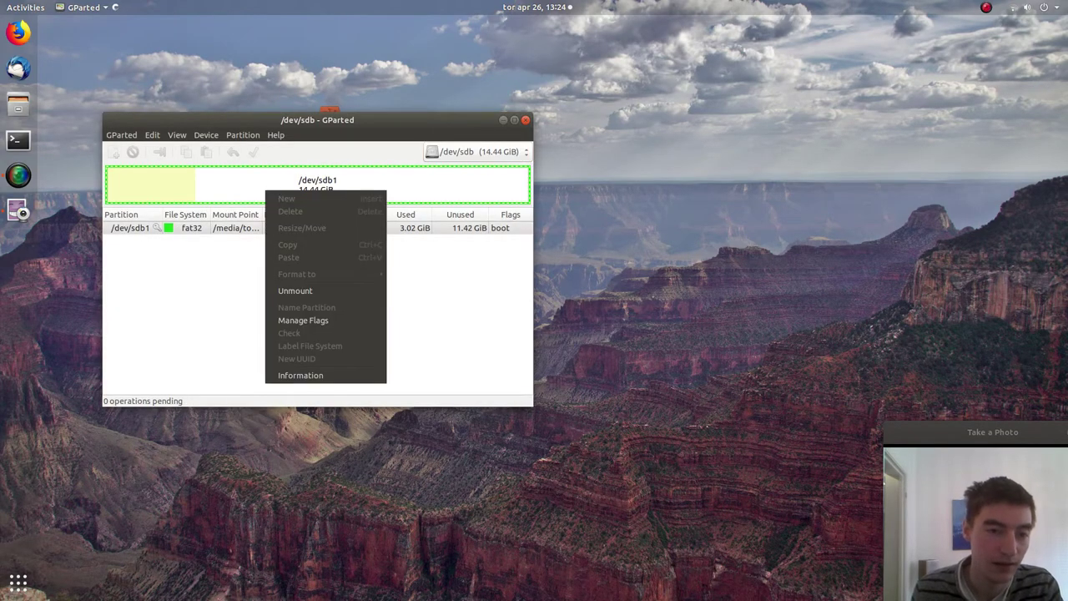
{"action": "left_click", "coordinate": [295, 291]}
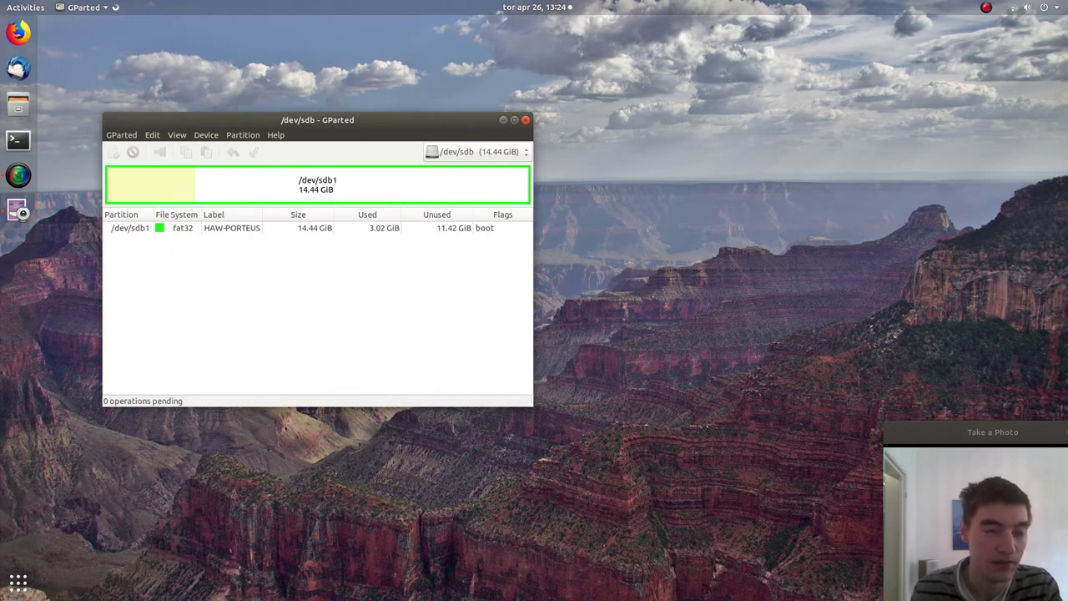
{"action": "right_click", "coordinate": [320, 198]}
{"action": "left_click", "coordinate": [334, 208]}
Step: Add a new fat32 primary partition labelled MY-HAW-STIC across all the unallocated space on /dev/sdb
{"action": "right_click", "coordinate": [305, 191]}
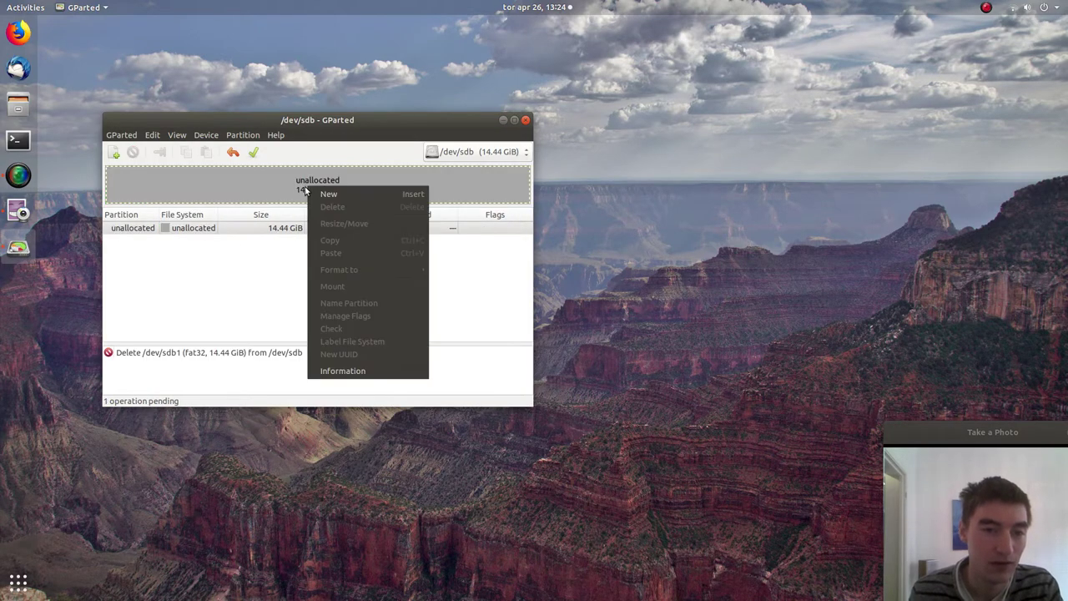
{"action": "left_click", "coordinate": [329, 193]}
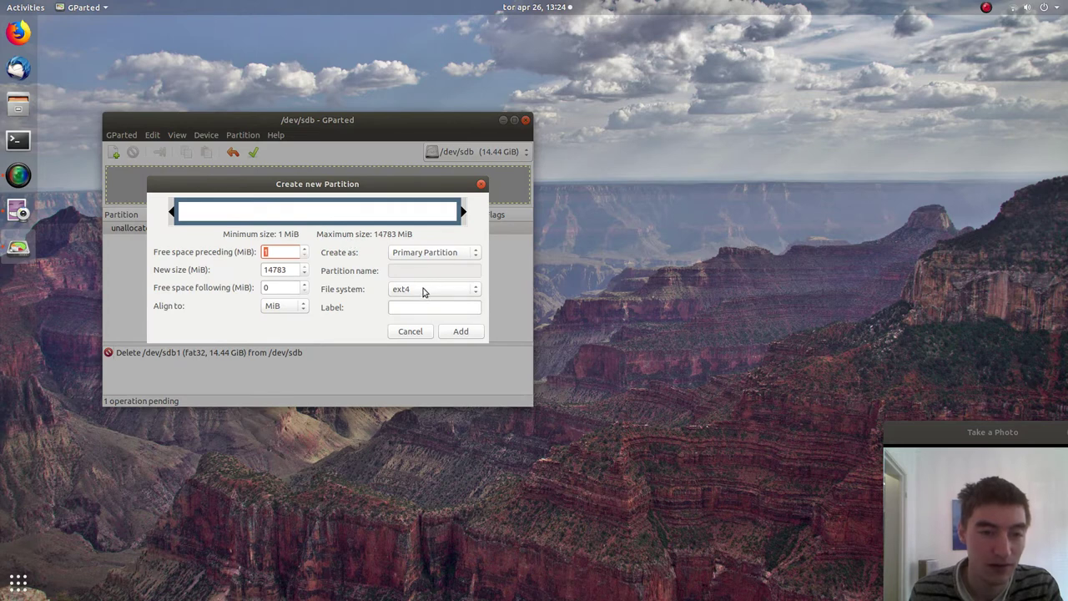
{"action": "left_click", "coordinate": [425, 292]}
{"action": "left_click", "coordinate": [427, 312]}
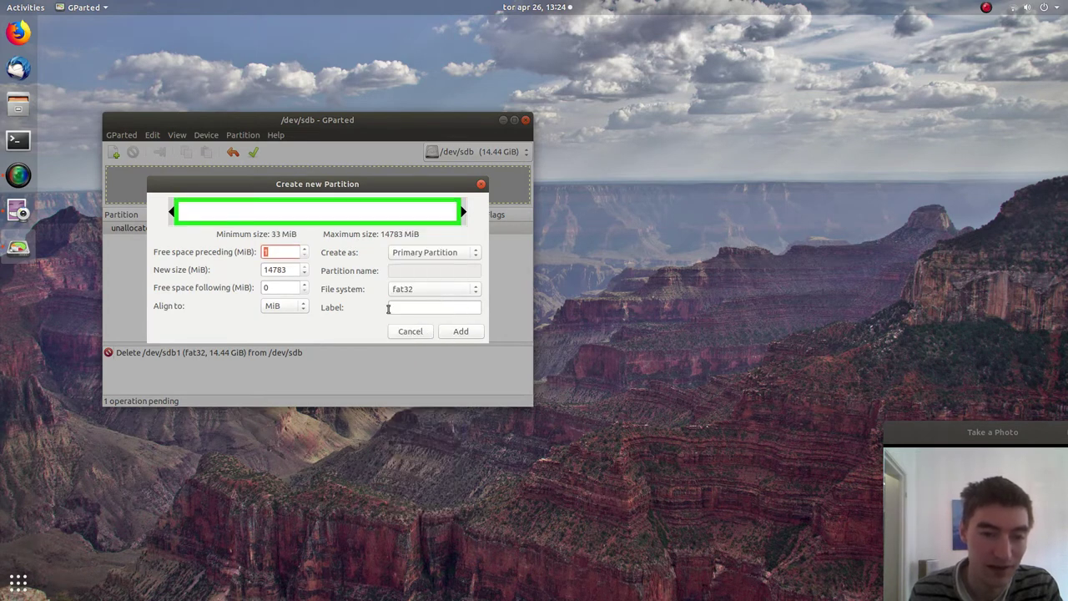
{"action": "left_click", "coordinate": [432, 307]}
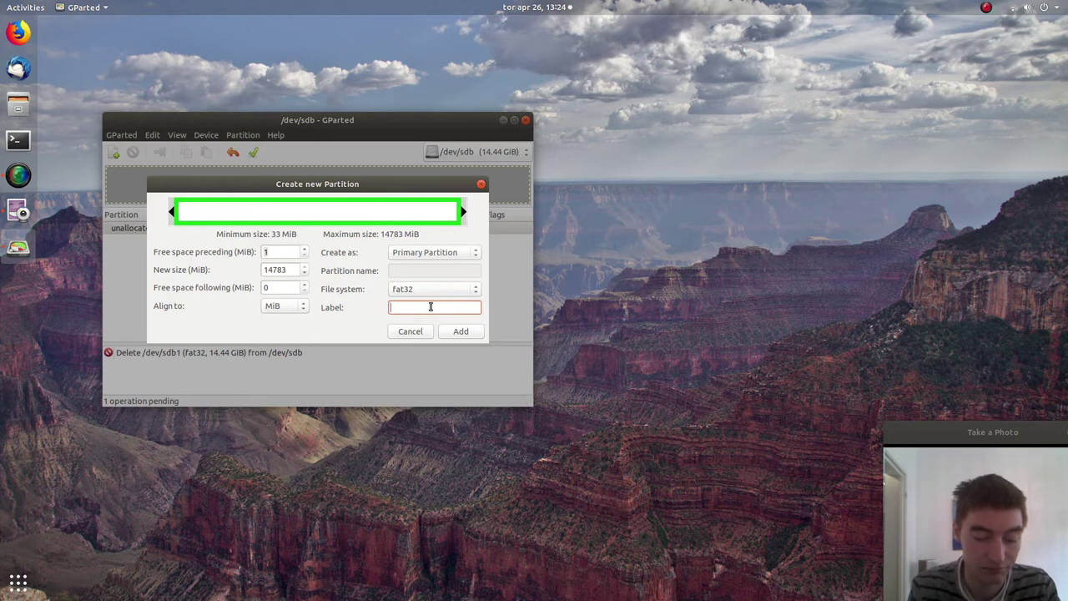
{"action": "type", "text": "MY-"}
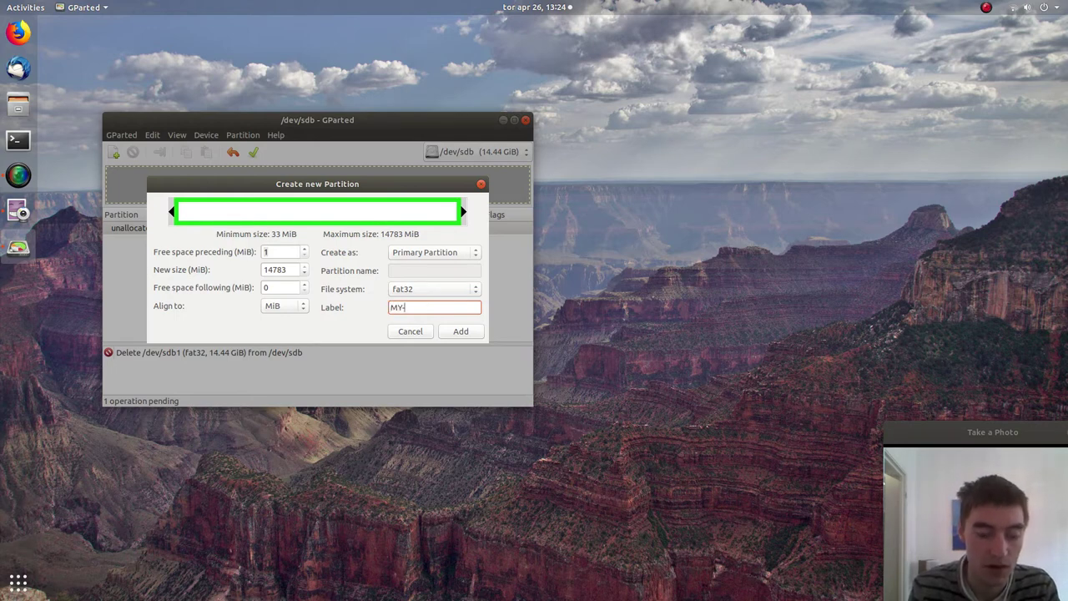
{"action": "type", "text": "HAW"}
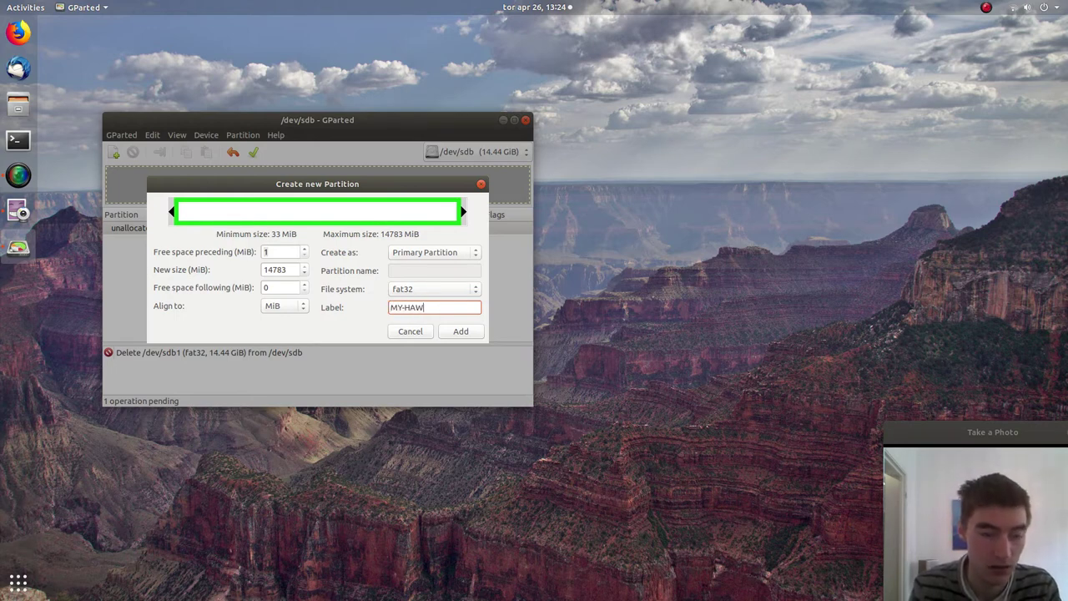
{"action": "type", "text": "-STIC"}
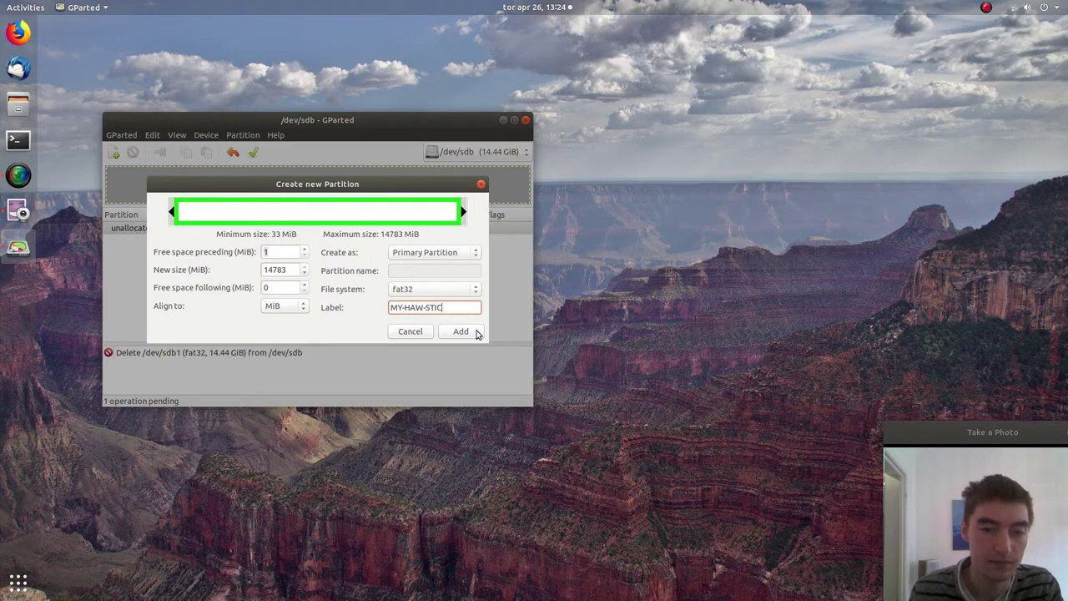
{"action": "left_click", "coordinate": [472, 331]}
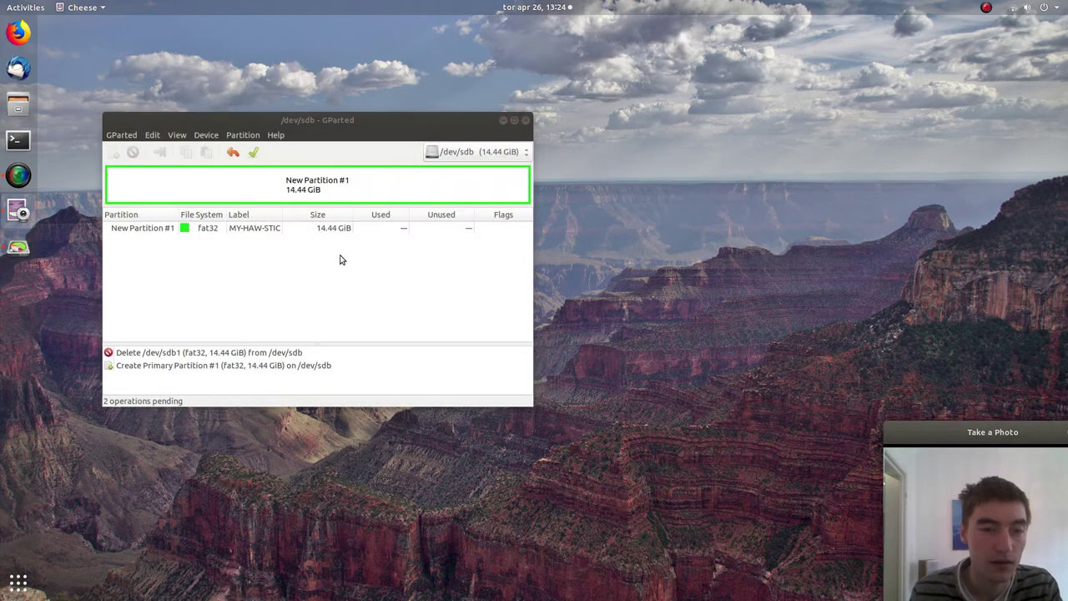
Step: Apply the pending partition operations to /dev/sdb and close GParted
{"action": "left_click", "coordinate": [253, 152]}
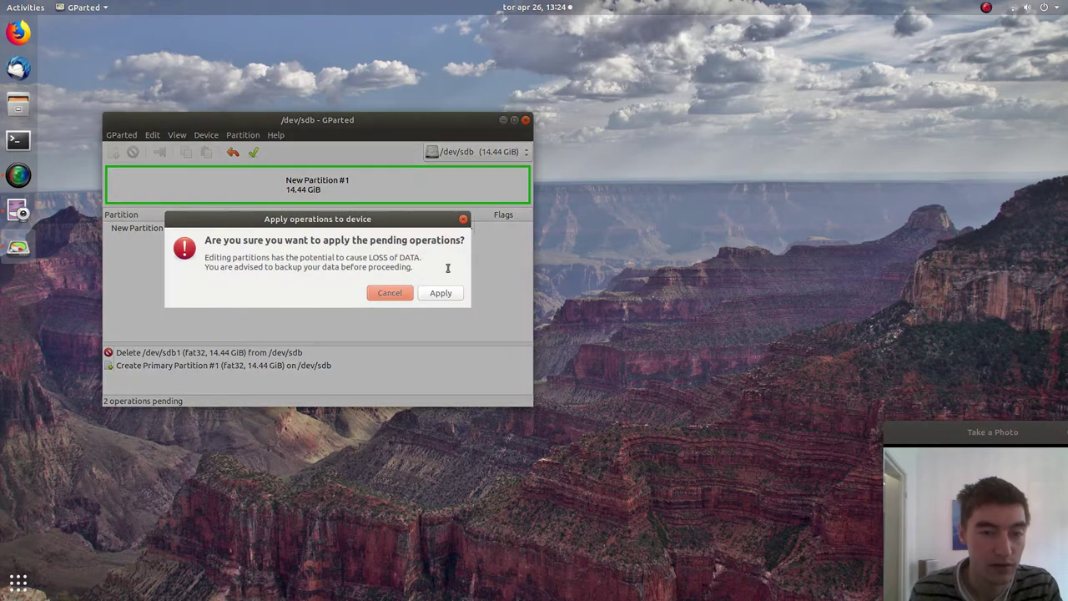
{"action": "left_click", "coordinate": [447, 295]}
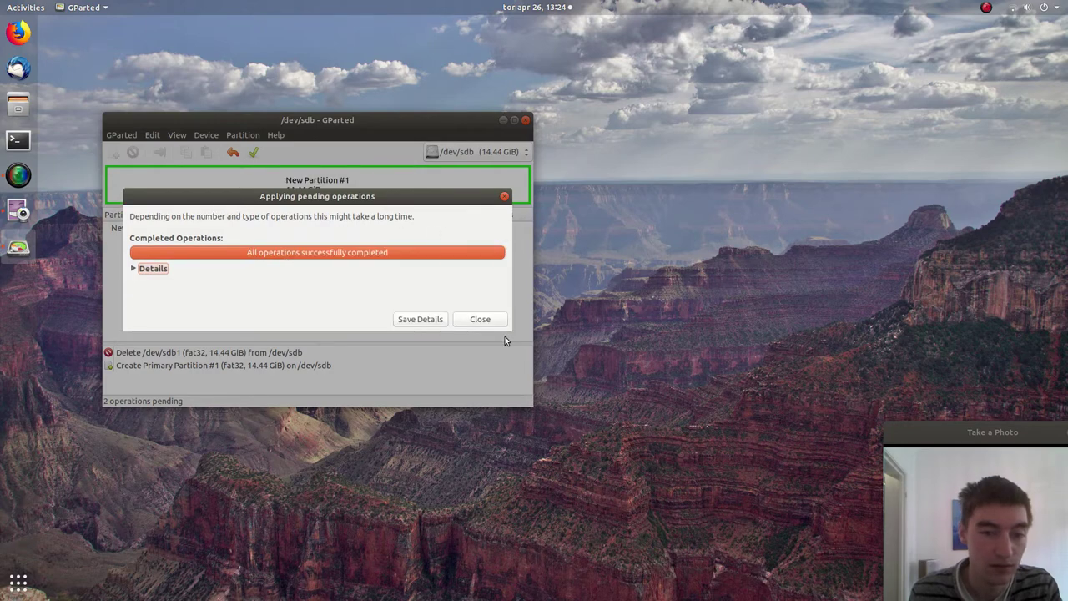
{"action": "left_click", "coordinate": [479, 319]}
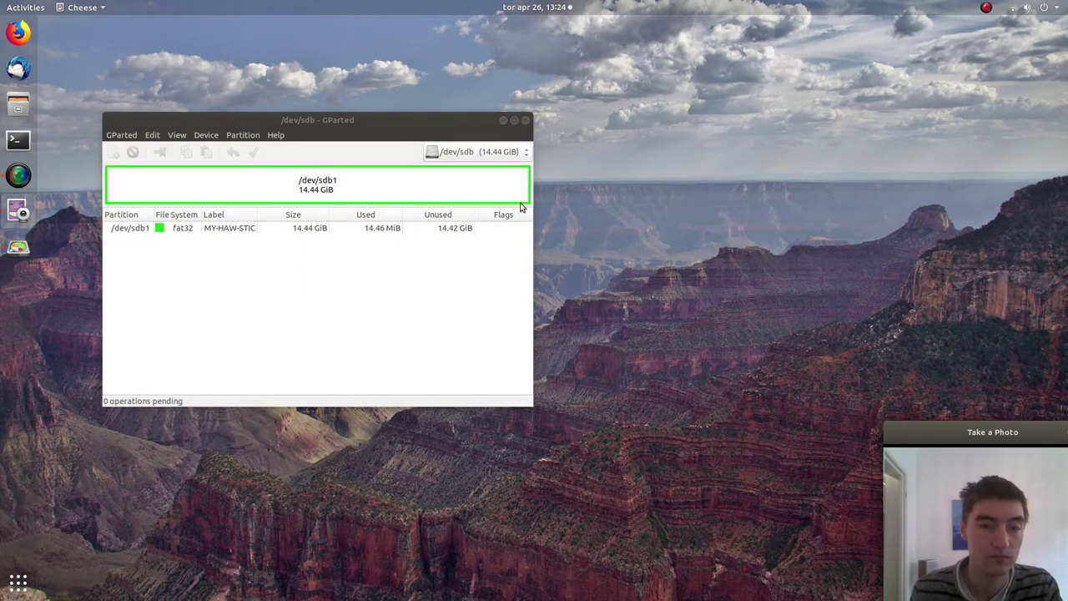
{"action": "left_click", "coordinate": [526, 121]}
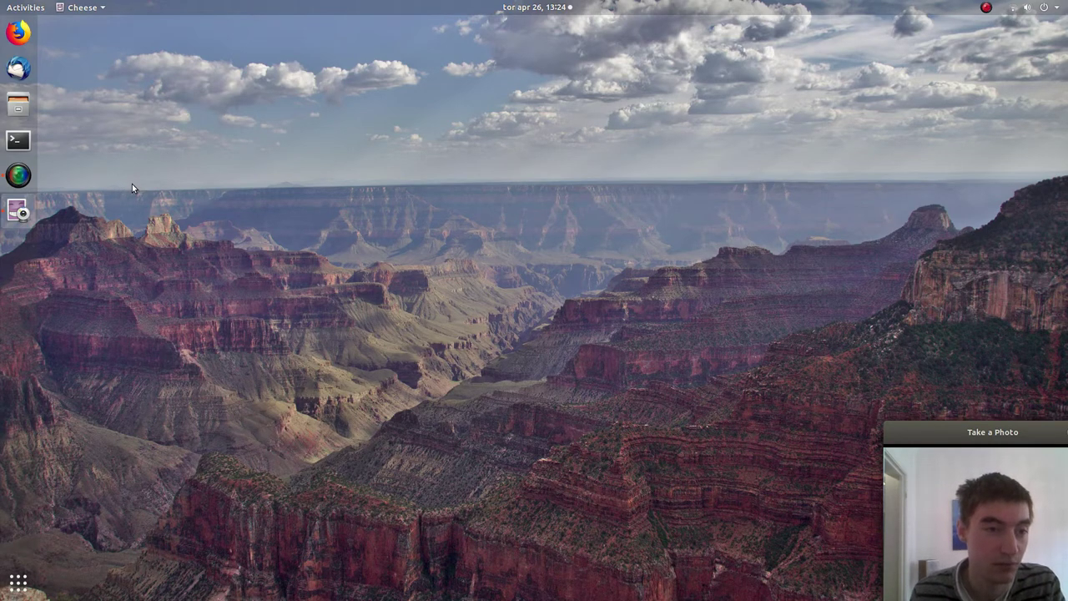
Step: Open a terminal window, move it away from the dock and make it ready for input
{"action": "key", "text": "ctrl+alt+t"}
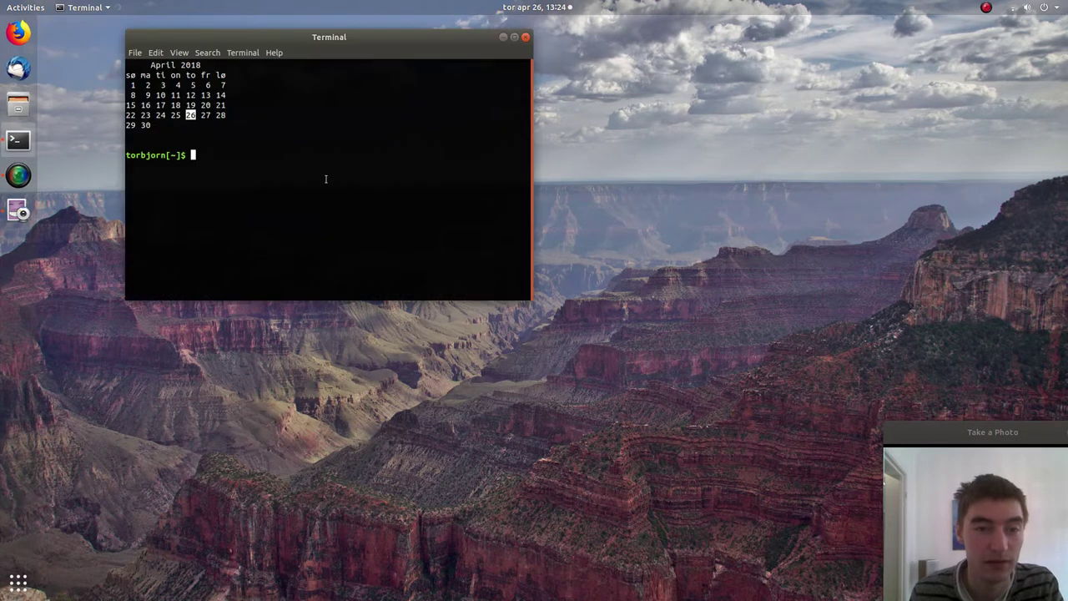
{"action": "left_click_drag", "start_coordinate": [350, 35], "coordinate": [473, 74]}
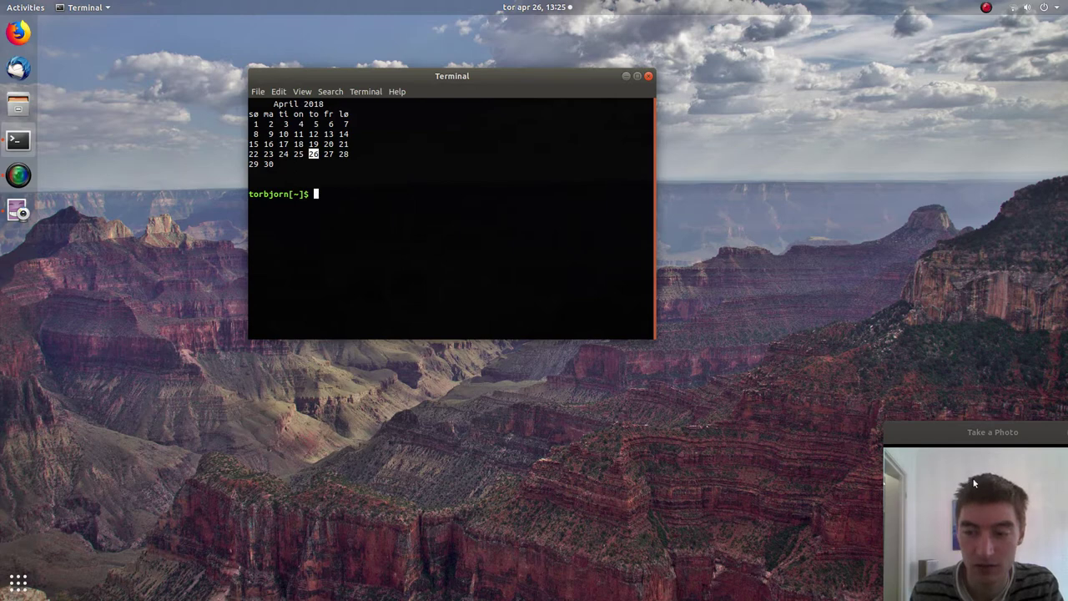
{"action": "right_click", "coordinate": [966, 431]}
{"action": "left_click", "coordinate": [813, 415]}
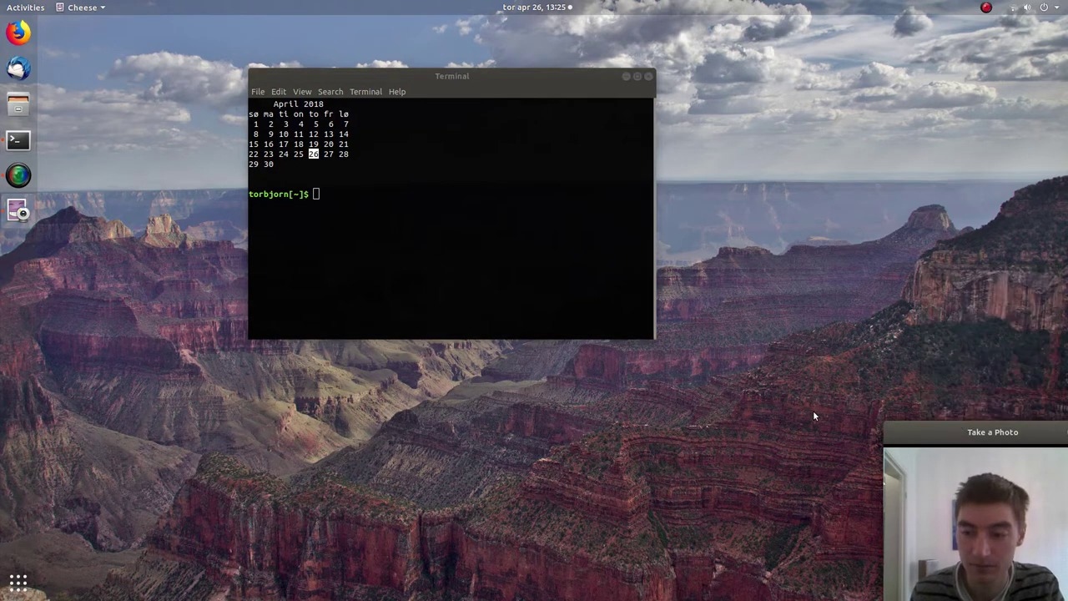
{"action": "left_click", "coordinate": [500, 222]}
Step: Run sudo apt install virtualbox and authenticate with the account's sudo password
{"action": "type", "text": "sudo"}
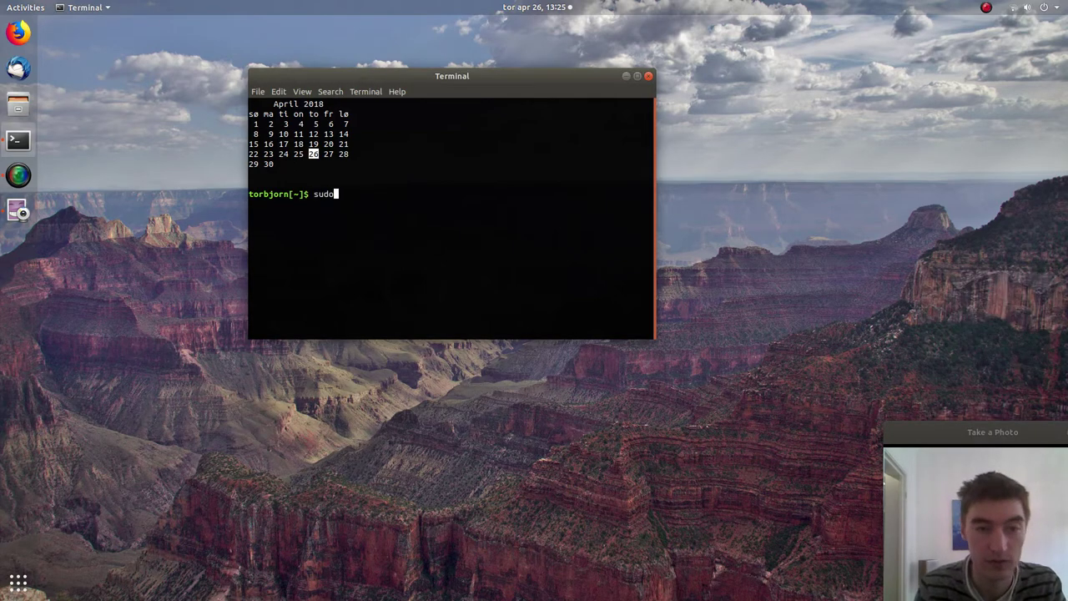
{"action": "type", "text": " apt install "}
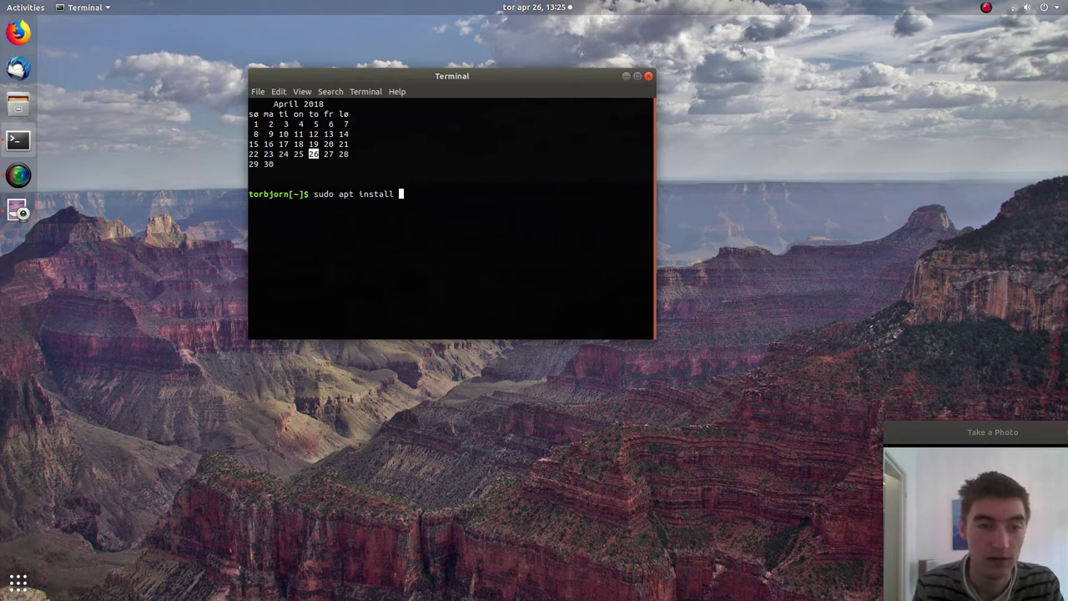
{"action": "type", "text": "virtual"}
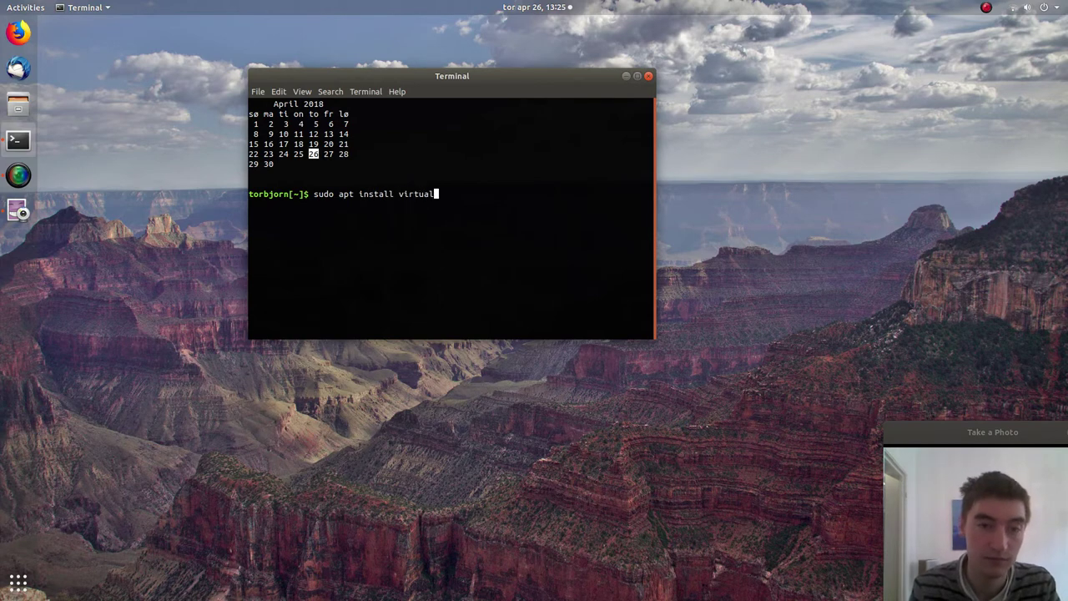
{"action": "type", "text": "box"}
{"action": "key", "text": "Return"}
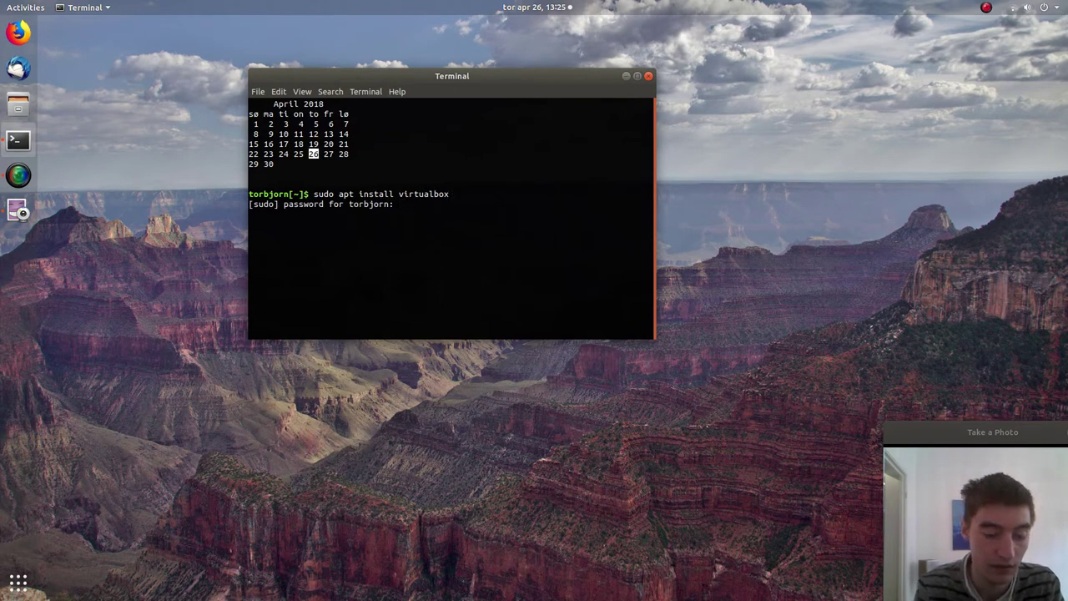
{"action": "key", "text": "Return"}
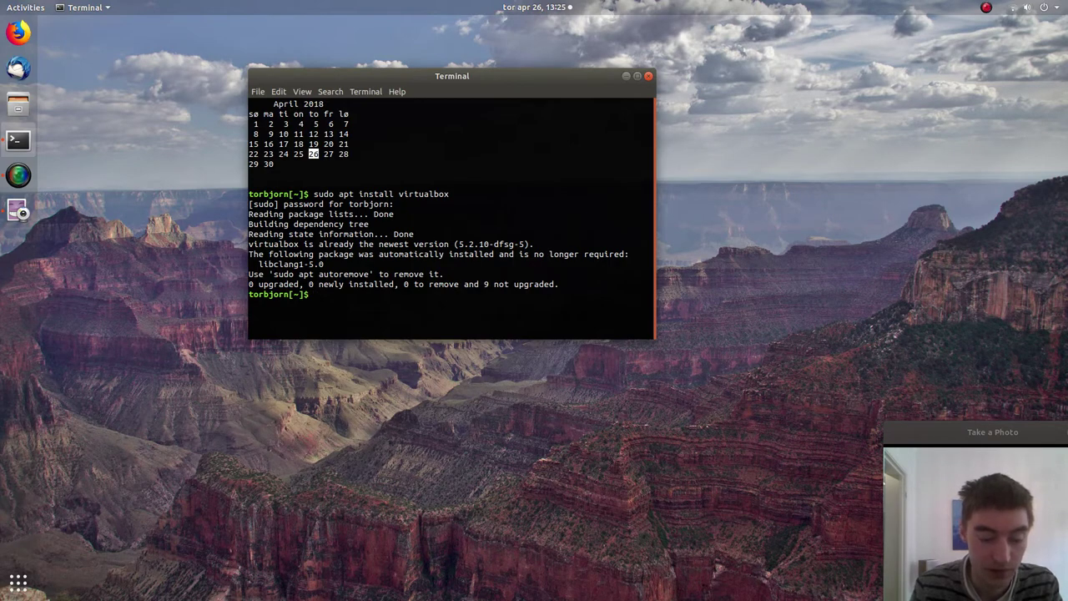
Step: List the current account's groups with the groups command and check for vboxusers membership
{"action": "type", "text": "g"}
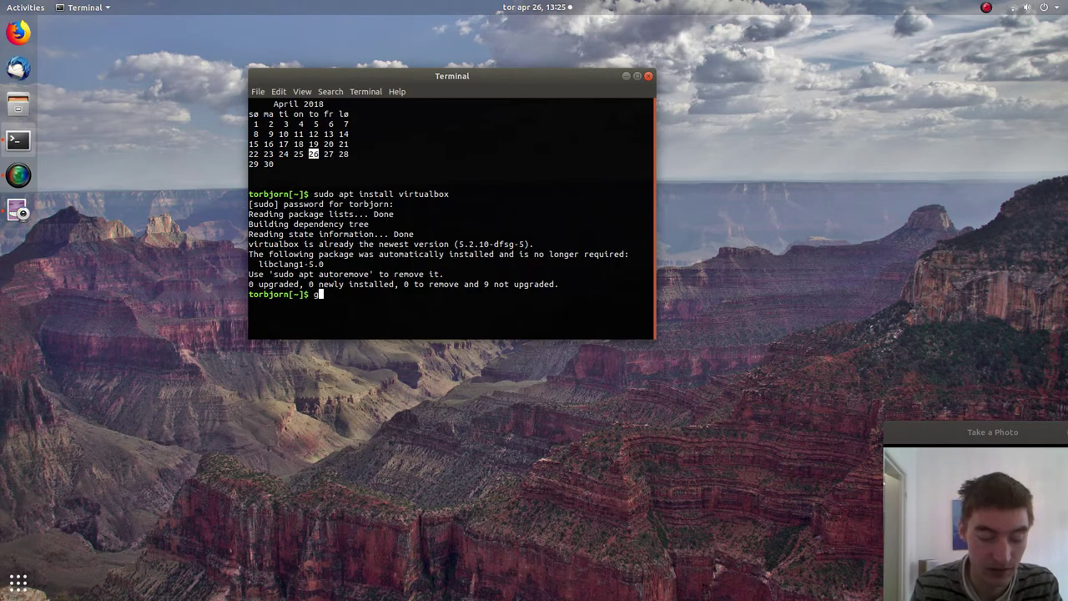
{"action": "type", "text": "roups"}
{"action": "key", "text": "Return"}
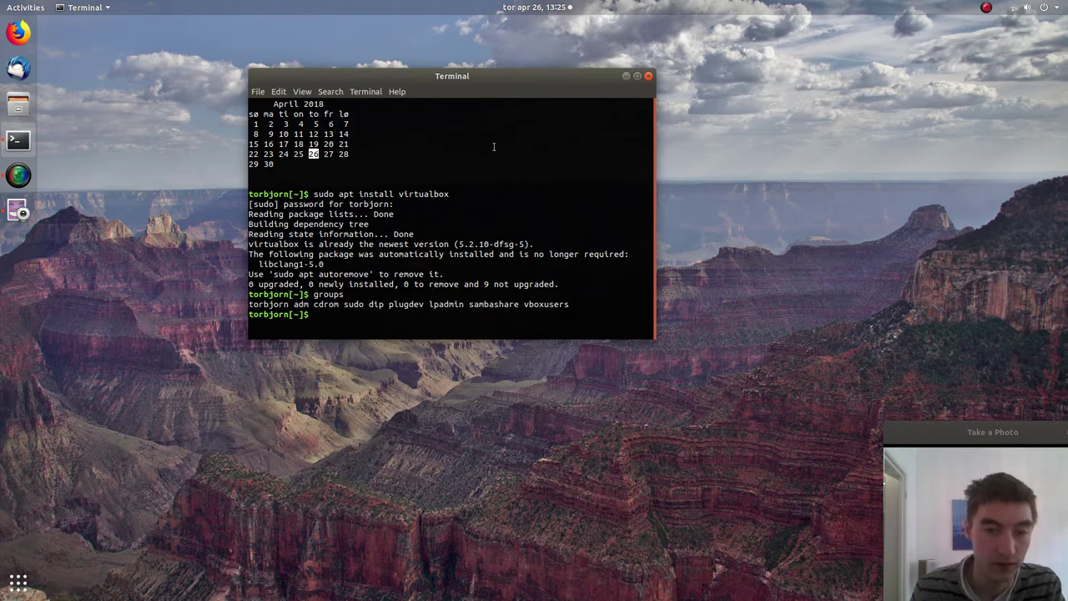
{"action": "left_click_drag", "start_coordinate": [524, 305], "coordinate": [649, 305]}
{"action": "left_click", "coordinate": [561, 307]}
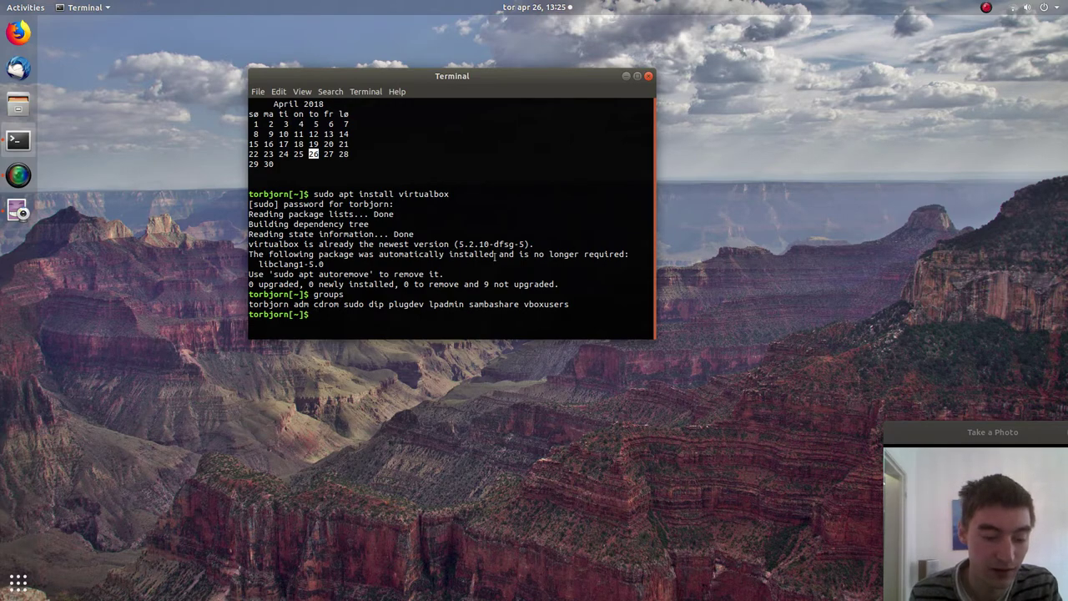
Step: Recall the sudo usermod -aG vboxusers command with the account's username from the shell history by searching for vboxusers
{"action": "key", "text": "ctrl+r"}
{"action": "type", "text": "vboxus"}
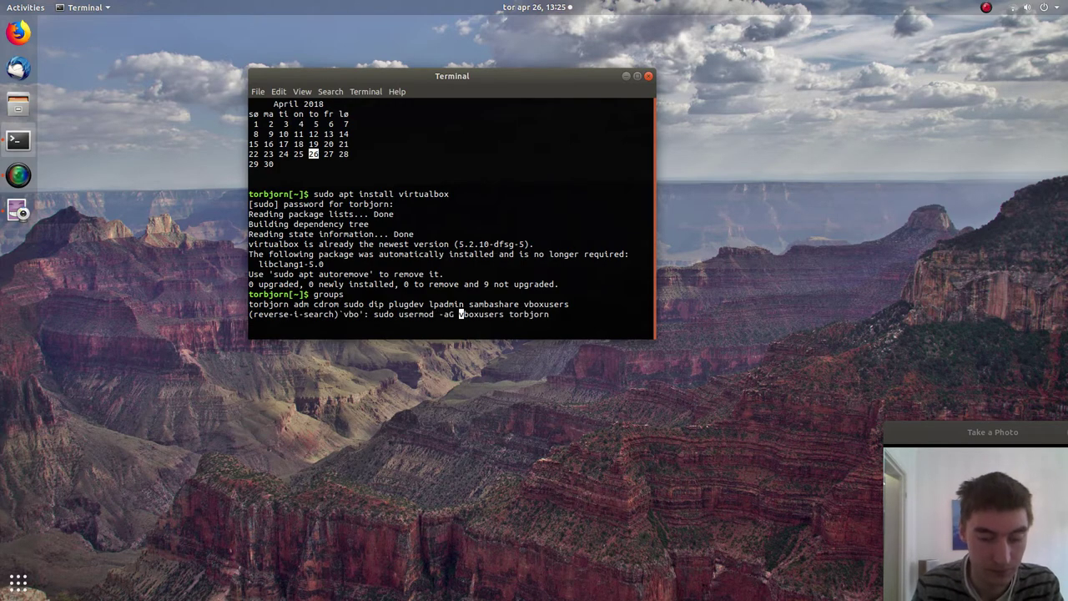
{"action": "key", "text": "Right"}
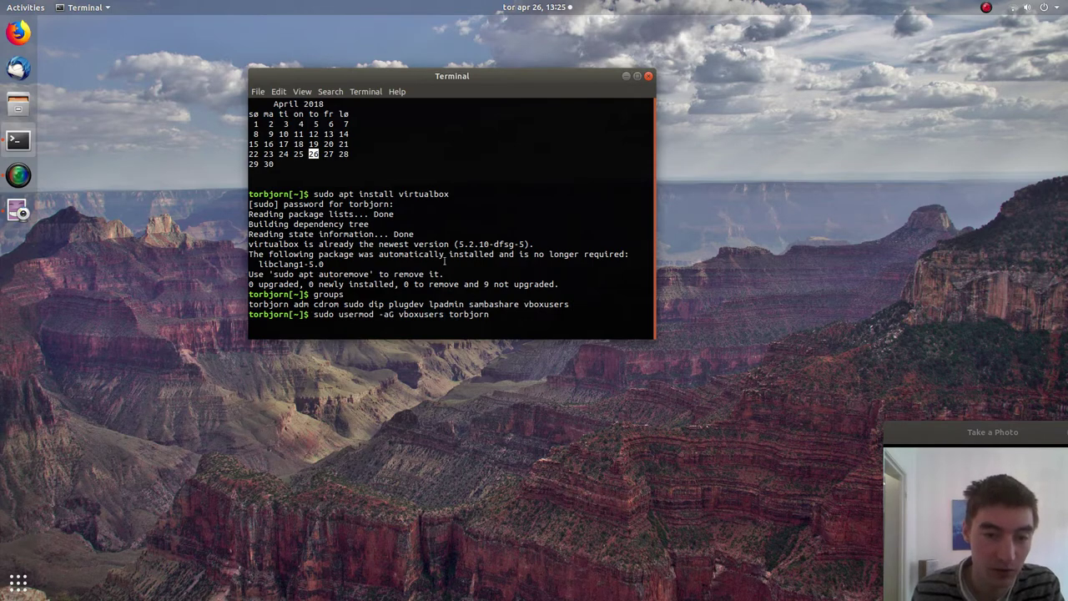
Step: Replace the username at the end of the recalled usermod command with the placeholder you! and erase the placeholder again
{"action": "left_click_drag", "start_coordinate": [313, 314], "coordinate": [493, 315]}
{"action": "left_click", "coordinate": [493, 314]}
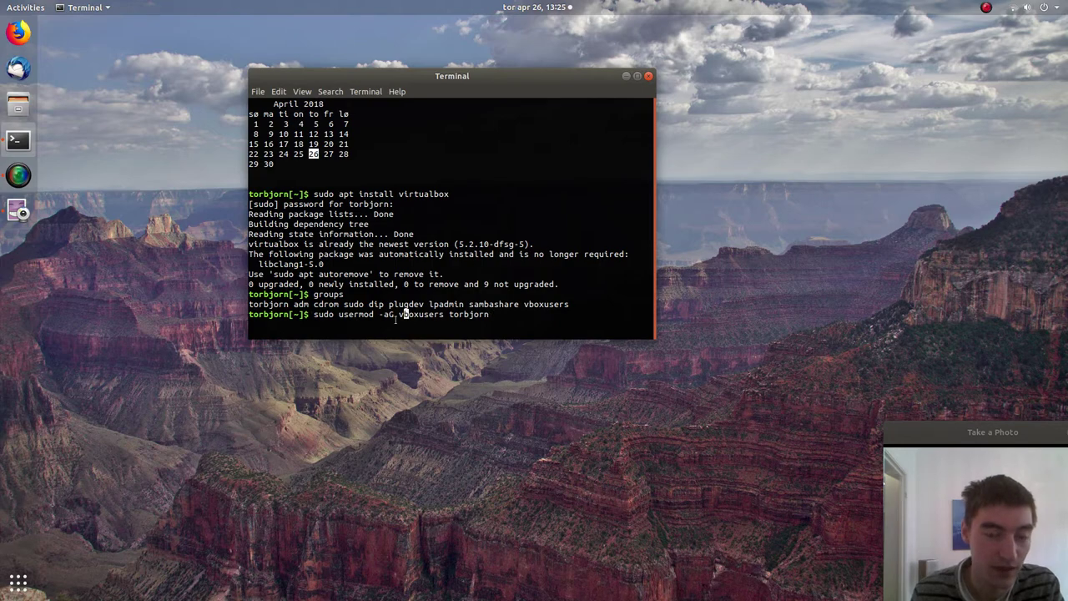
{"action": "key", "text": "Right"}
{"action": "key", "text": "Right"}
{"action": "key", "text": "Right"}
{"action": "key", "text": "Right"}
{"action": "key", "text": "Right"}
{"action": "key", "text": "Right"}
{"action": "key", "text": "Right"}
{"action": "key", "text": "Right"}
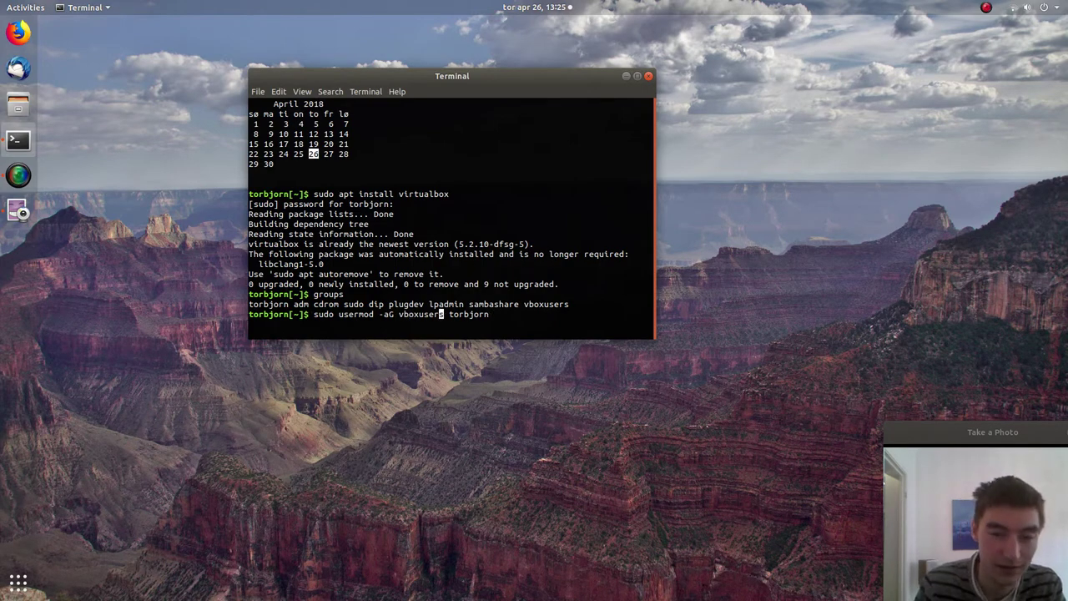
{"action": "key", "text": "Delete"}
{"action": "key", "text": "Delete"}
{"action": "key", "text": "Delete"}
{"action": "key", "text": "Delete"}
{"action": "key", "text": "Delete"}
{"action": "key", "text": "Delete"}
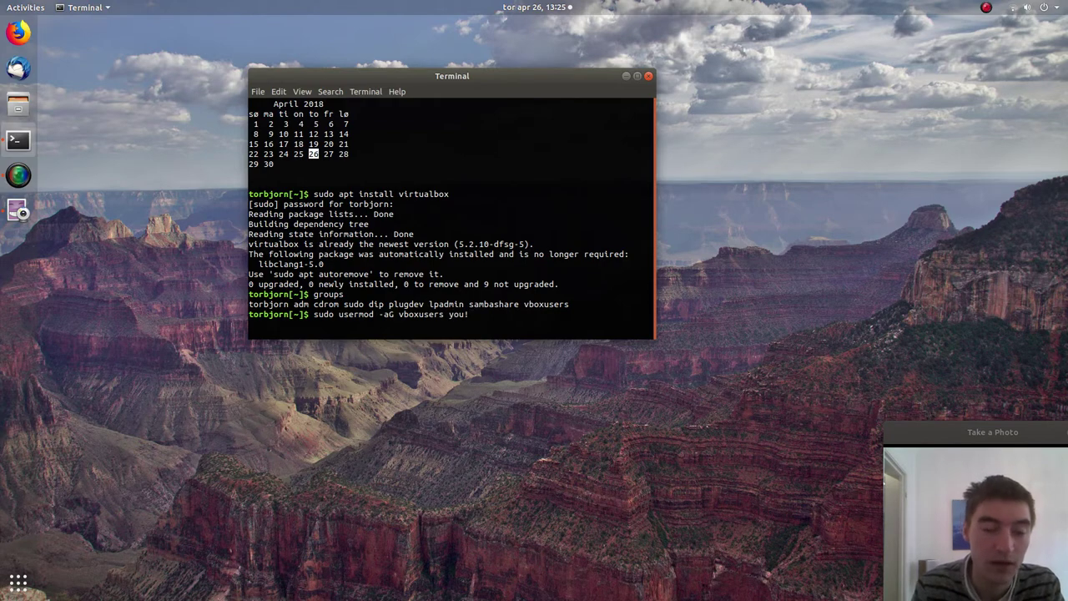
{"action": "key", "text": "BackSpace"}
{"action": "key", "text": "BackSpace"}
{"action": "key", "text": "BackSpace"}
{"action": "key", "text": "BackSpace"}
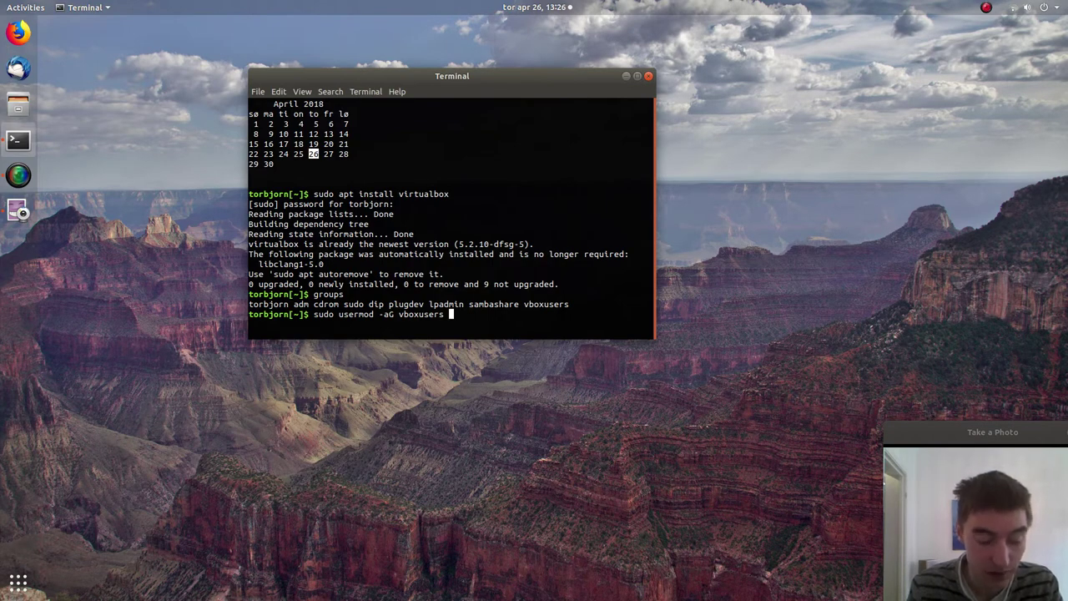
Step: Abandon the unfinished usermod command and launch VirtualBox by running virtualbox in the terminal
{"action": "key", "text": "ctrl+c"}
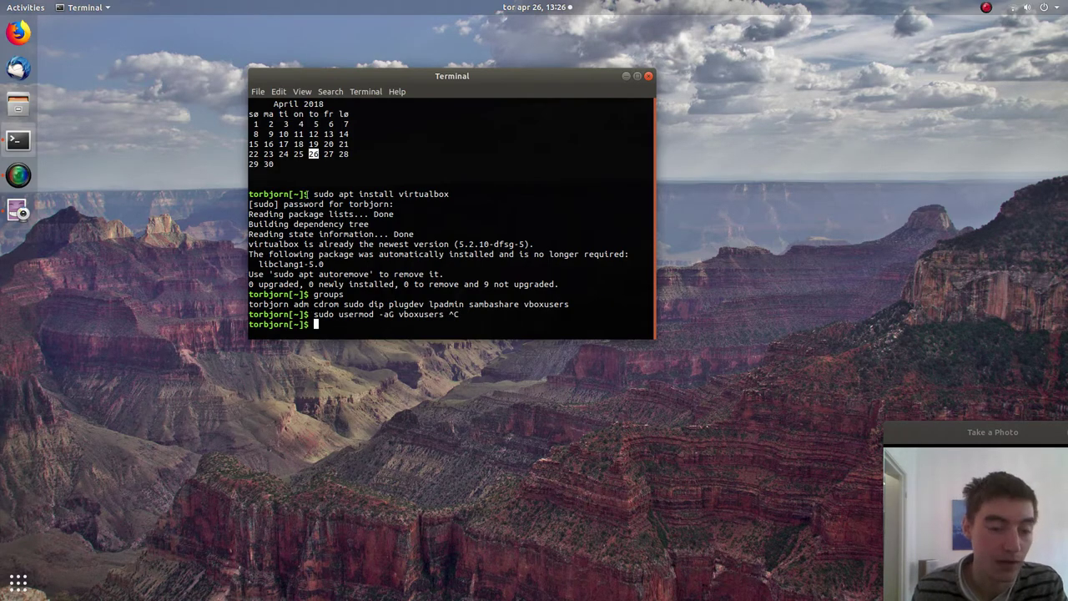
{"action": "type", "text": "virt"}
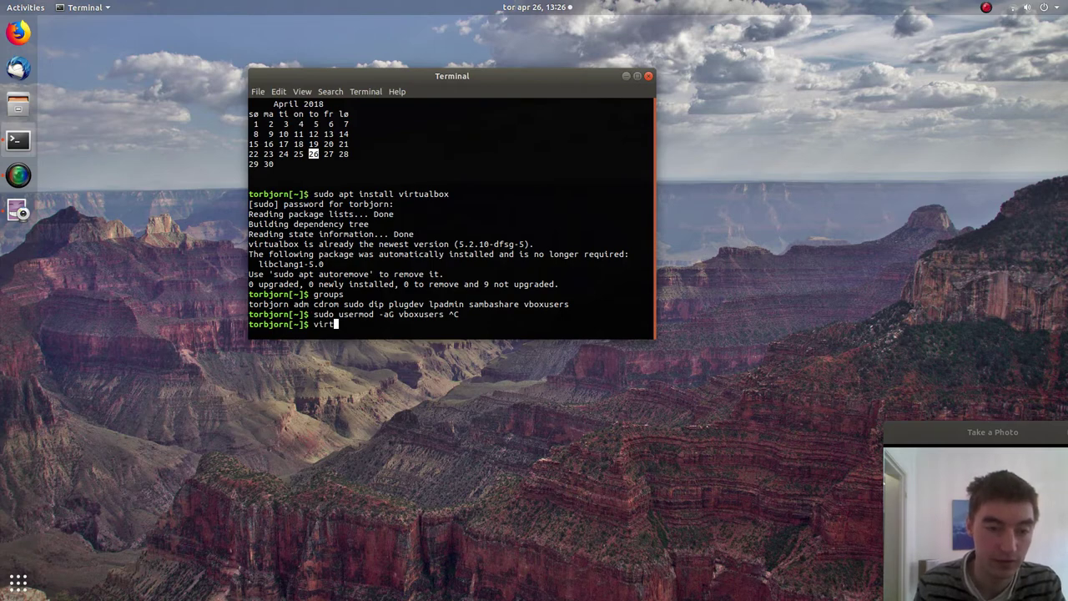
{"action": "type", "text": "ualbox"}
{"action": "key", "text": "Return"}
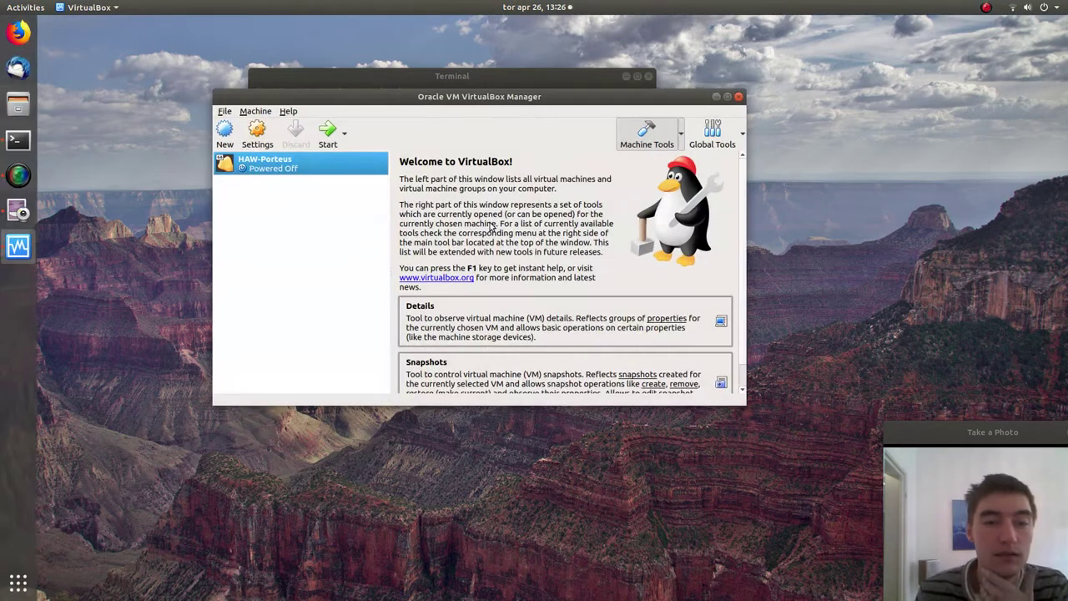
Step: Remove the existing HAW-Porteus virtual machine and delete all its files
{"action": "right_click", "coordinate": [250, 166]}
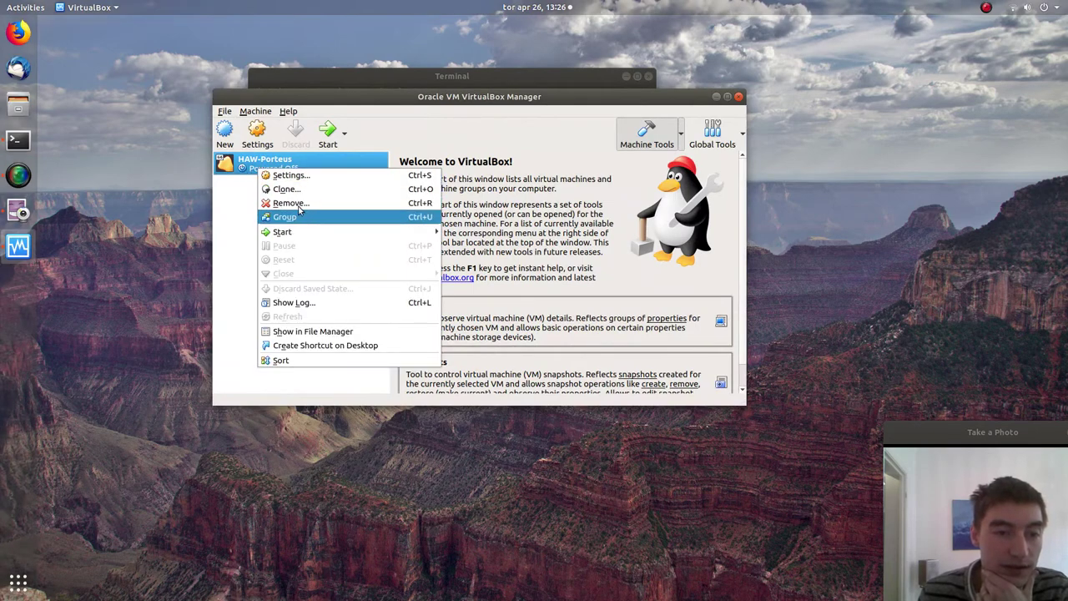
{"action": "left_click", "coordinate": [367, 202]}
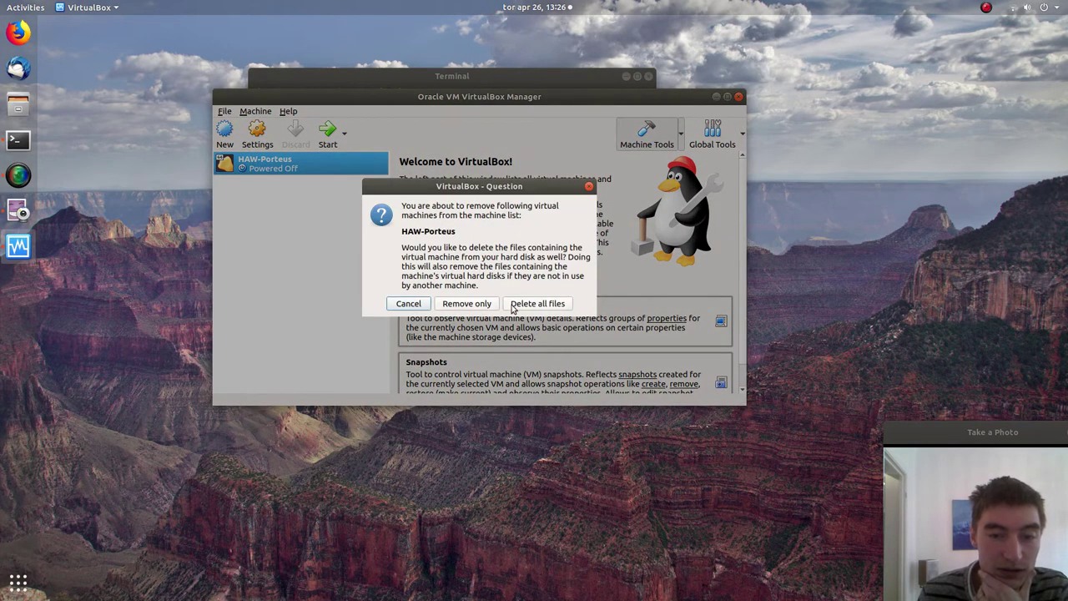
{"action": "left_click", "coordinate": [389, 306]}
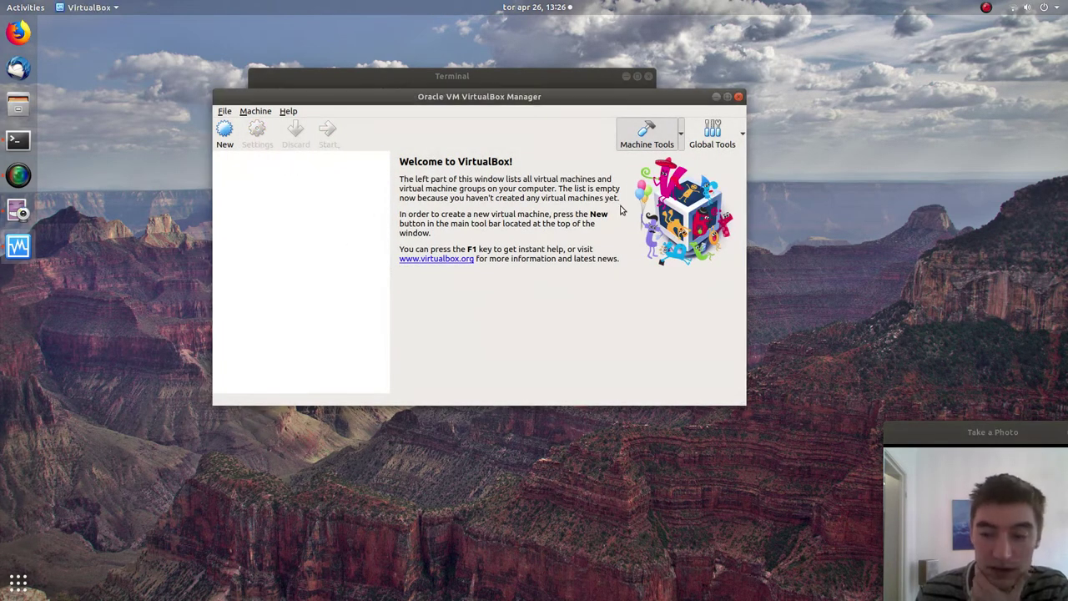
Step: Start creating a new virtual machine named HAW-Porteus with type Linux and version Other Linux (64-bit)
{"action": "left_click", "coordinate": [227, 136]}
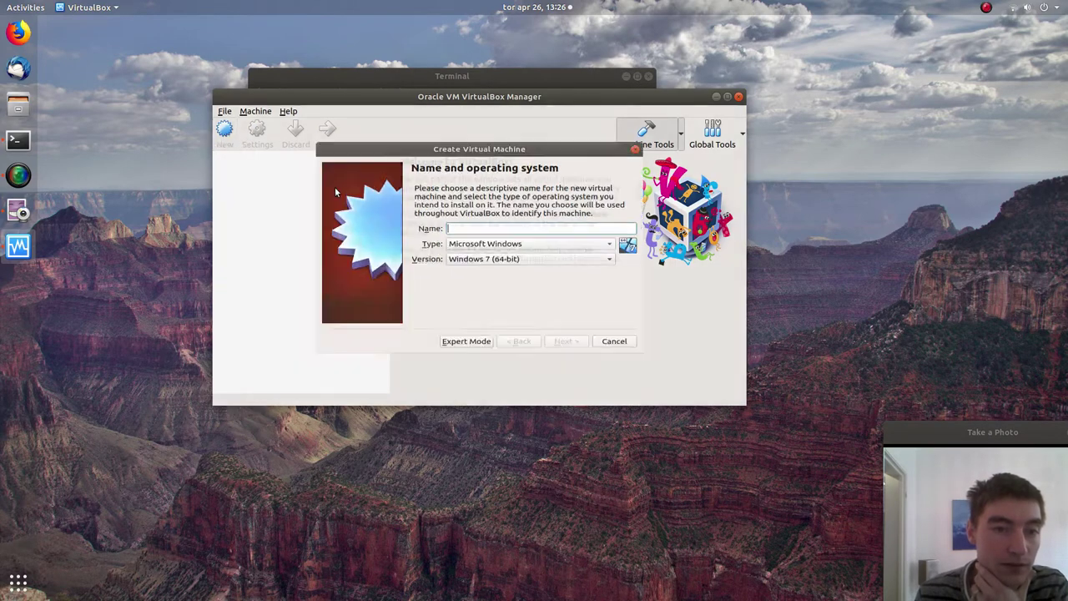
{"action": "type", "text": "HAW-"}
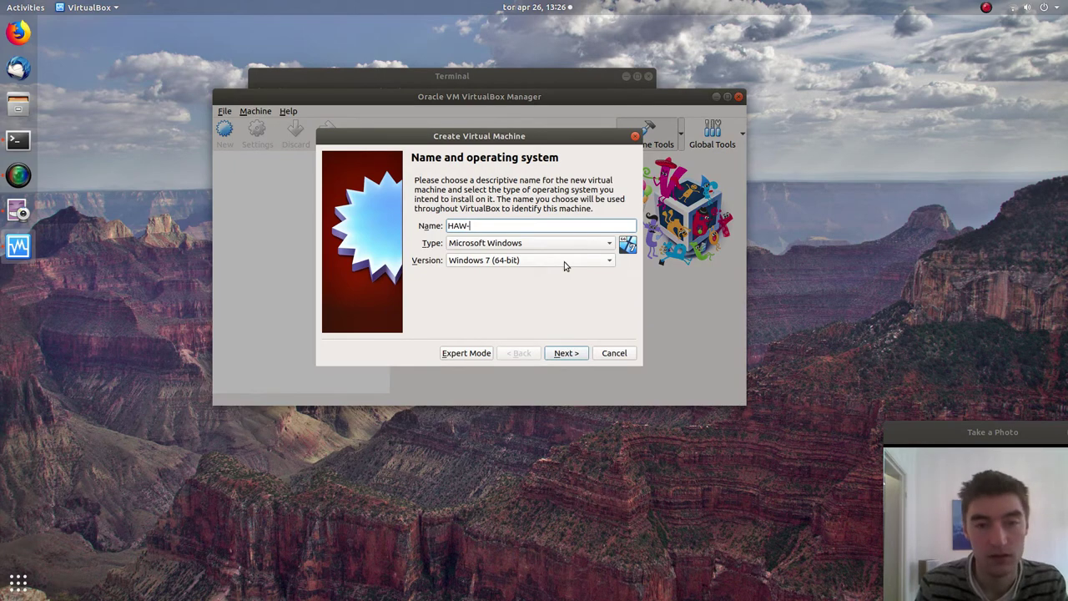
{"action": "type", "text": "Porteus"}
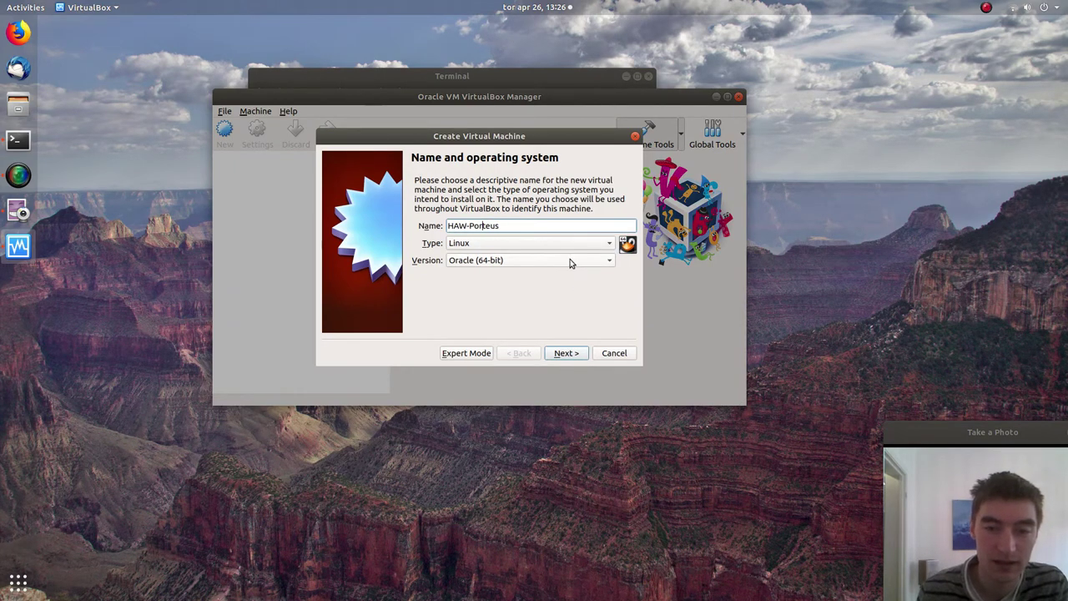
{"action": "left_click", "coordinate": [569, 261]}
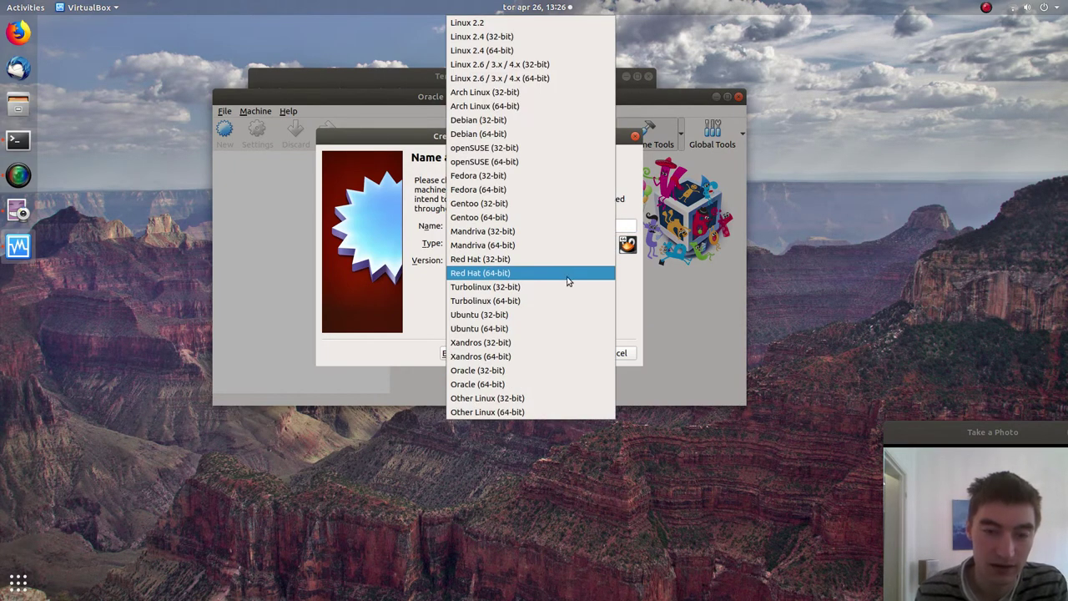
{"action": "left_click", "coordinate": [488, 411]}
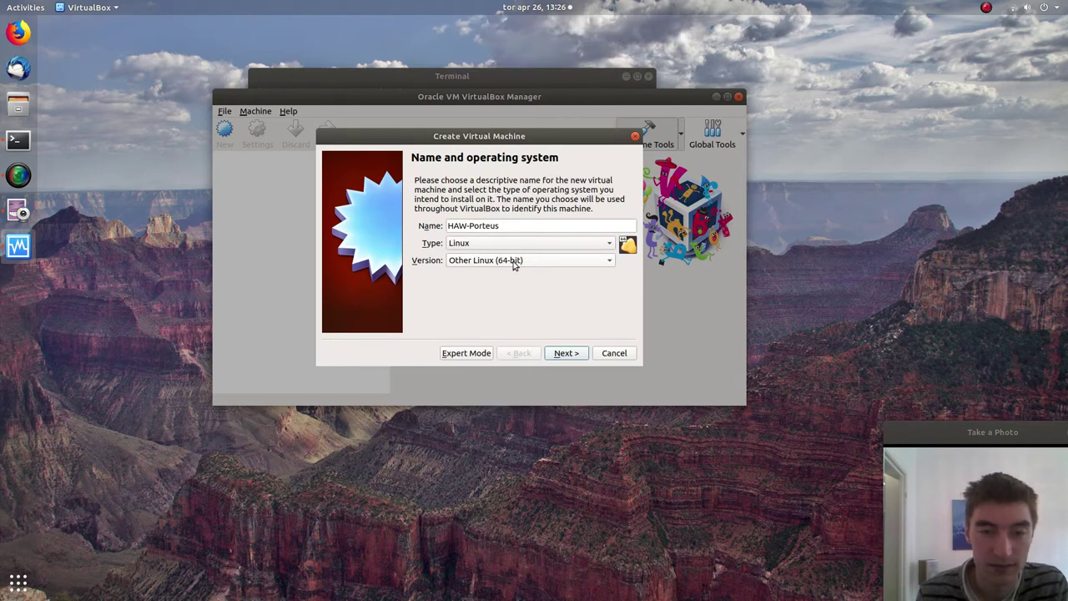
{"action": "left_click", "coordinate": [571, 355]}
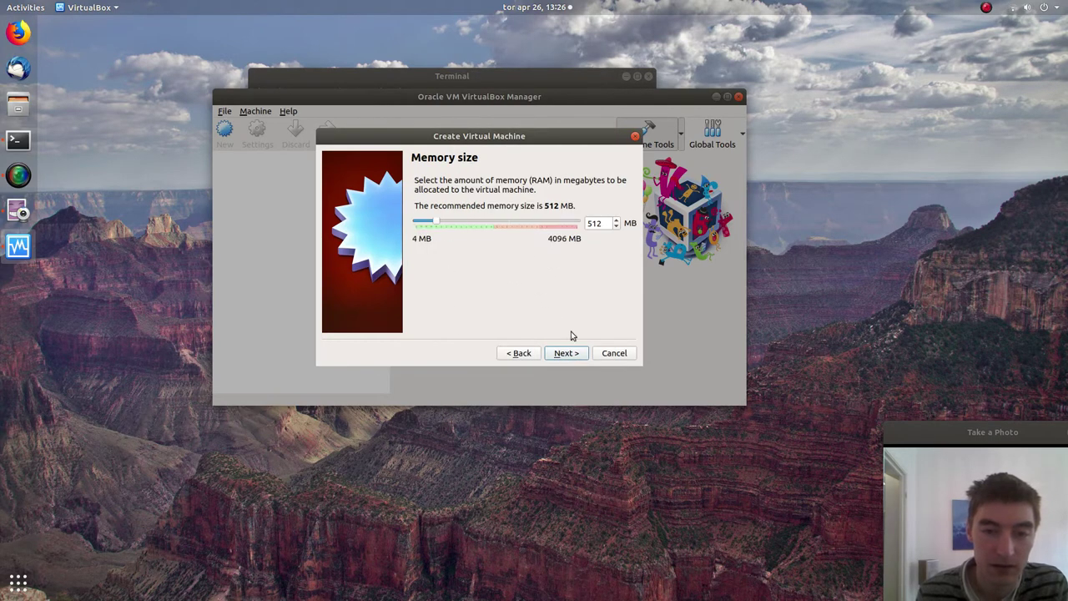
Step: Accept 512 MB of memory and create the machine with a dynamically allocated 8,00 GB virtual hard disk named HAW-Porteus
{"action": "left_click", "coordinate": [560, 353]}
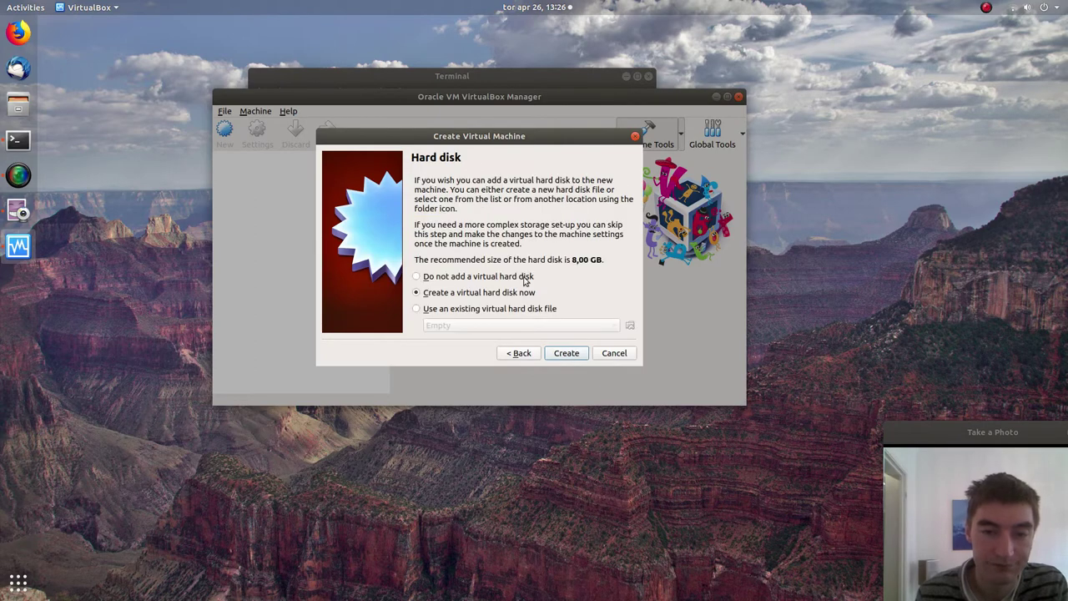
{"action": "left_click", "coordinate": [573, 357]}
{"action": "left_click", "coordinate": [598, 372]}
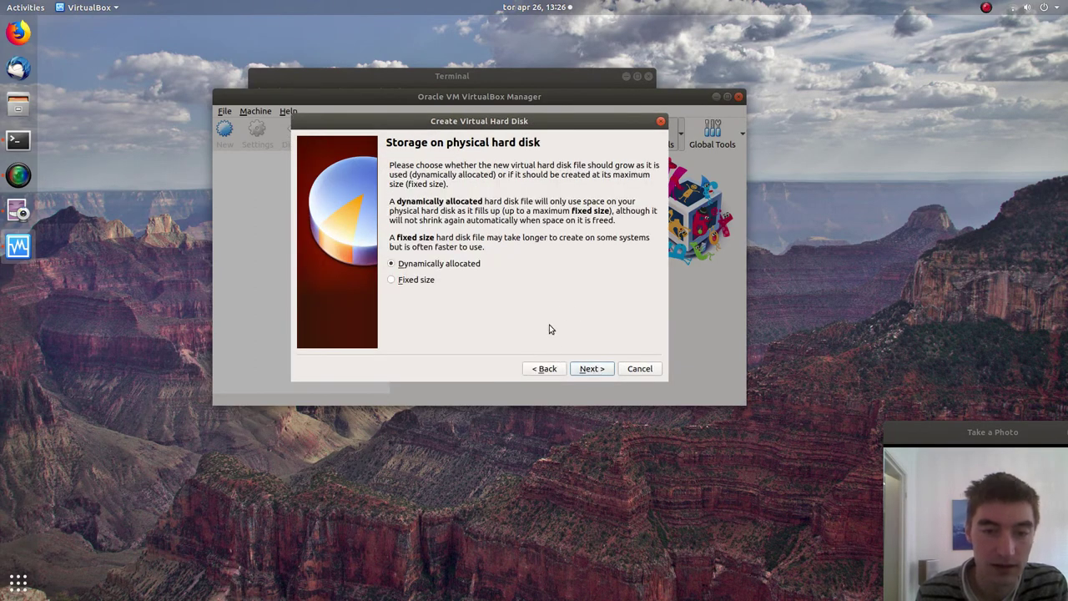
{"action": "left_click", "coordinate": [591, 370]}
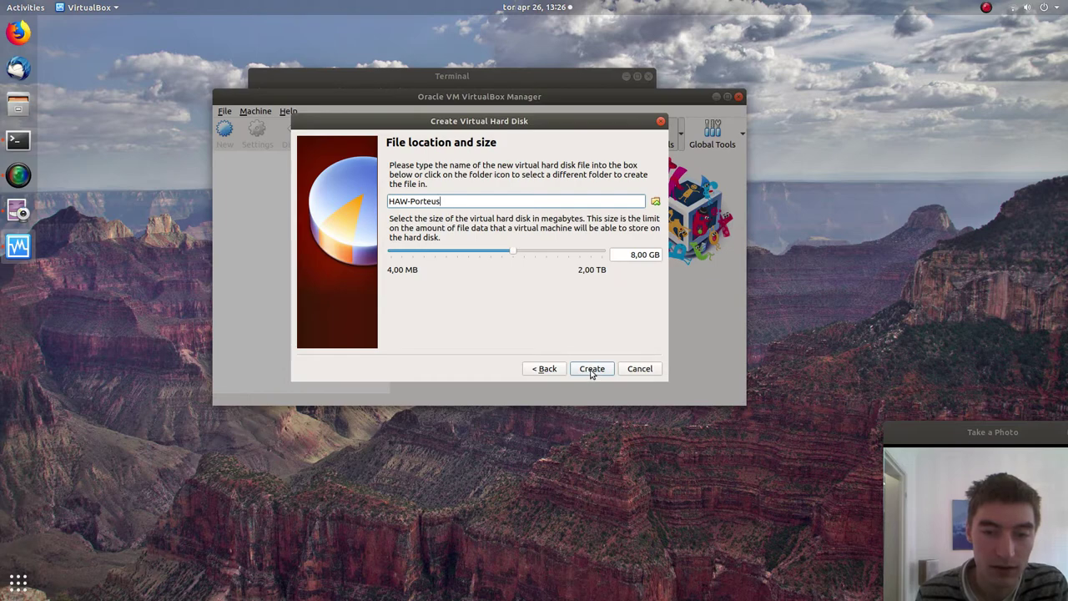
{"action": "left_click", "coordinate": [591, 369]}
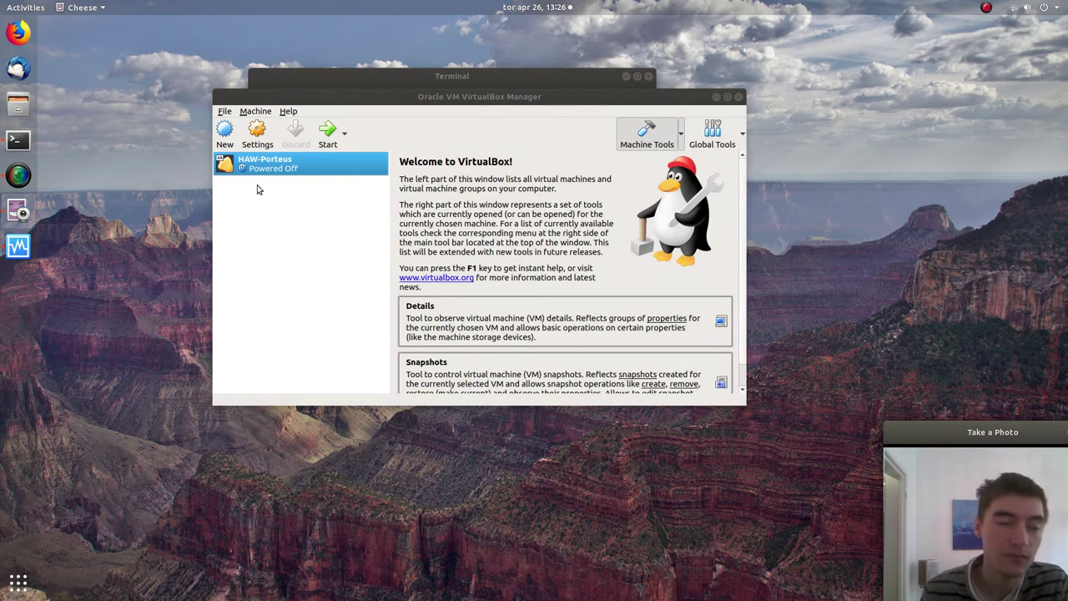
Step: Open the storage settings of the HAW-Porteus virtual machine and select its empty optical drive
{"action": "left_click_drag", "start_coordinate": [411, 102], "coordinate": [367, 73]}
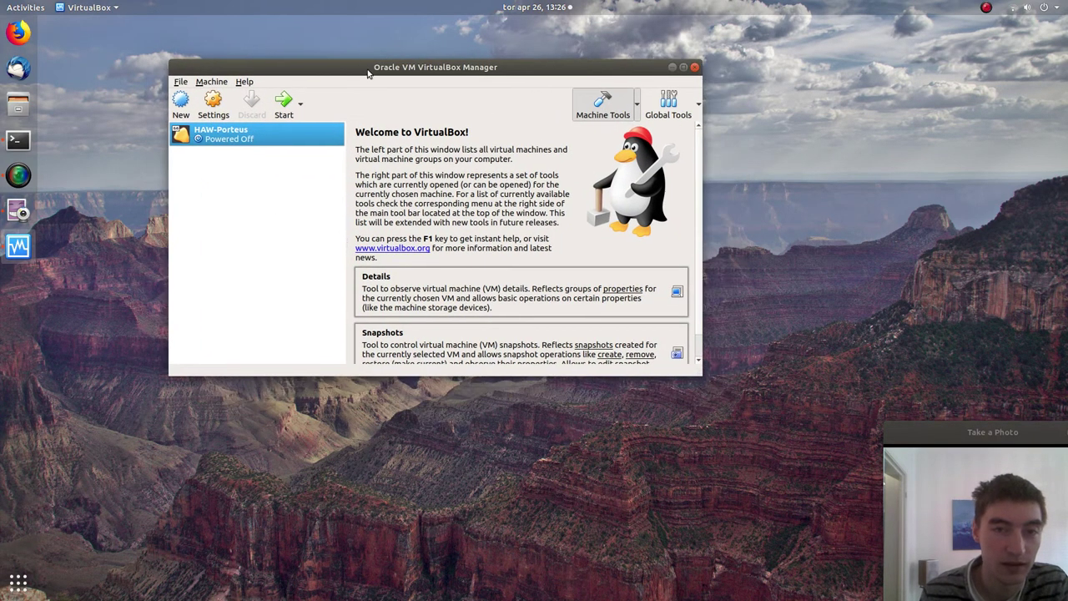
{"action": "right_click", "coordinate": [223, 135]}
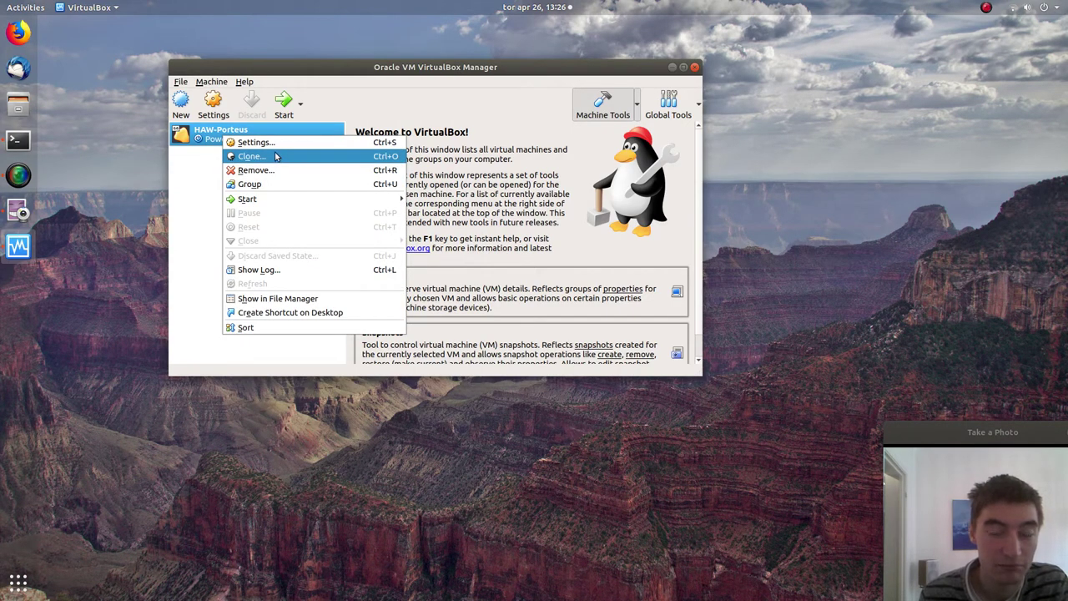
{"action": "mouse_move", "coordinate": [286, 203]}
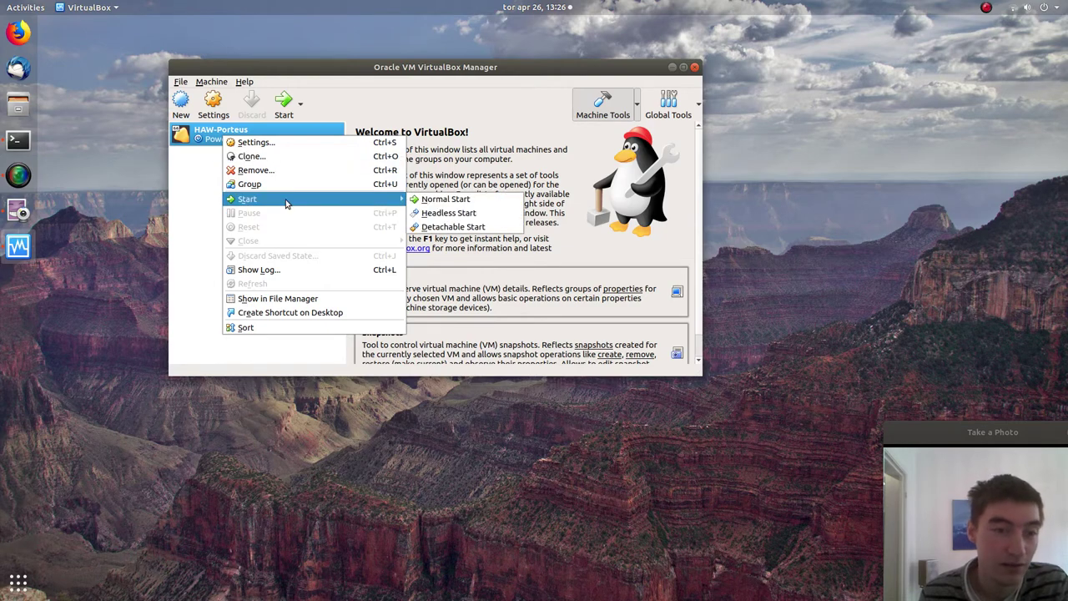
{"action": "left_click", "coordinate": [271, 144]}
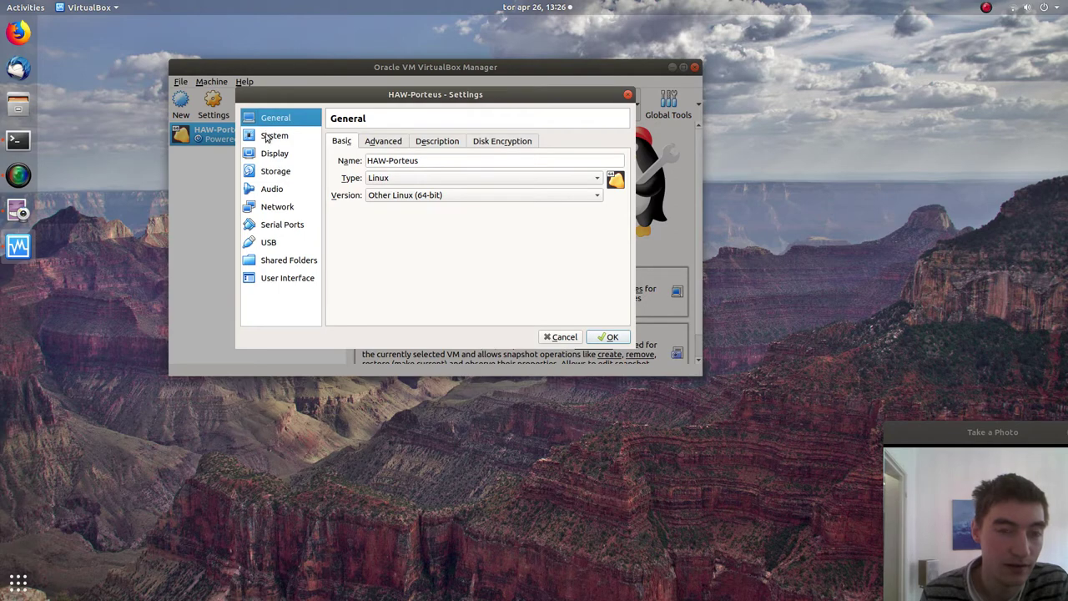
{"action": "left_click", "coordinate": [278, 173]}
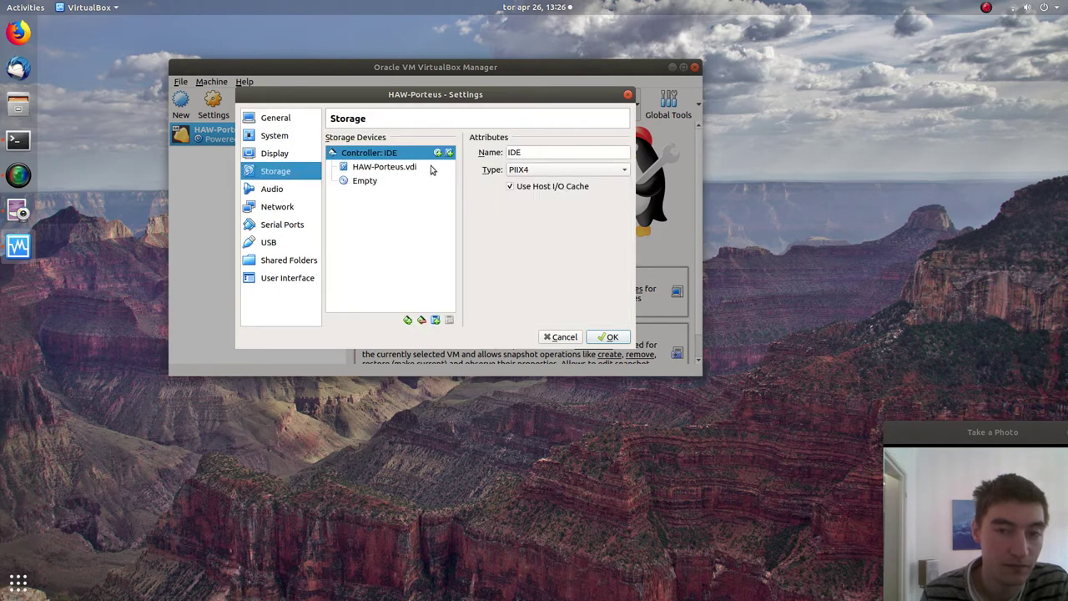
{"action": "left_click", "coordinate": [367, 182]}
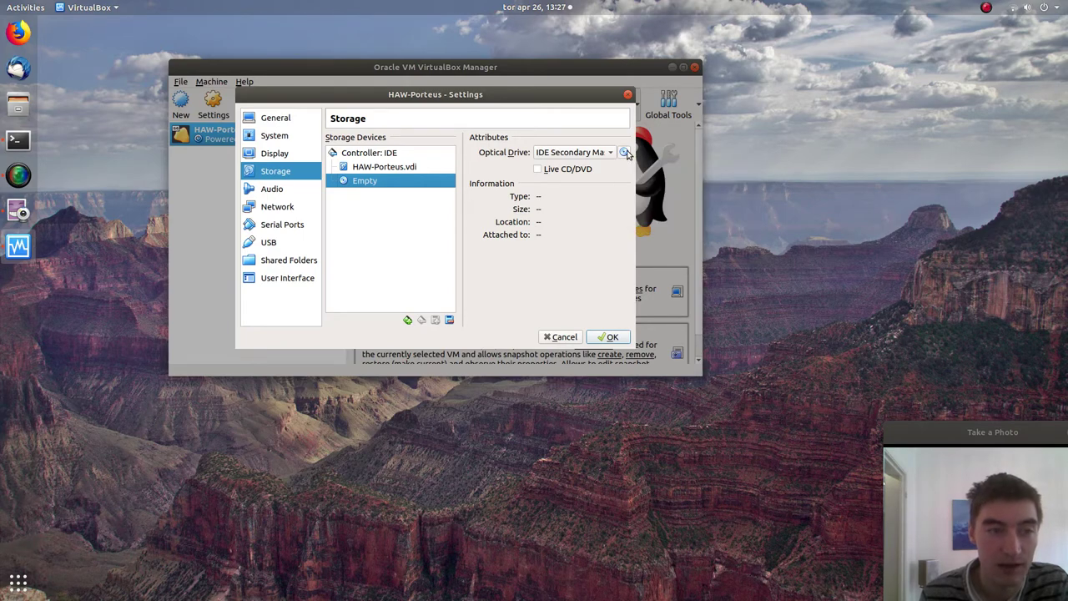
Step: Browse for a virtual optical disk file and select HAW-Nemesis-Porteus-x86_64.iso in the HAW_ISO folder
{"action": "left_click", "coordinate": [625, 153]}
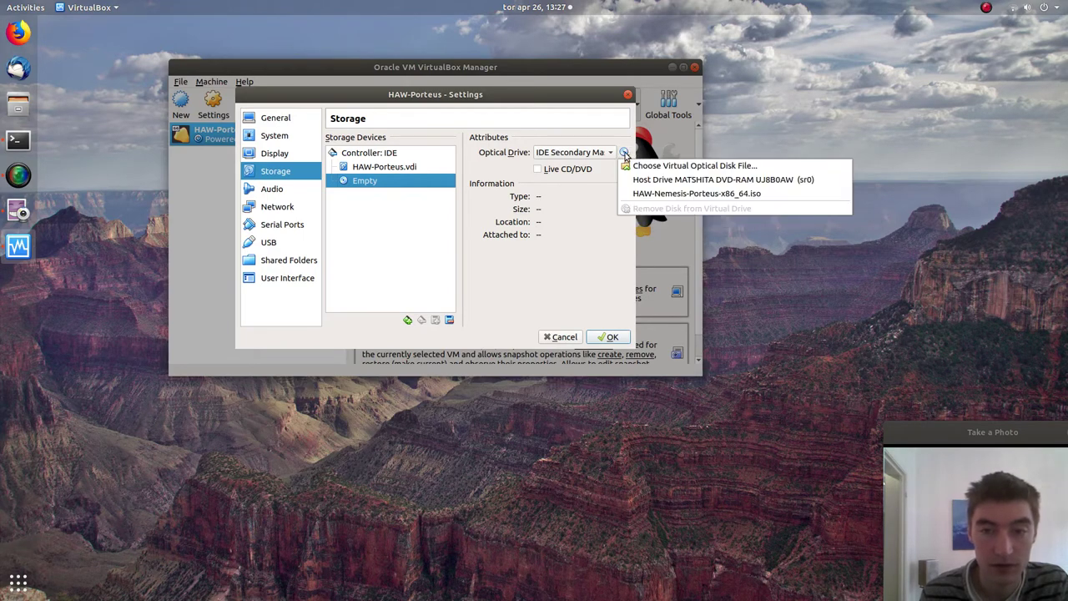
{"action": "left_click", "coordinate": [636, 164]}
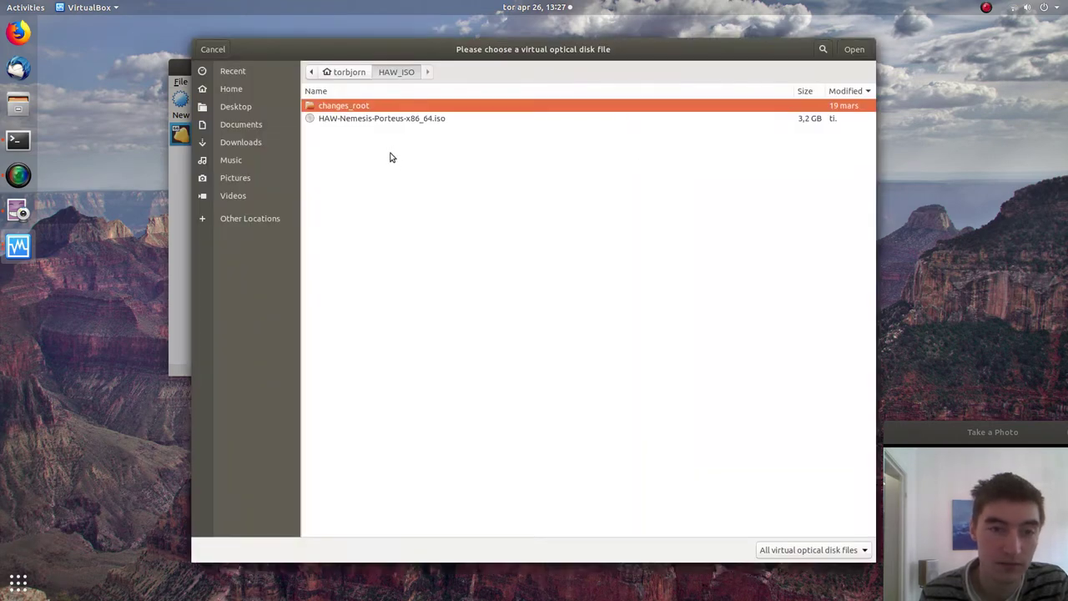
{"action": "left_click", "coordinate": [350, 119]}
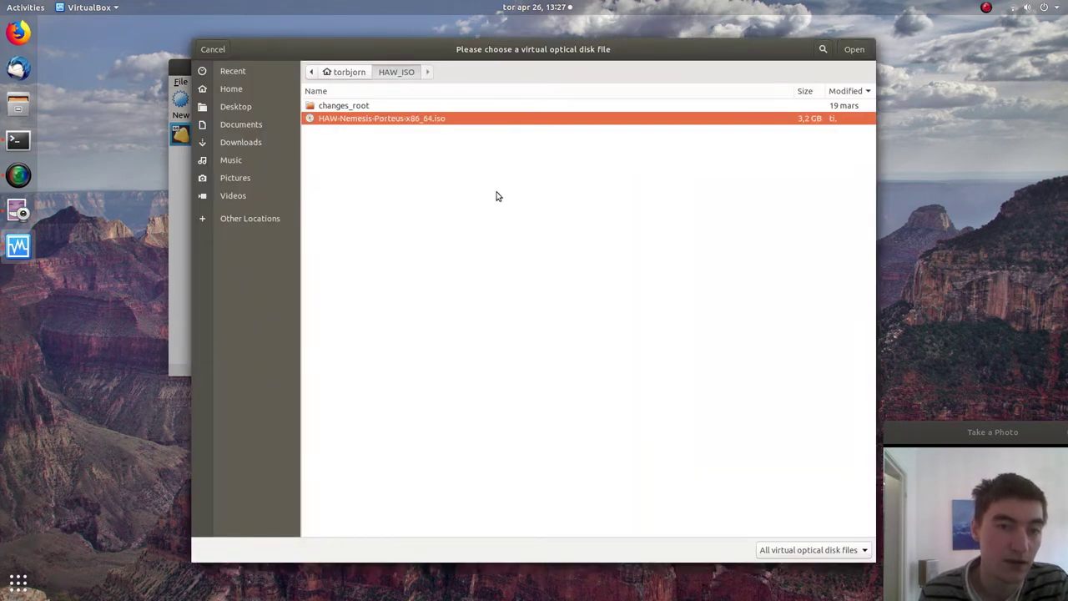
Step: Switch to Firefox, request hangprinter.org/iso/HAW-Nemesis-Porteus-x86_64.iso, and cancel its download and close the browser
{"action": "left_click", "coordinate": [18, 32]}
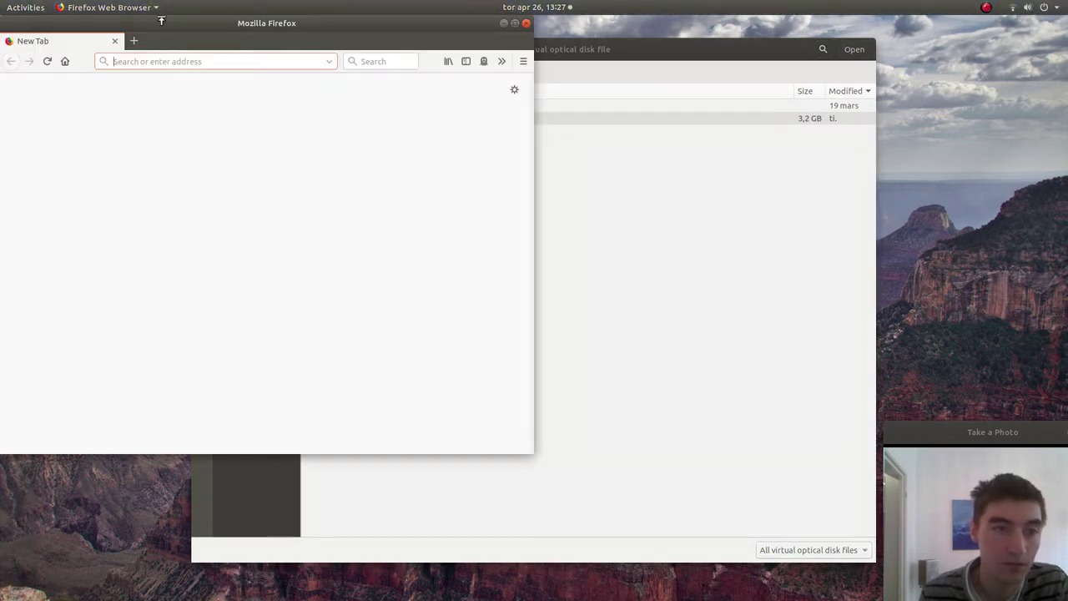
{"action": "left_click_drag", "start_coordinate": [197, 26], "coordinate": [493, 66]}
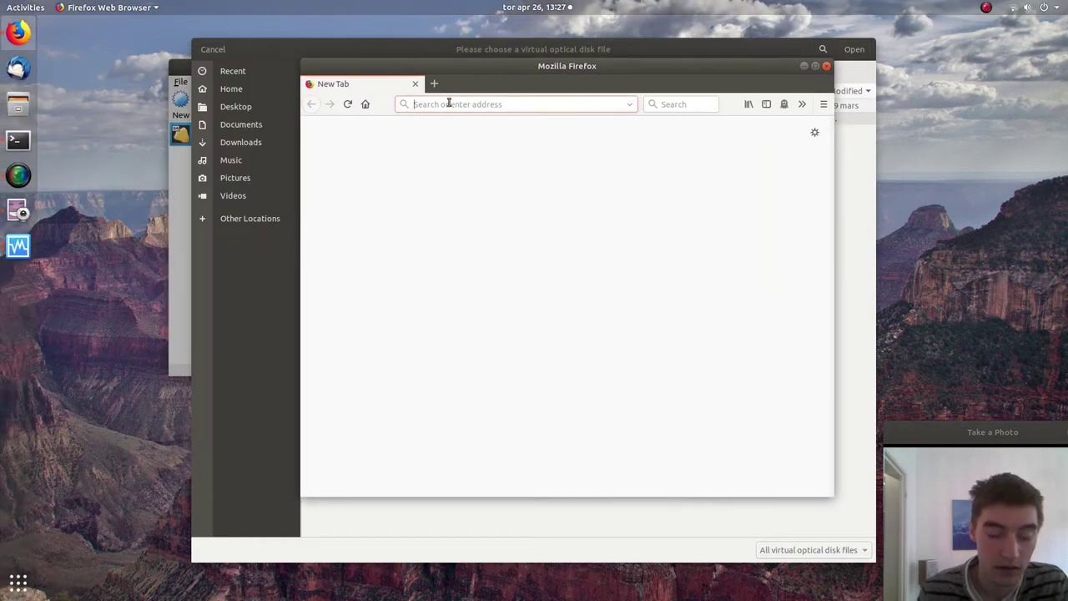
{"action": "type", "text": "hangprinter.org/is"}
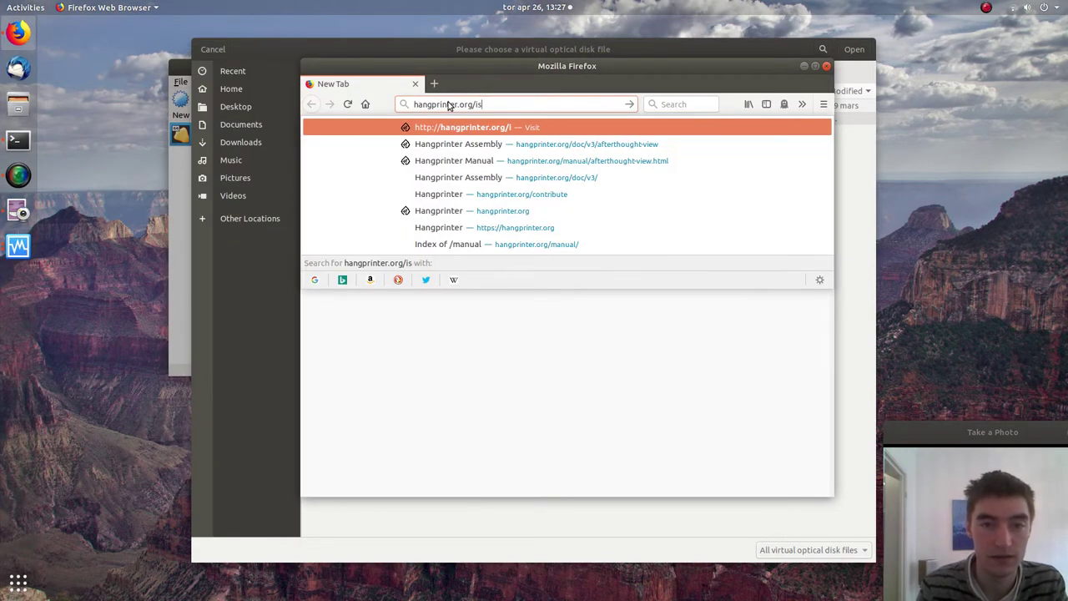
{"action": "type", "text": "o/HA"}
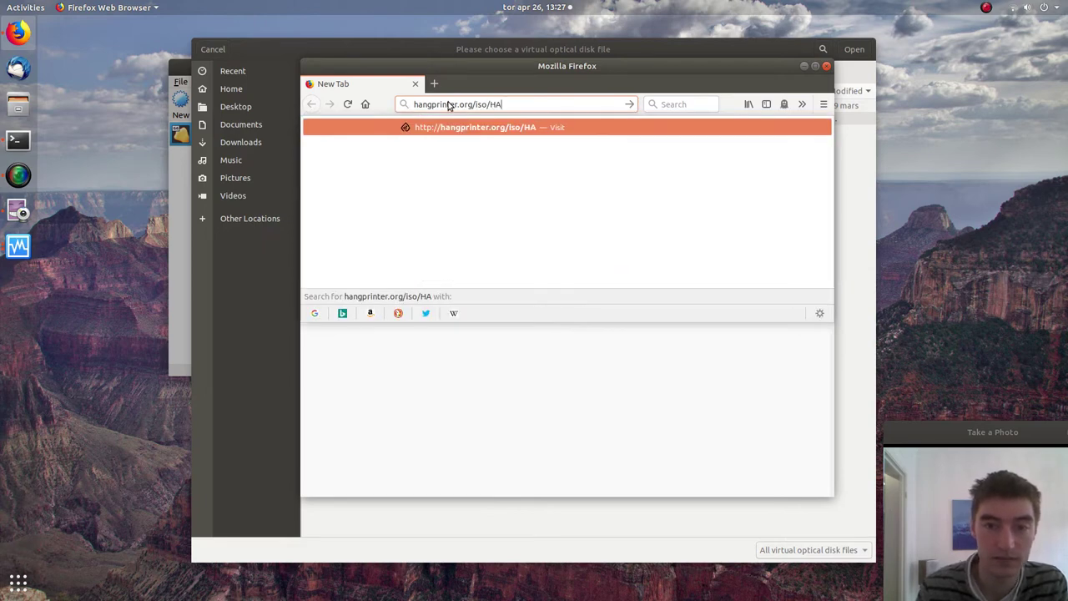
{"action": "type", "text": "W"}
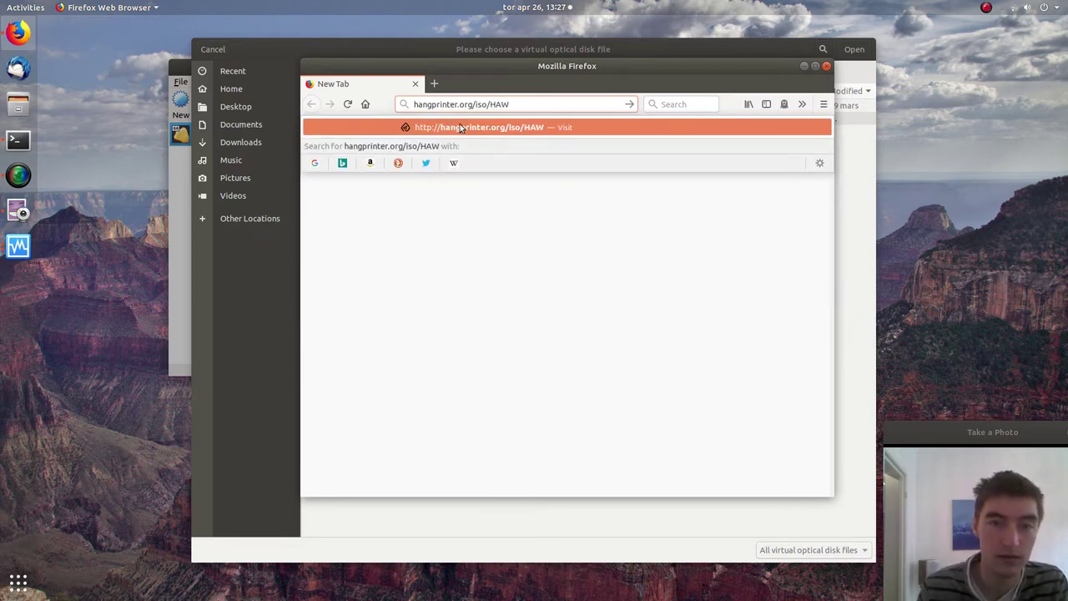
{"action": "left_click", "coordinate": [459, 127]}
{"action": "left_click_drag", "start_coordinate": [537, 71], "coordinate": [516, 140]}
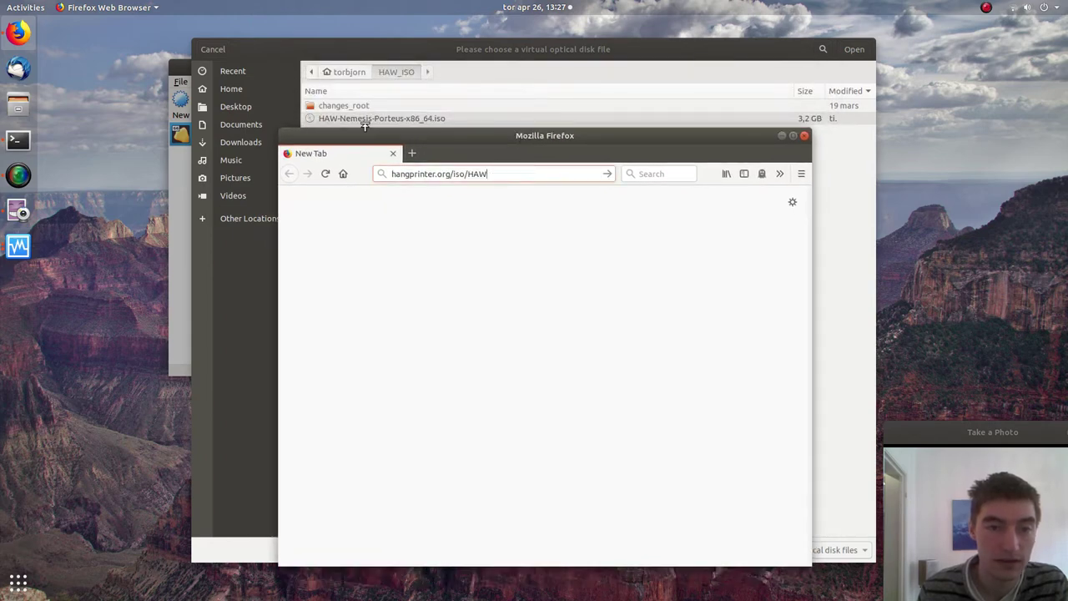
{"action": "type", "text": "-Po"}
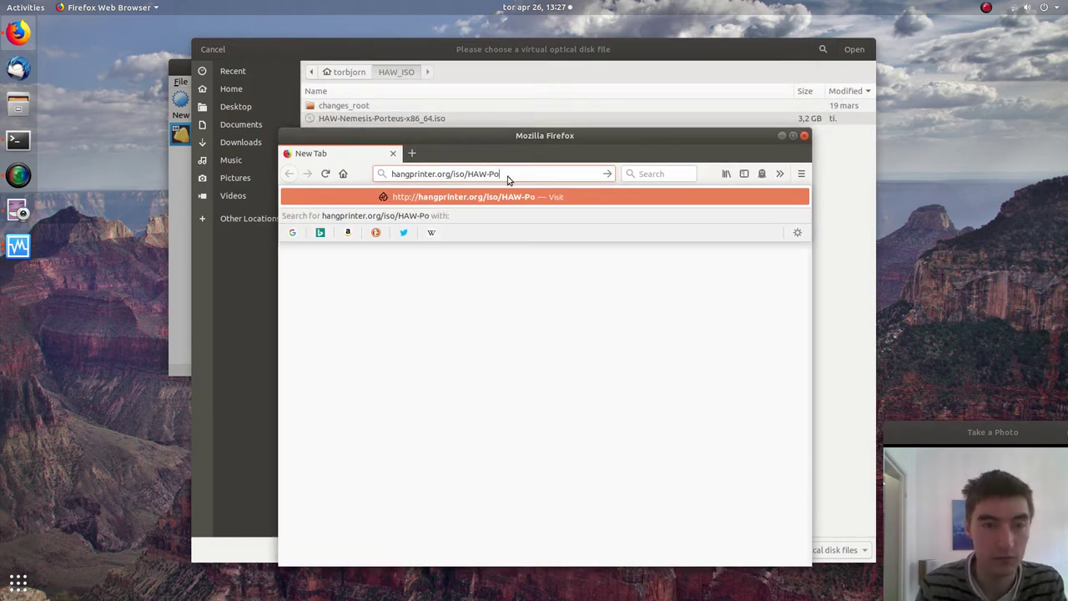
{"action": "key", "text": "BackSpace"}
{"action": "key", "text": "BackSpace"}
{"action": "type", "text": "Neme"}
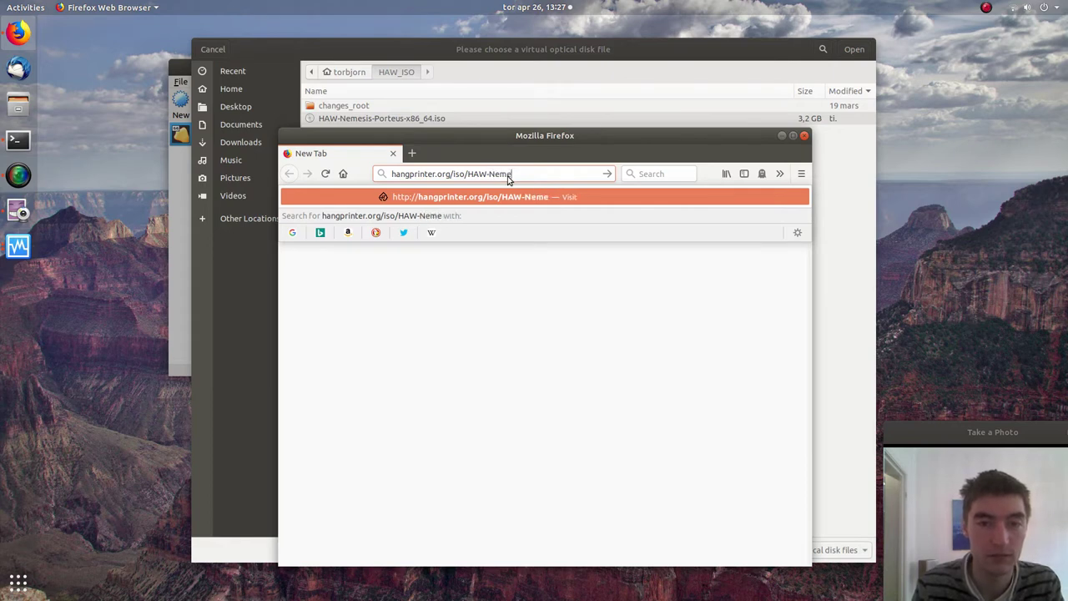
{"action": "type", "text": "sis-Porteus-"}
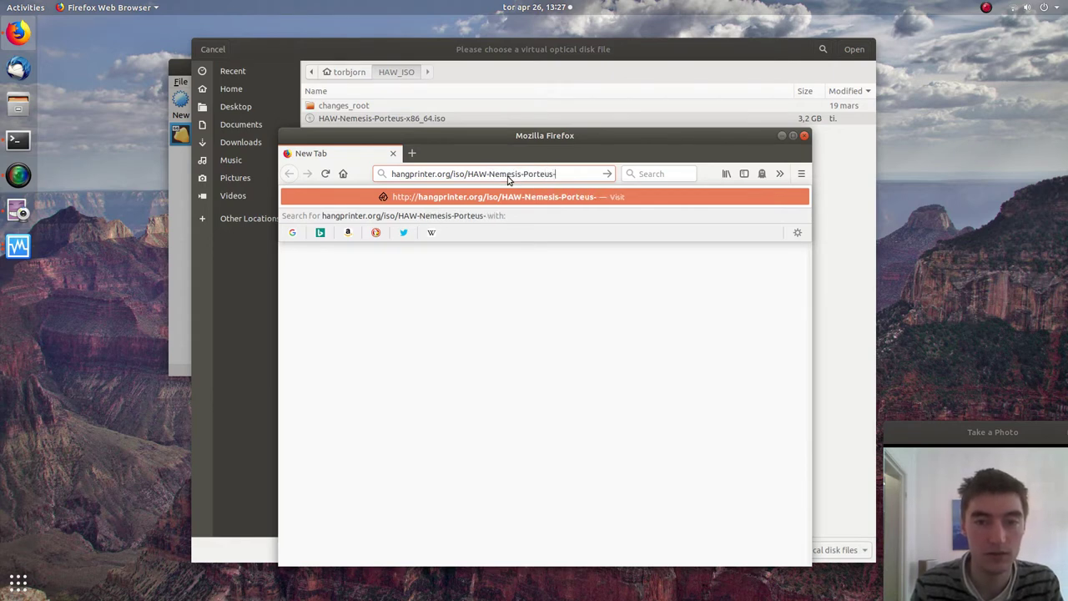
{"action": "type", "text": "x86_"}
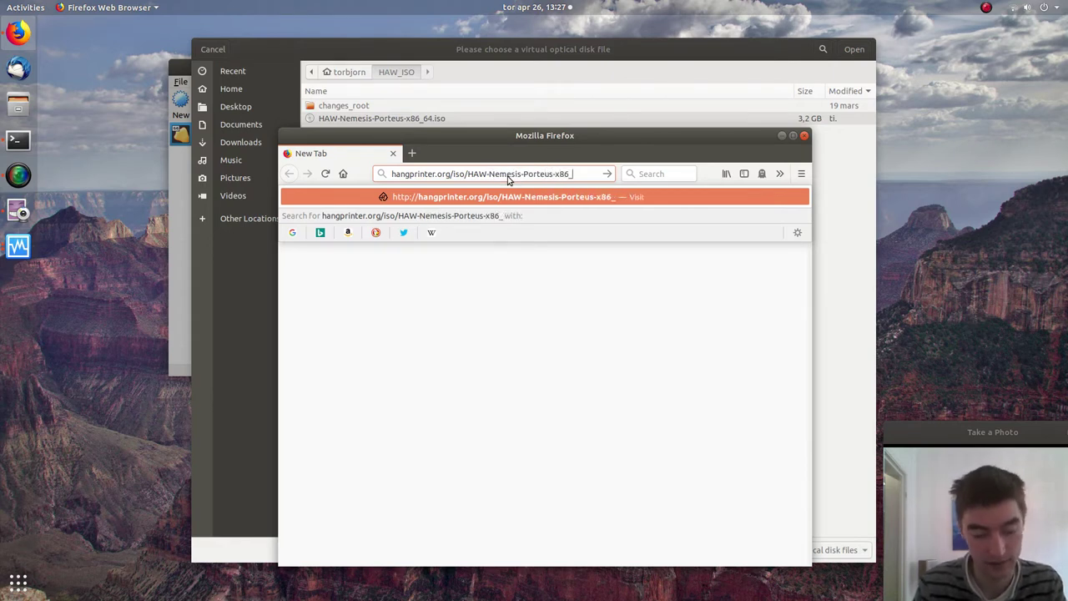
{"action": "type", "text": "64.iso"}
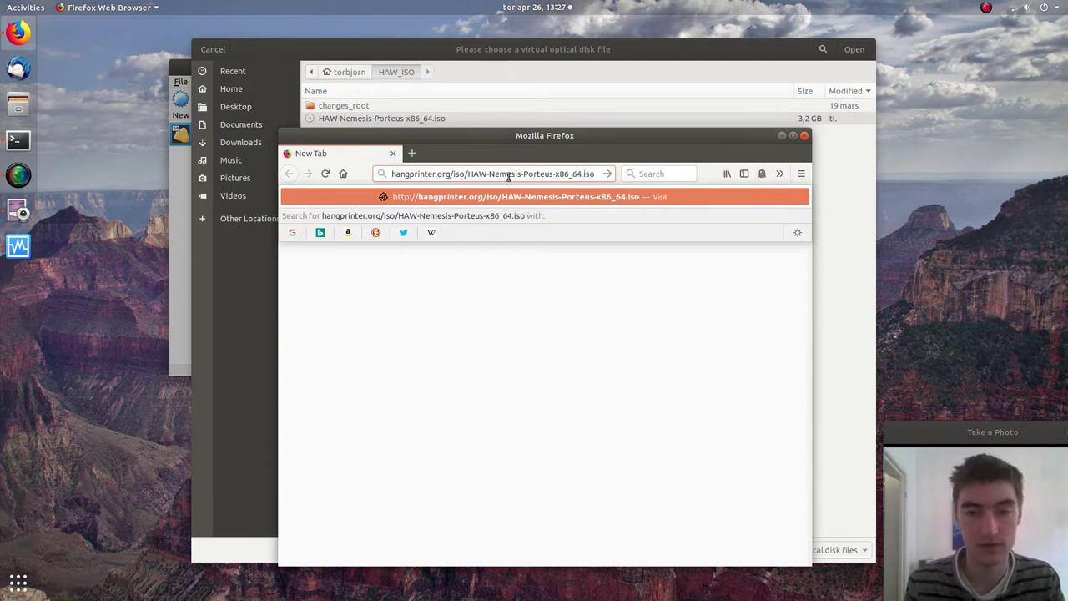
{"action": "key", "text": "Return"}
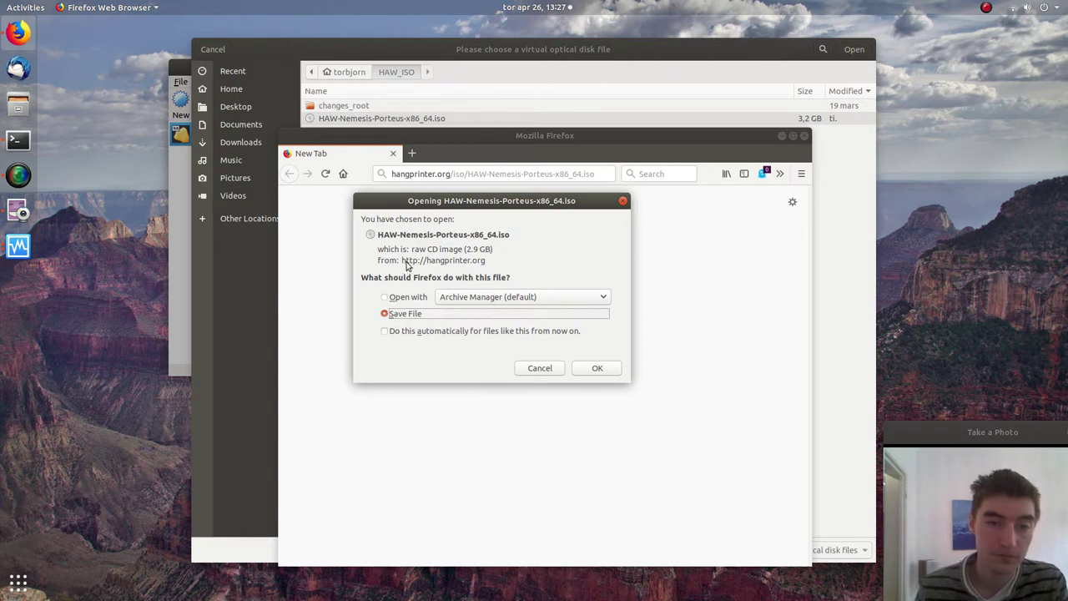
{"action": "left_click", "coordinate": [540, 368]}
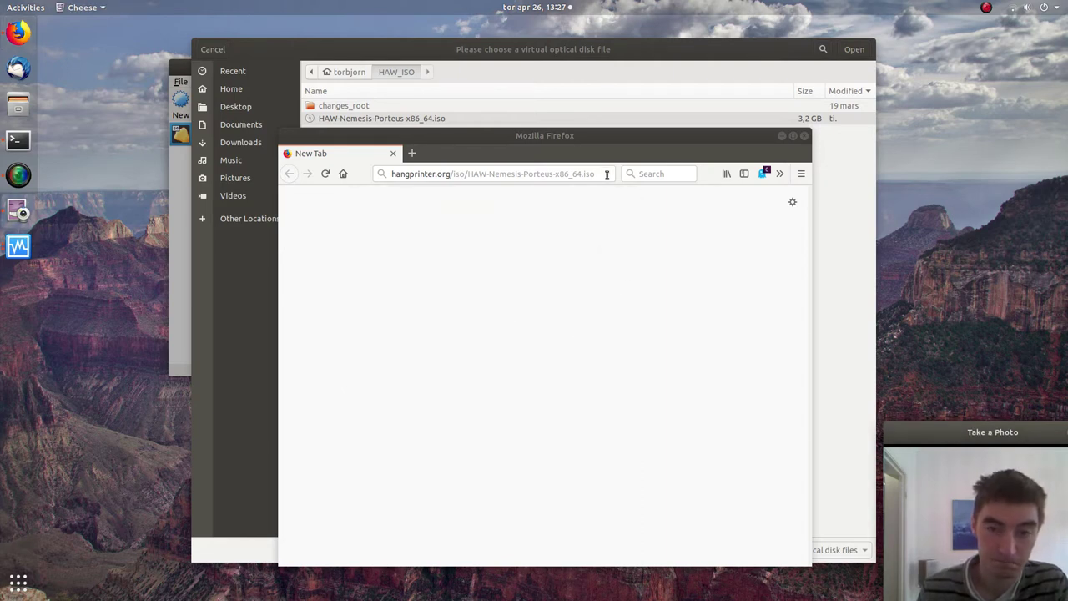
{"action": "left_click", "coordinate": [805, 137]}
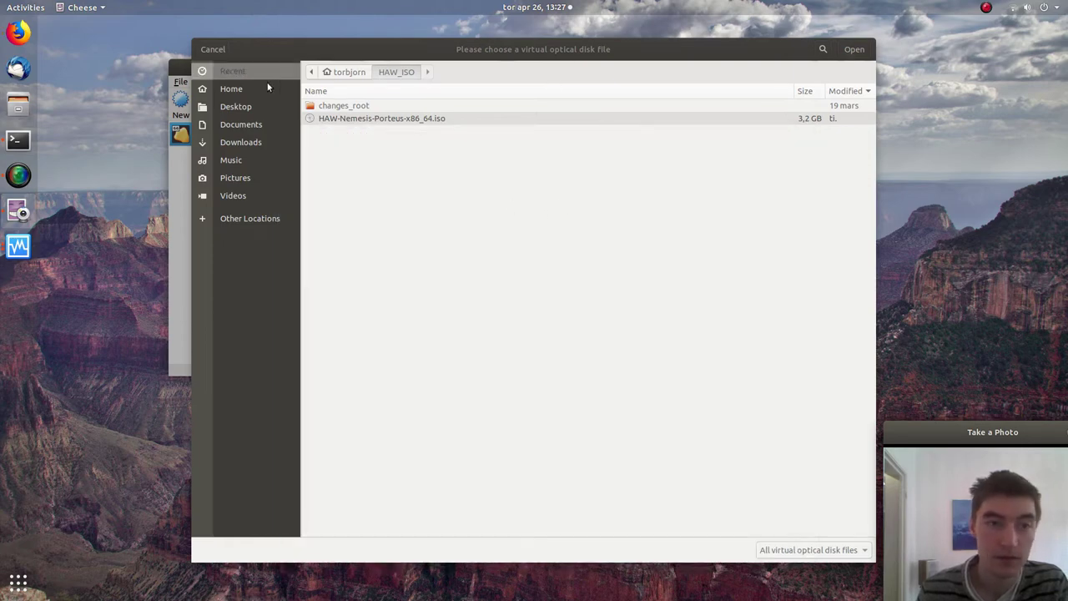
Step: Cancel the virtual optical disk file selection and close the HAW-Porteus settings
{"action": "left_click", "coordinate": [222, 50]}
{"action": "left_click_drag", "start_coordinate": [444, 98], "coordinate": [449, 70]}
{"action": "left_click", "coordinate": [628, 326]}
Step: Reopen the HAW-Porteus machine's storage settings and select the empty optical drive under the IDE controller
{"action": "right_click", "coordinate": [240, 134]}
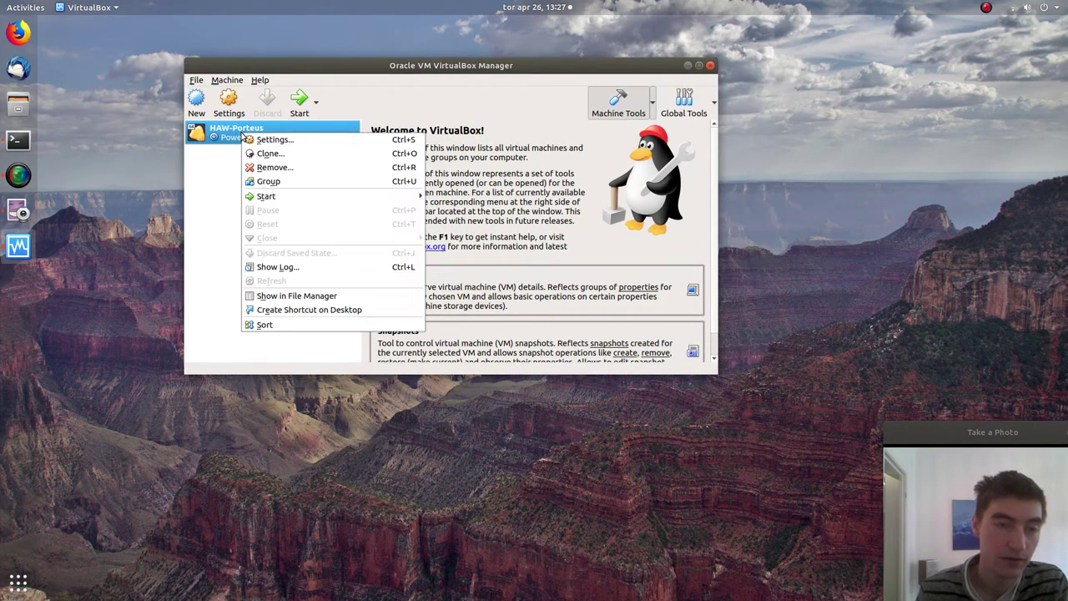
{"action": "left_click", "coordinate": [266, 138]}
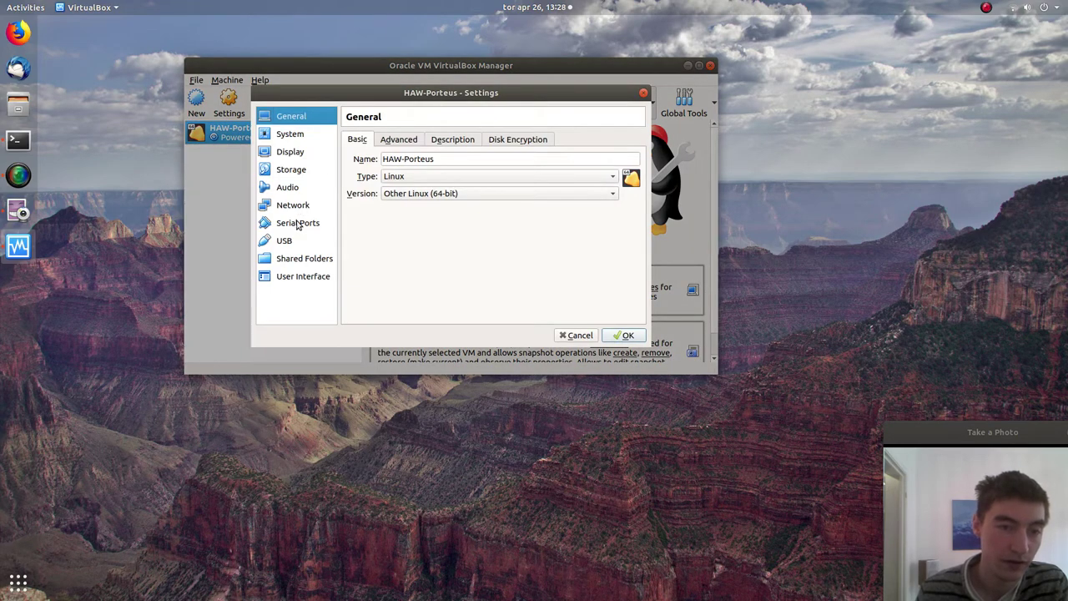
{"action": "left_click", "coordinate": [293, 172]}
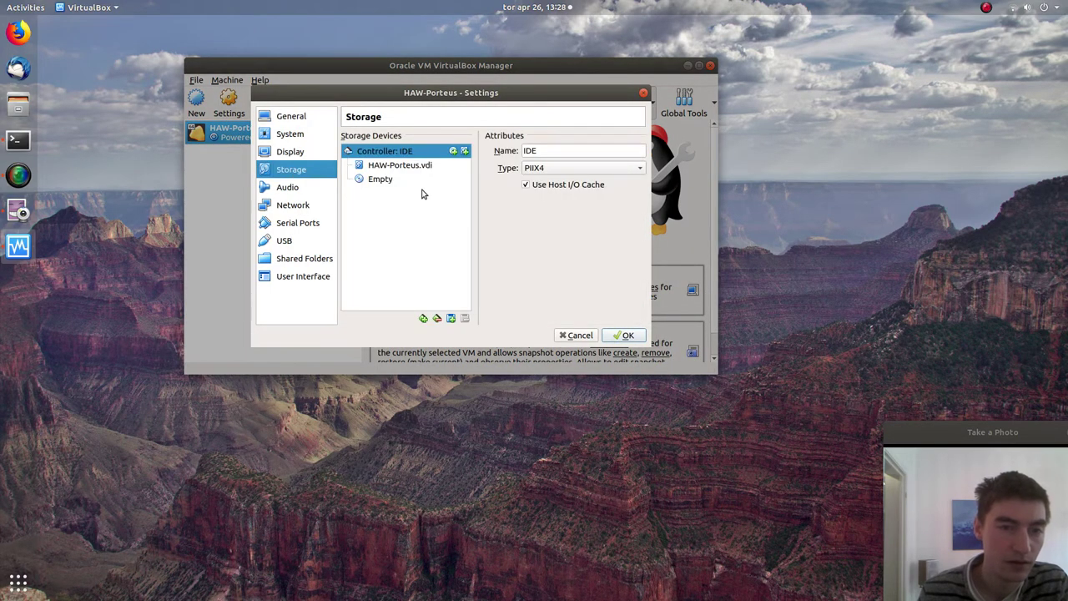
{"action": "left_click", "coordinate": [383, 180]}
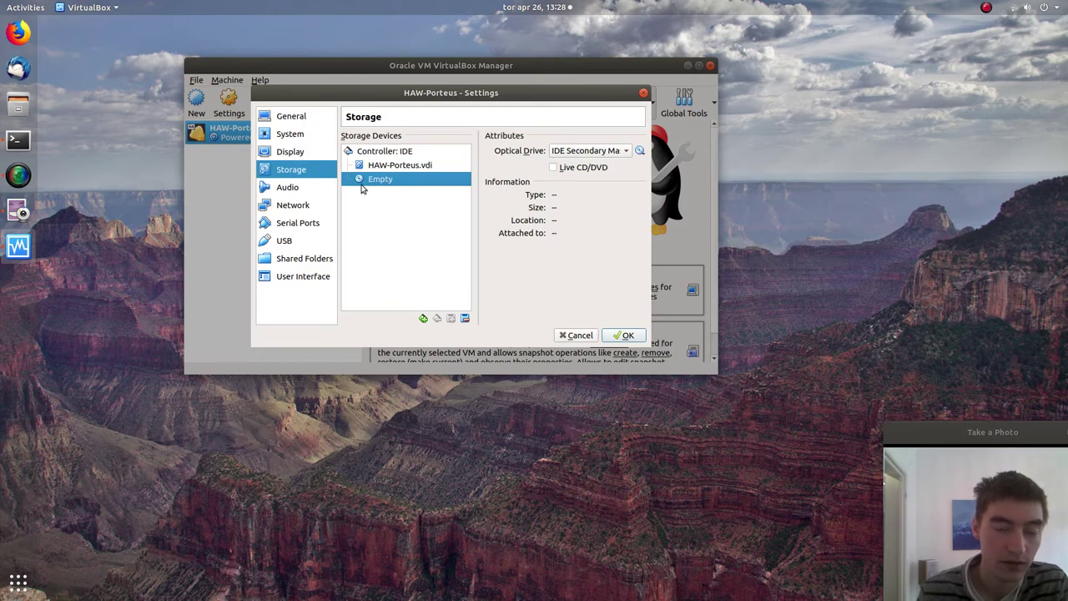
Step: Load HAW-Nemesis-Porteus-x86_64.iso from the HAW_ISO folder into the optical drive and accept the machine settings
{"action": "left_click", "coordinate": [639, 150]}
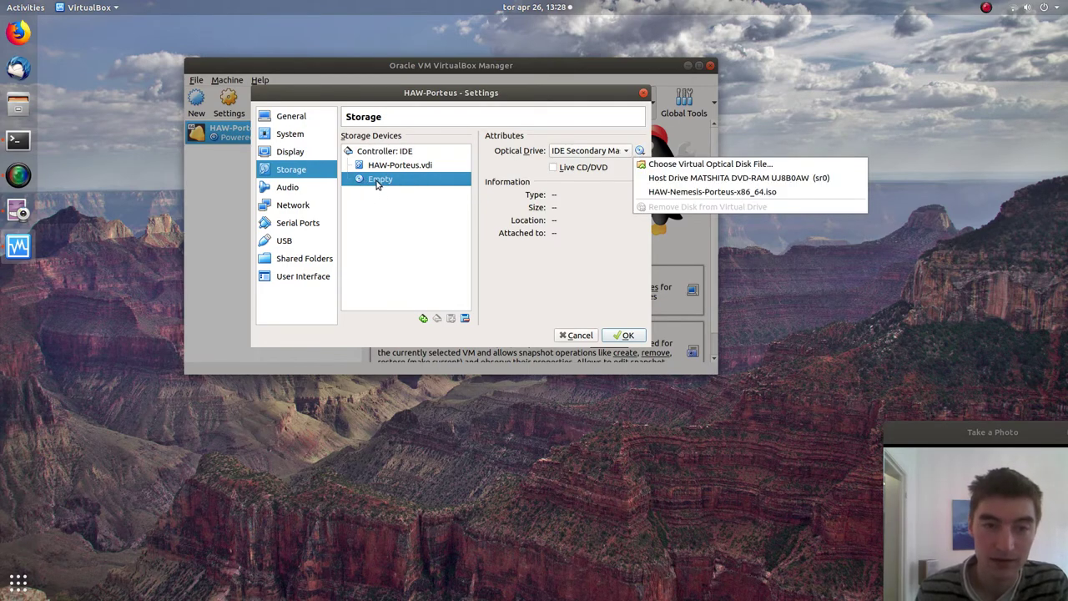
{"action": "left_click", "coordinate": [708, 167]}
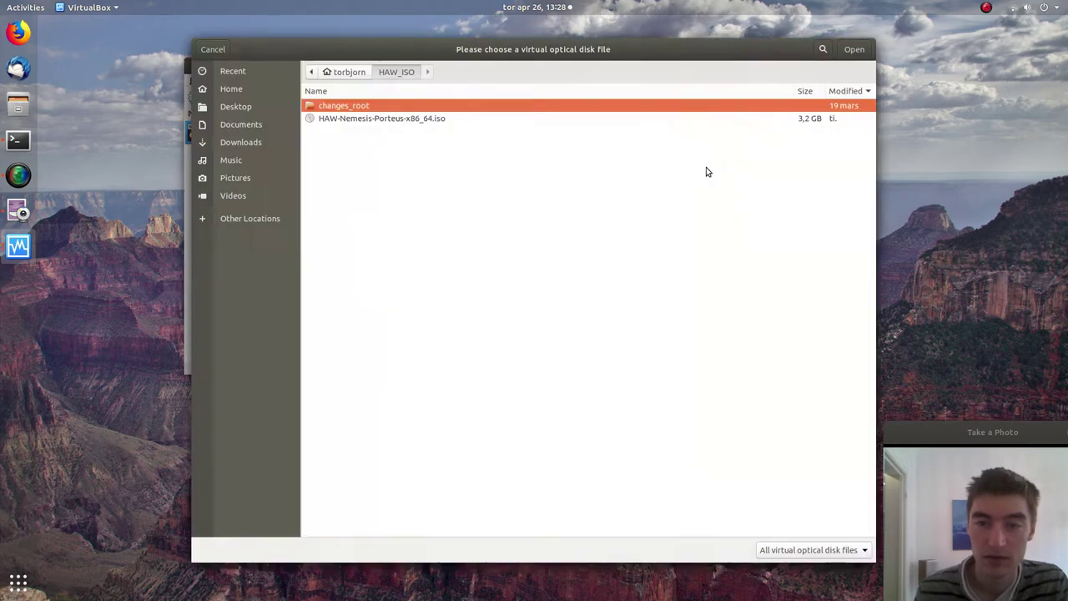
{"action": "left_click", "coordinate": [374, 122]}
{"action": "left_click", "coordinate": [857, 50]}
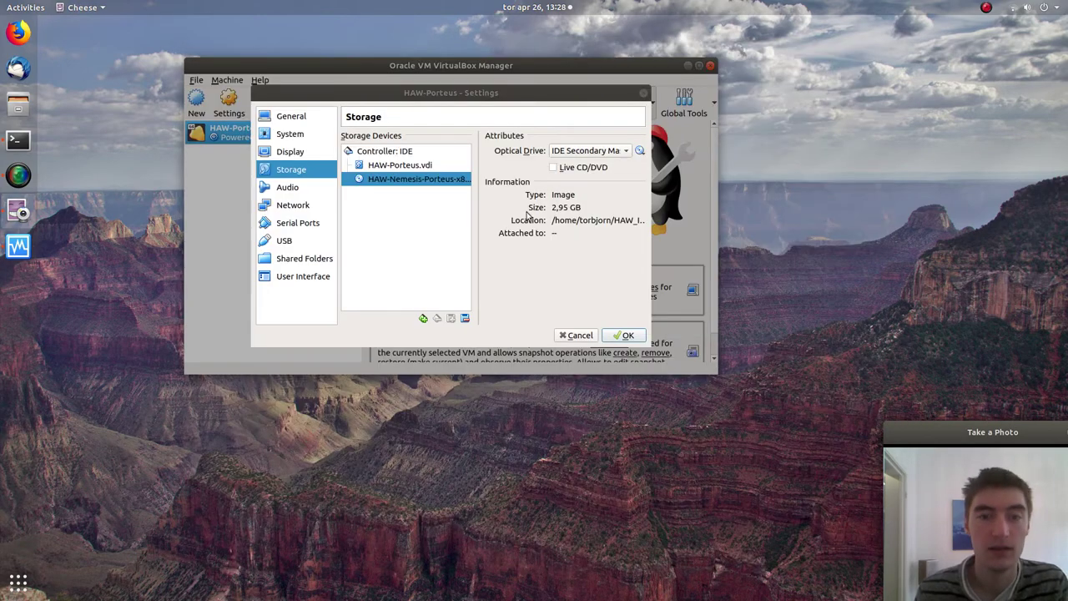
{"action": "left_click", "coordinate": [629, 336]}
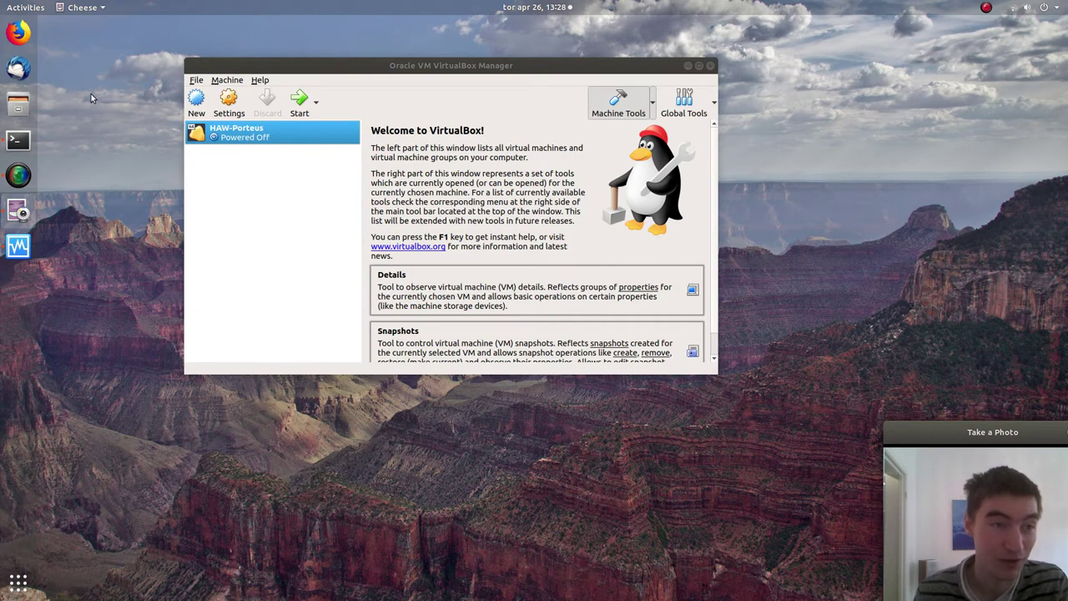
Step: Switch to Firefox, look up virtualbox, and open the suggested Oracle VM VirtualBox Downloads page
{"action": "left_click", "coordinate": [18, 32]}
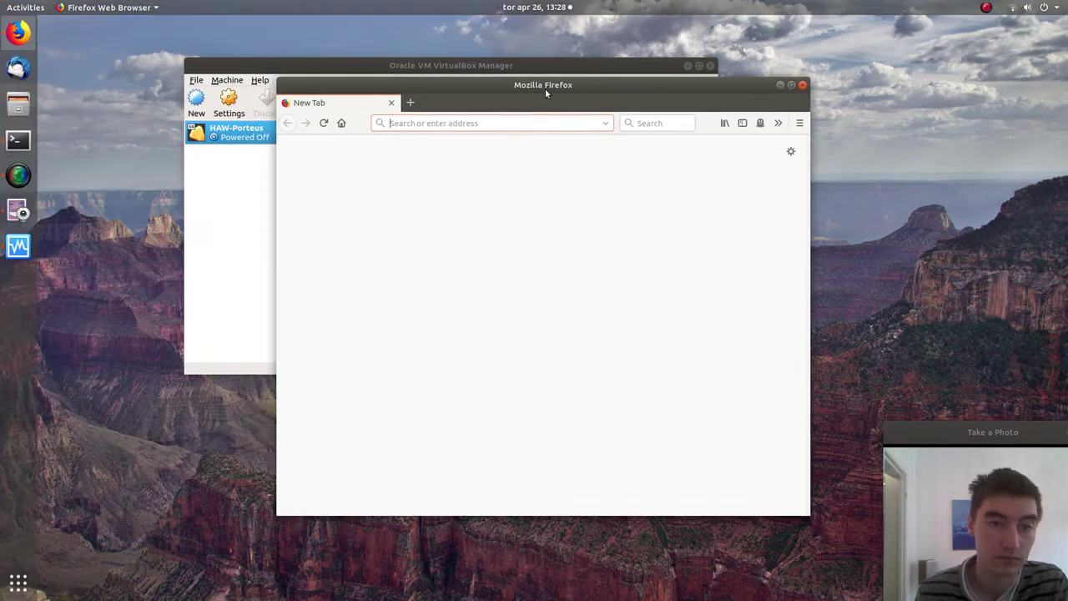
{"action": "type", "text": "vir"}
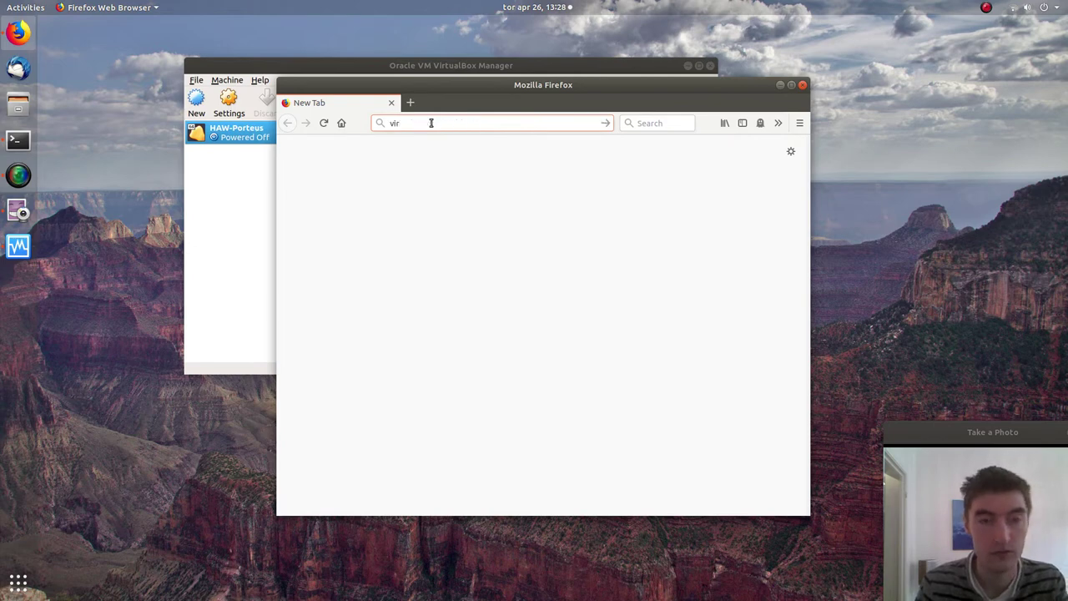
{"action": "type", "text": "tualbox"}
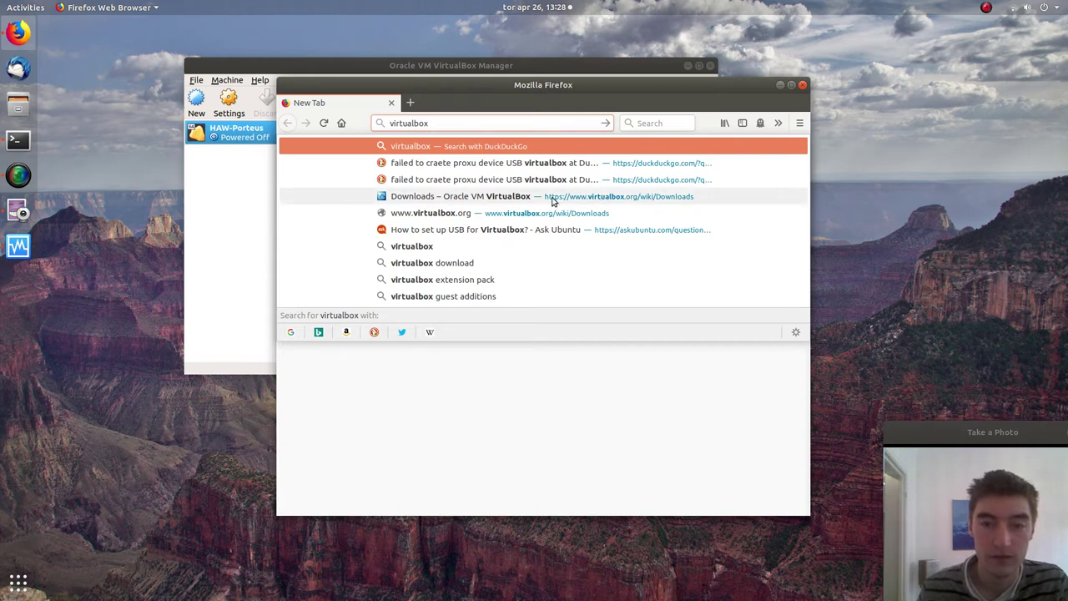
{"action": "left_click", "coordinate": [678, 198]}
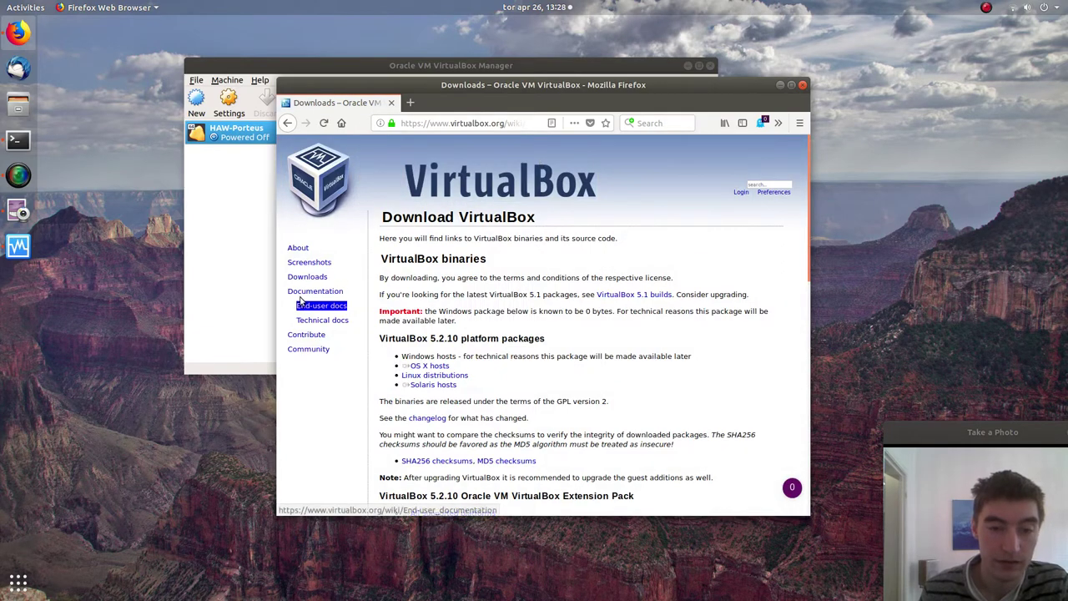
Step: Download the VirtualBox 5.2.10 Oracle VM VirtualBox Extension Pack for all supported platforms and save the file
{"action": "scroll", "coordinate": [517, 350], "scroll_direction": "down", "scroll_amount": 3}
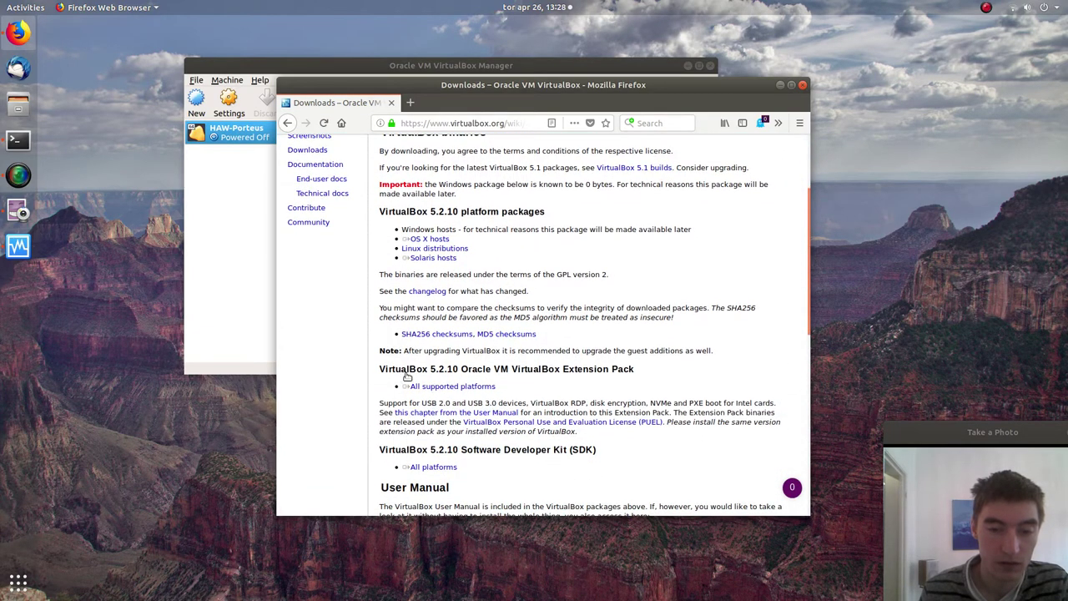
{"action": "left_click_drag", "start_coordinate": [509, 369], "coordinate": [634, 370]}
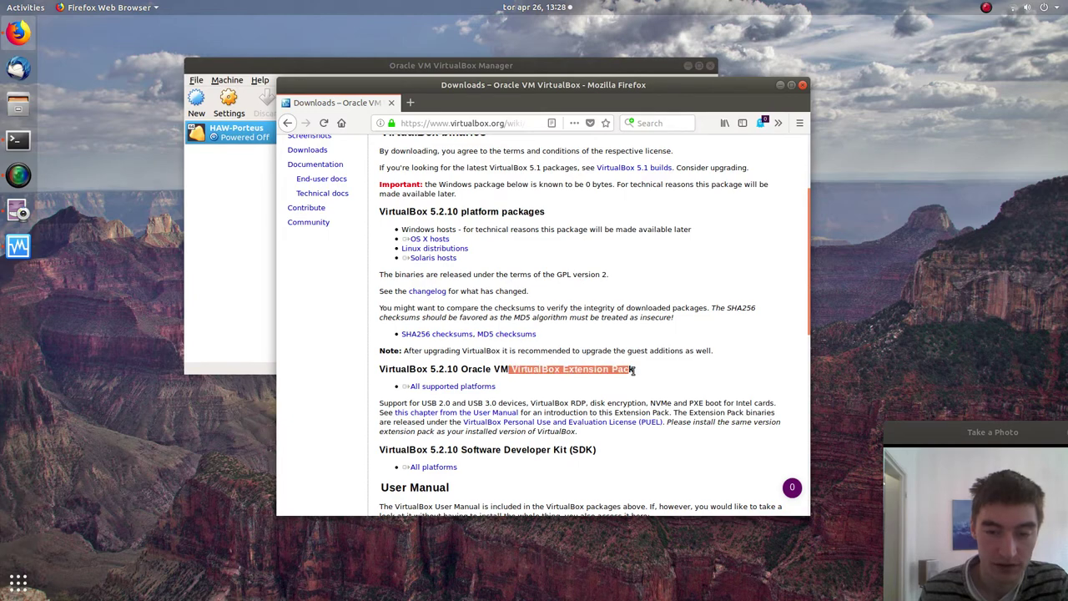
{"action": "left_click", "coordinate": [597, 375]}
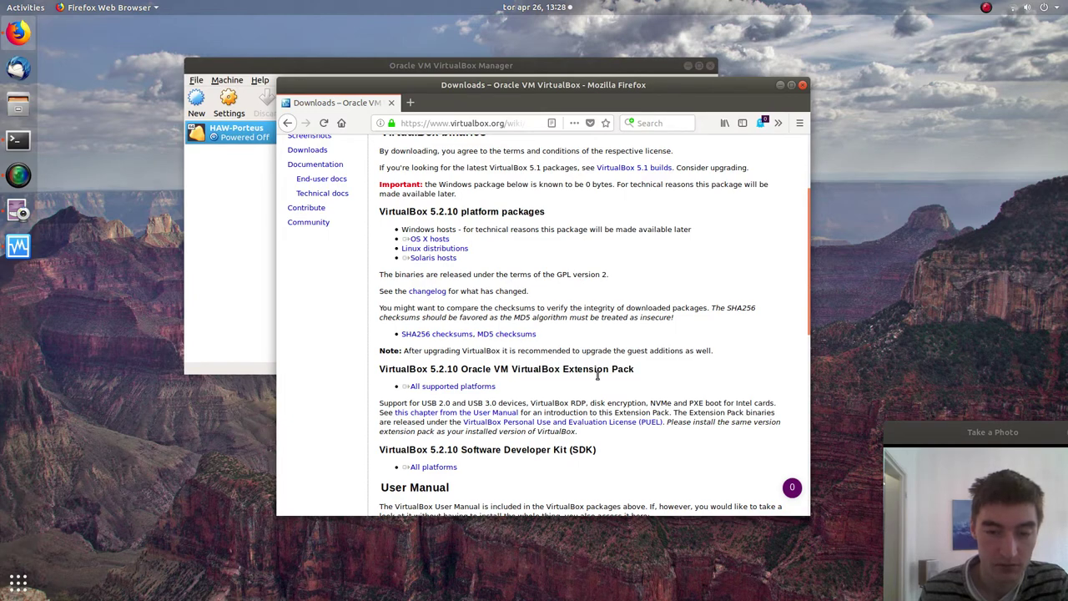
{"action": "left_click", "coordinate": [454, 386]}
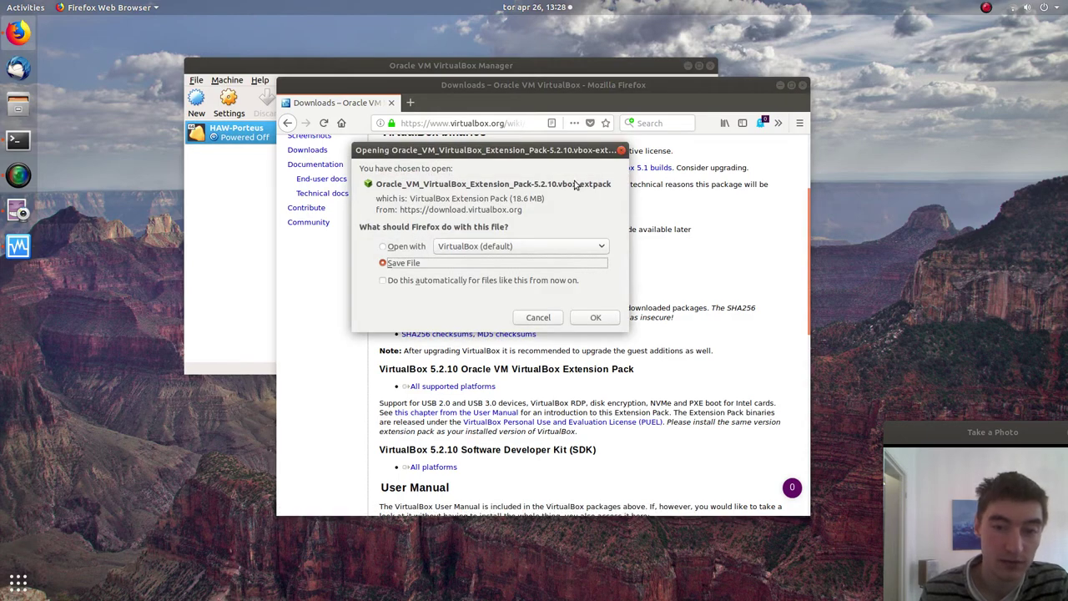
{"action": "left_click", "coordinate": [617, 321]}
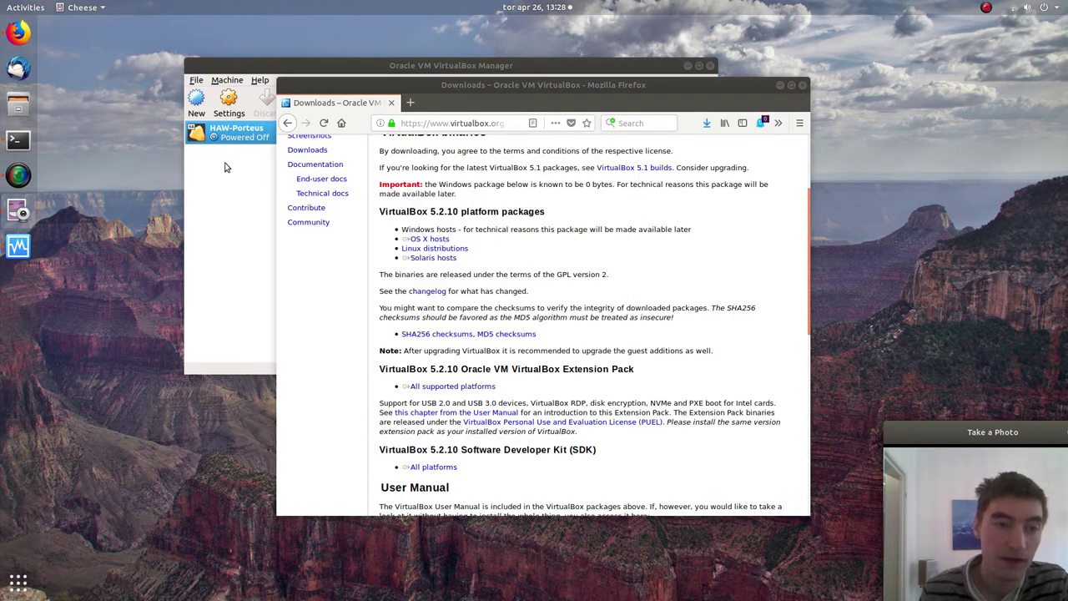
Step: Return to VirtualBox Manager, check the installed extension packages in the preferences, and browse the Downloads folder for a package without adding one
{"action": "left_click", "coordinate": [238, 199]}
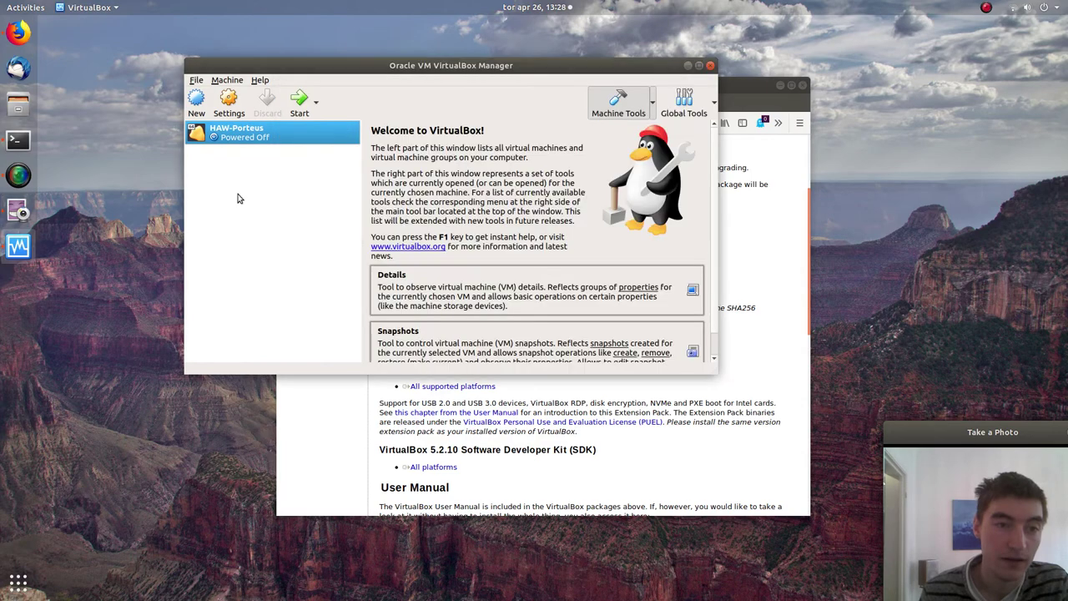
{"action": "left_click", "coordinate": [196, 80]}
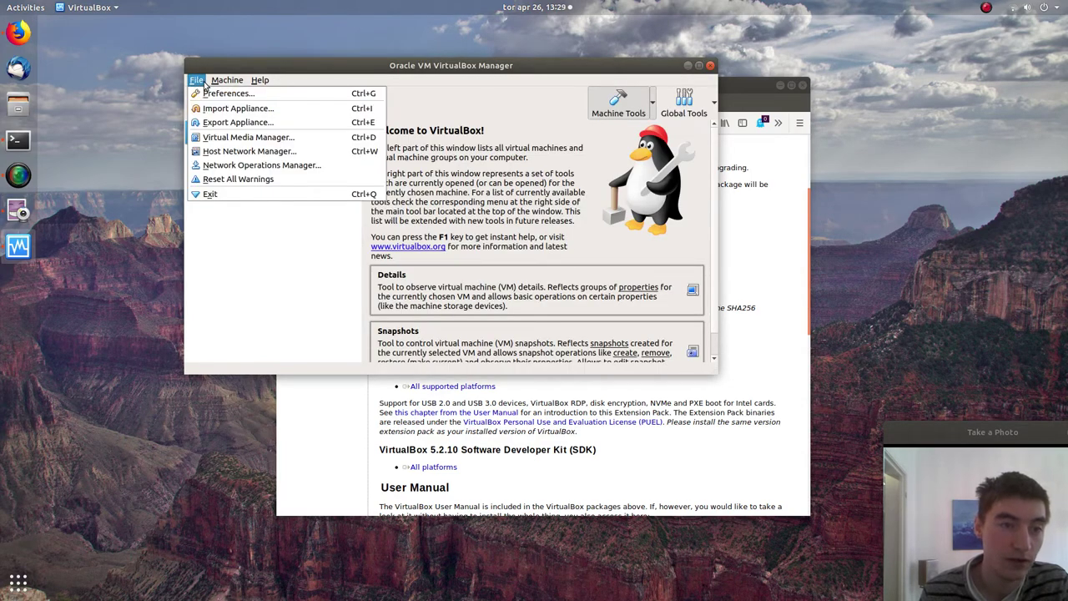
{"action": "left_click", "coordinate": [224, 94]}
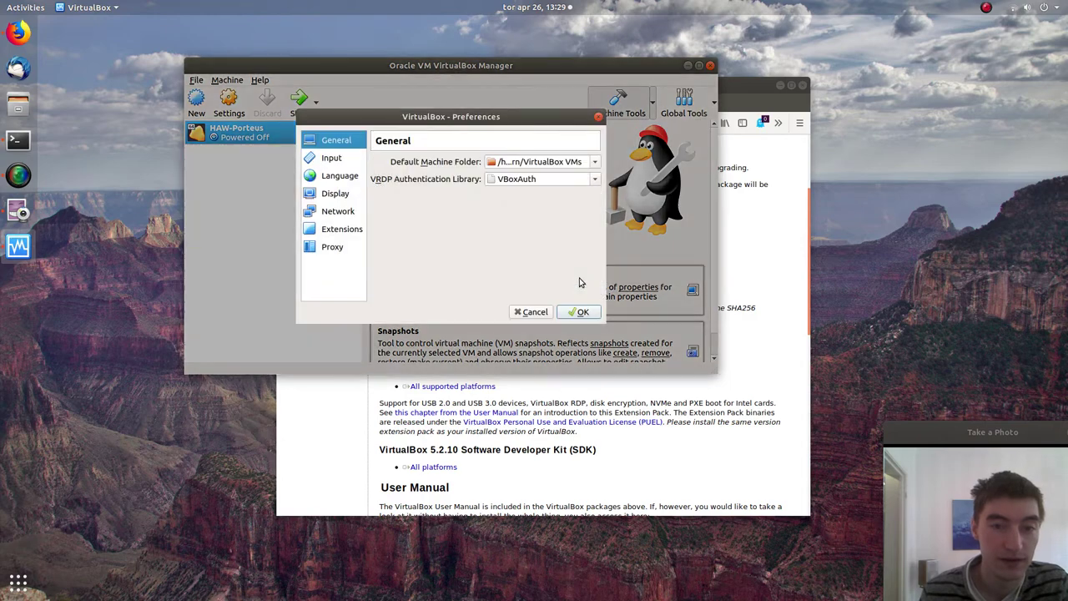
{"action": "left_click", "coordinate": [336, 230]}
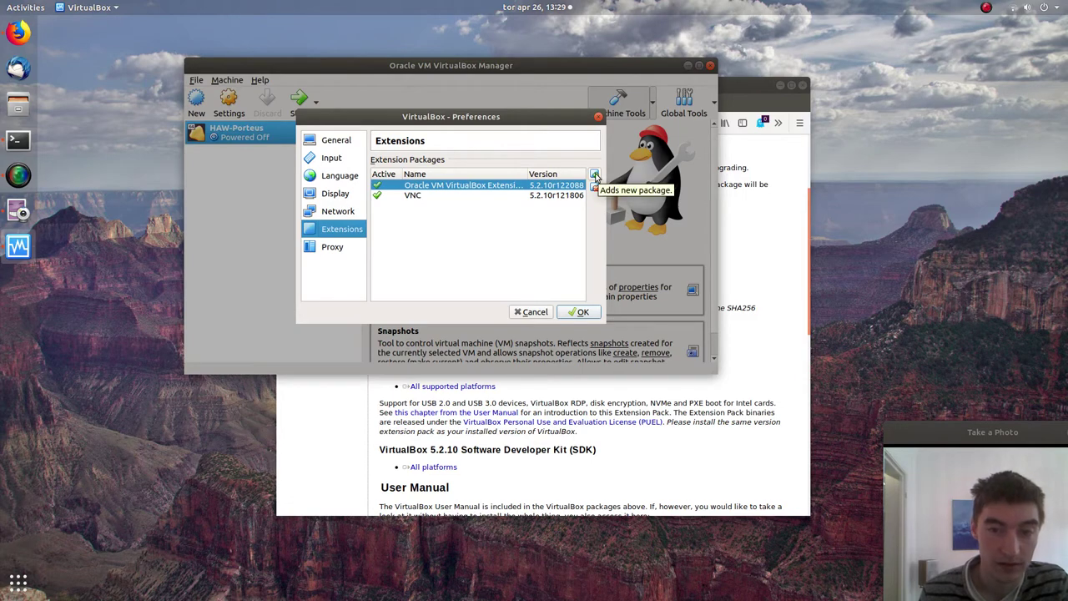
{"action": "left_click", "coordinate": [594, 177]}
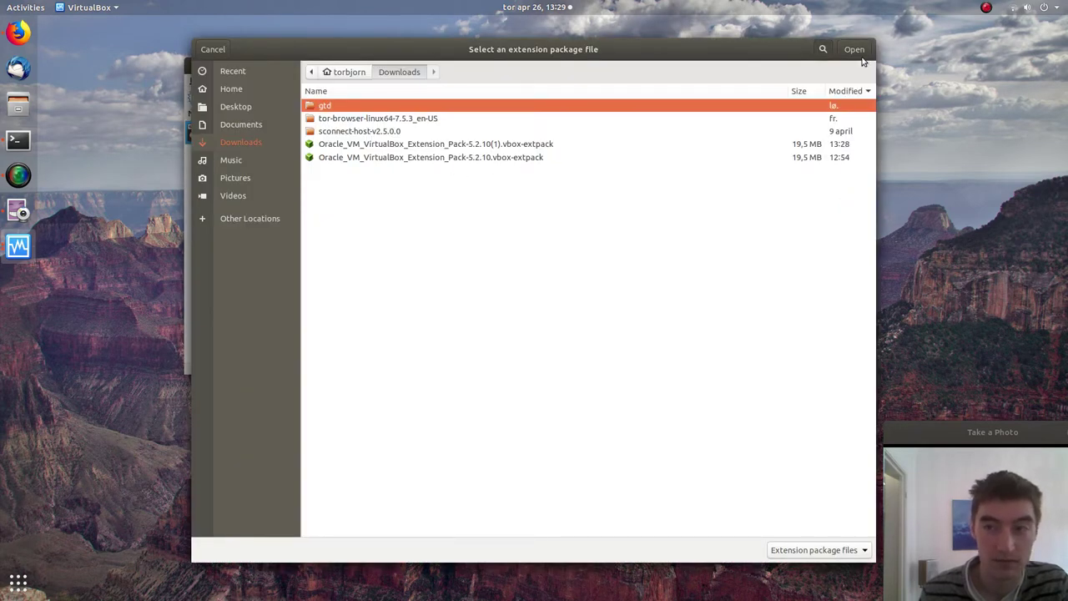
{"action": "left_click", "coordinate": [222, 50]}
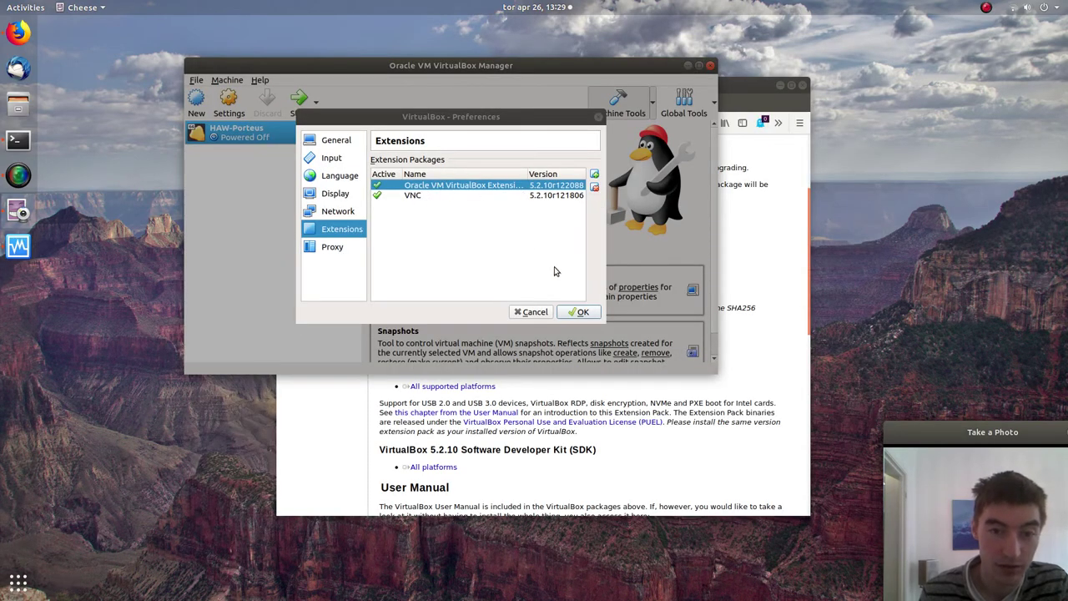
{"action": "left_click", "coordinate": [580, 312]}
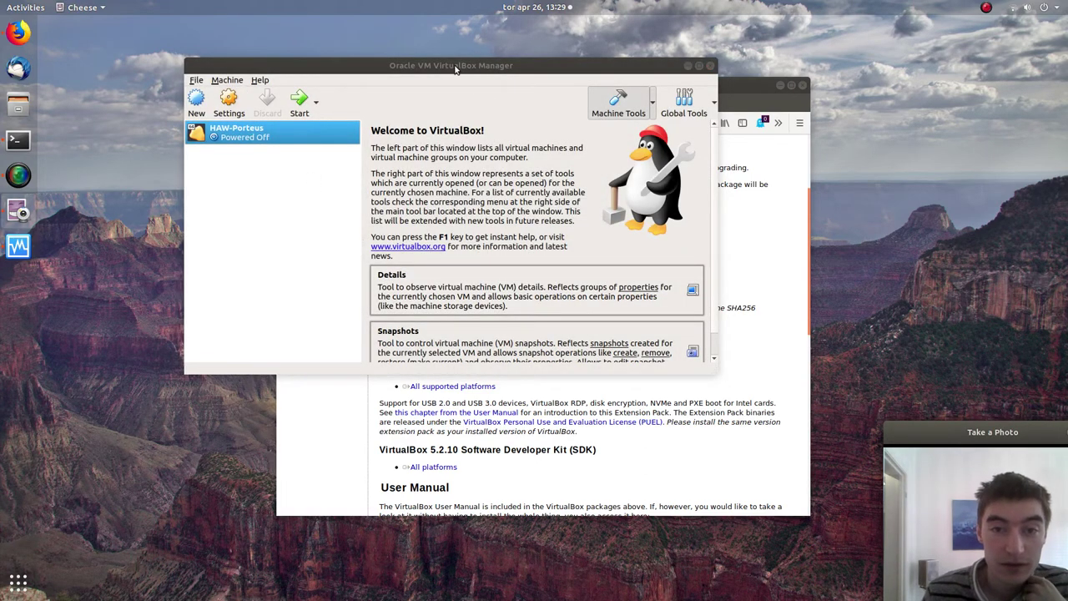
Step: Set the HAW-Porteus machine's USB controller to USB 3.0 (xHCI) and accept the settings
{"action": "left_click_drag", "start_coordinate": [449, 60], "coordinate": [481, 53]}
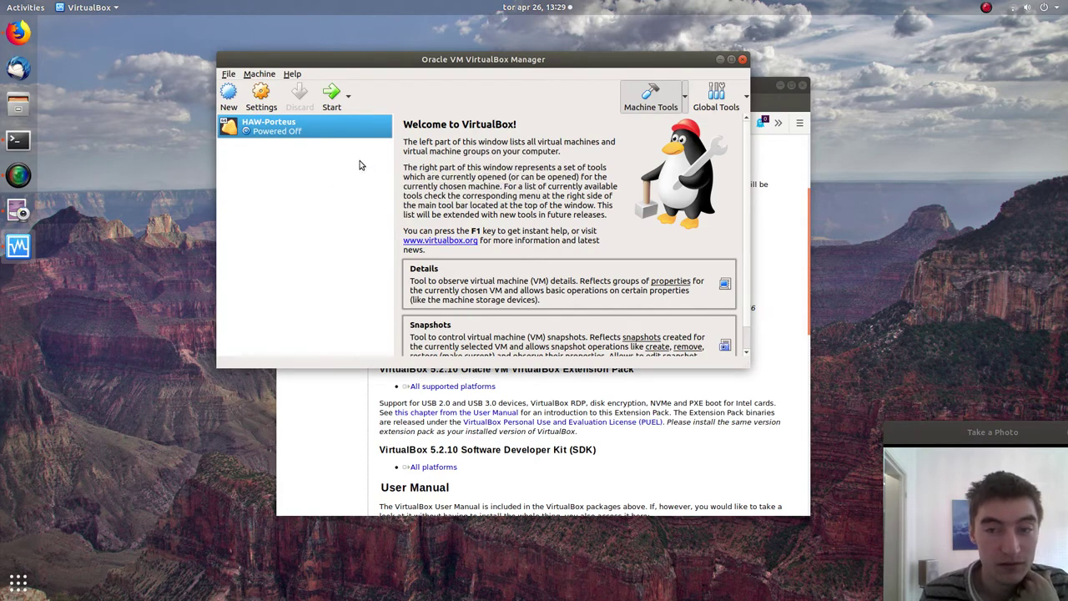
{"action": "right_click", "coordinate": [281, 125]}
{"action": "left_click", "coordinate": [319, 133]}
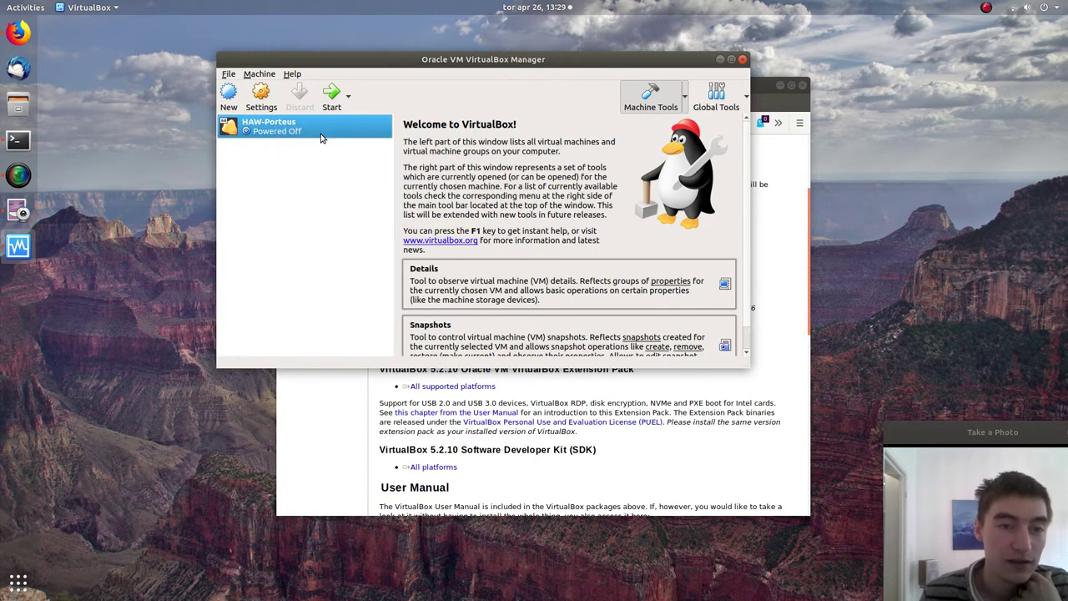
{"action": "left_click", "coordinate": [322, 237]}
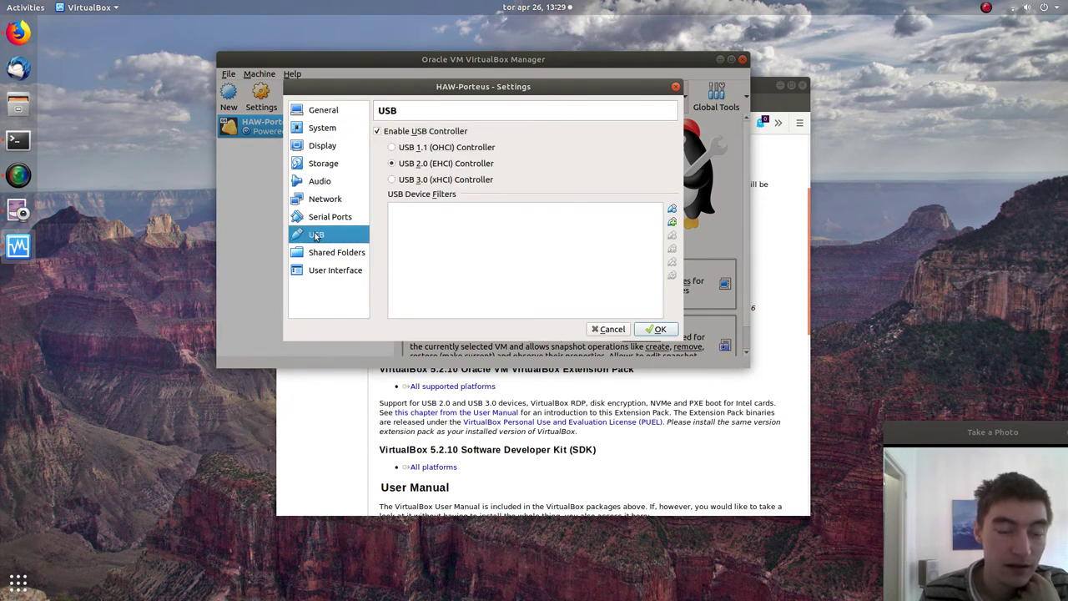
{"action": "left_click", "coordinate": [392, 181]}
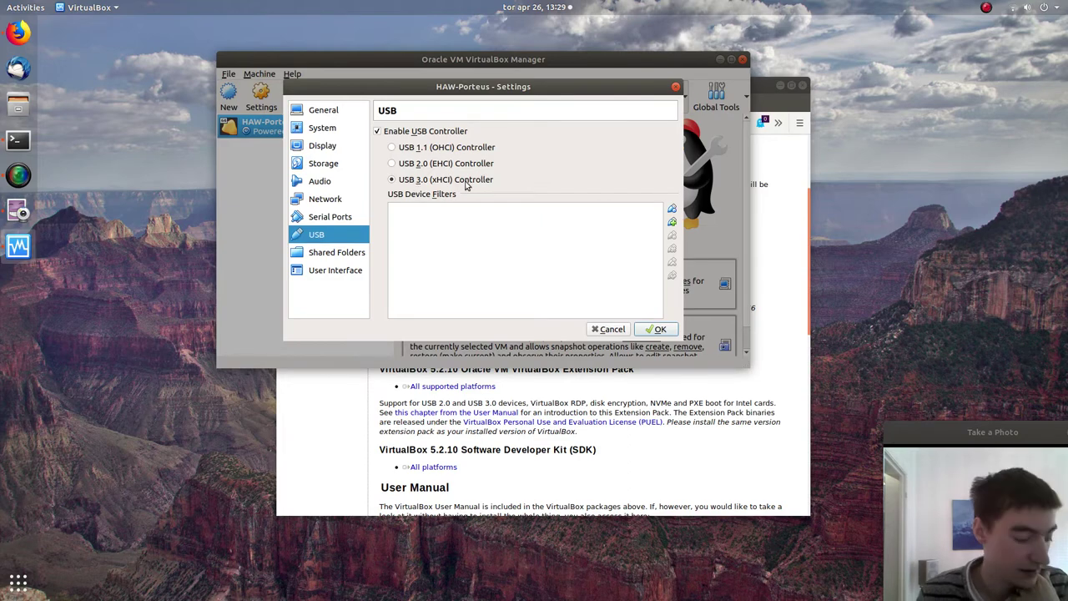
{"action": "left_click", "coordinate": [659, 329]}
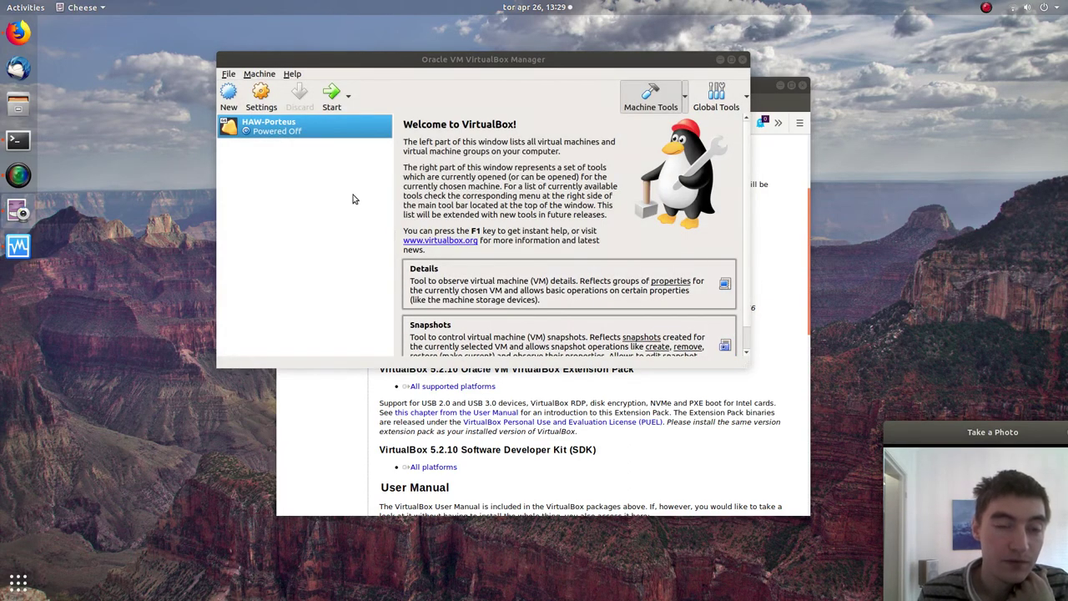
Step: Start the HAW-Porteus machine and boot it with the HAW no save no copy2ram option
{"action": "left_click", "coordinate": [332, 95]}
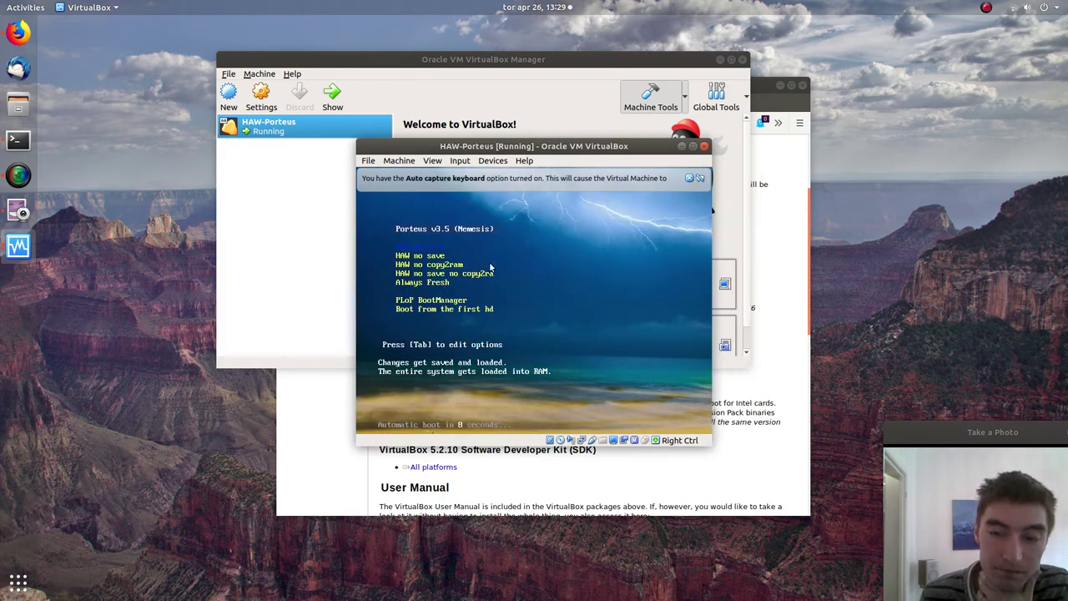
{"action": "key", "text": "Down"}
{"action": "key", "text": "Down"}
{"action": "key", "text": "Down"}
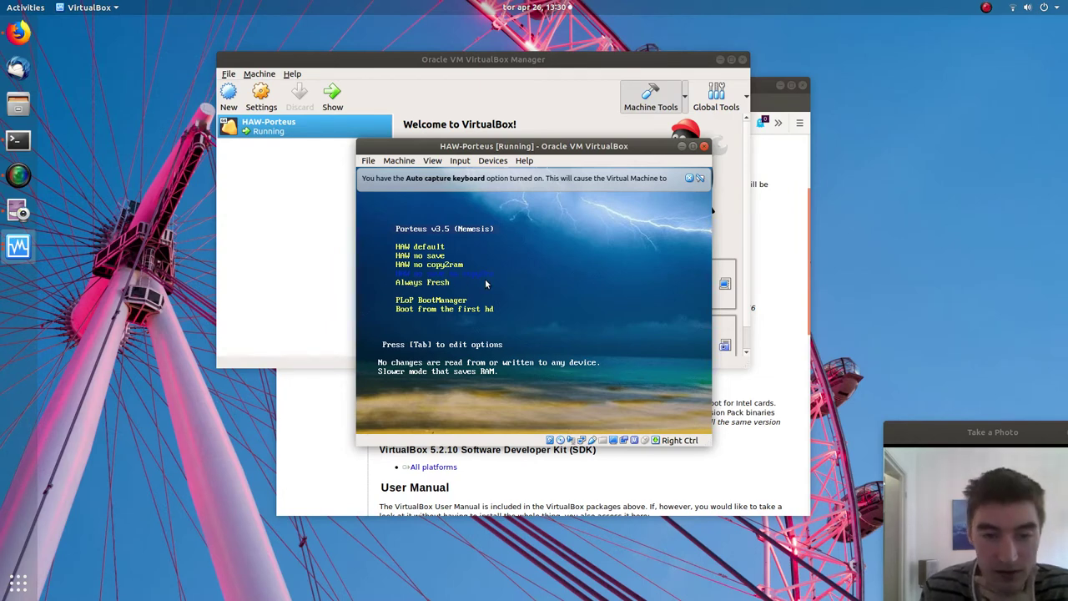
{"action": "key", "text": "Return"}
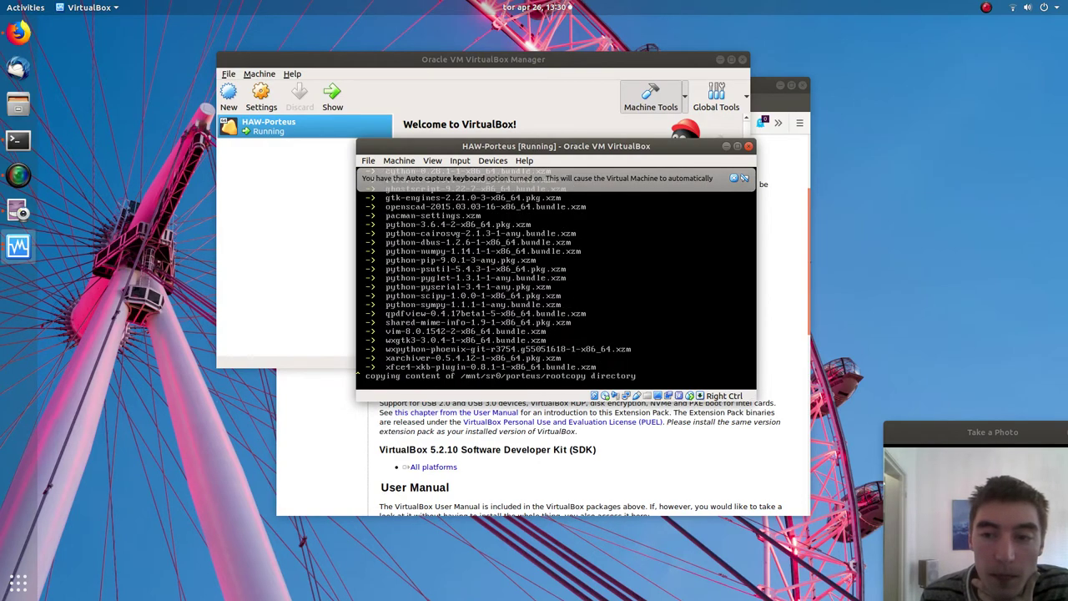
Step: Reposition the running HAW-Porteus window so the whole guest desktop fits on screen, trying it maximized before restoring its size
{"action": "left_click_drag", "start_coordinate": [549, 152], "coordinate": [532, 131]}
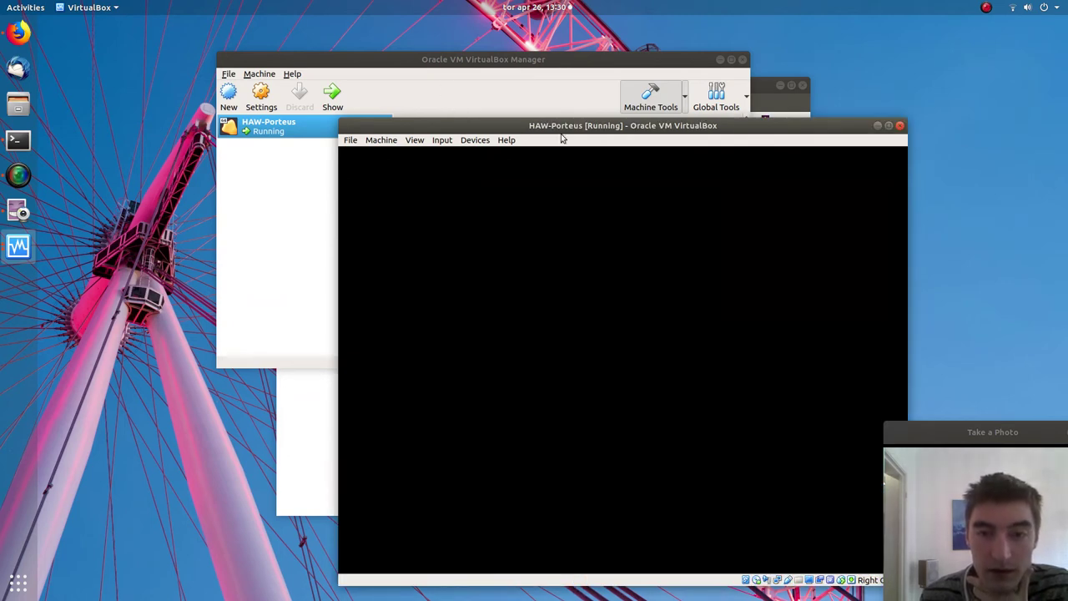
{"action": "left_click_drag", "start_coordinate": [542, 119], "coordinate": [459, 73]}
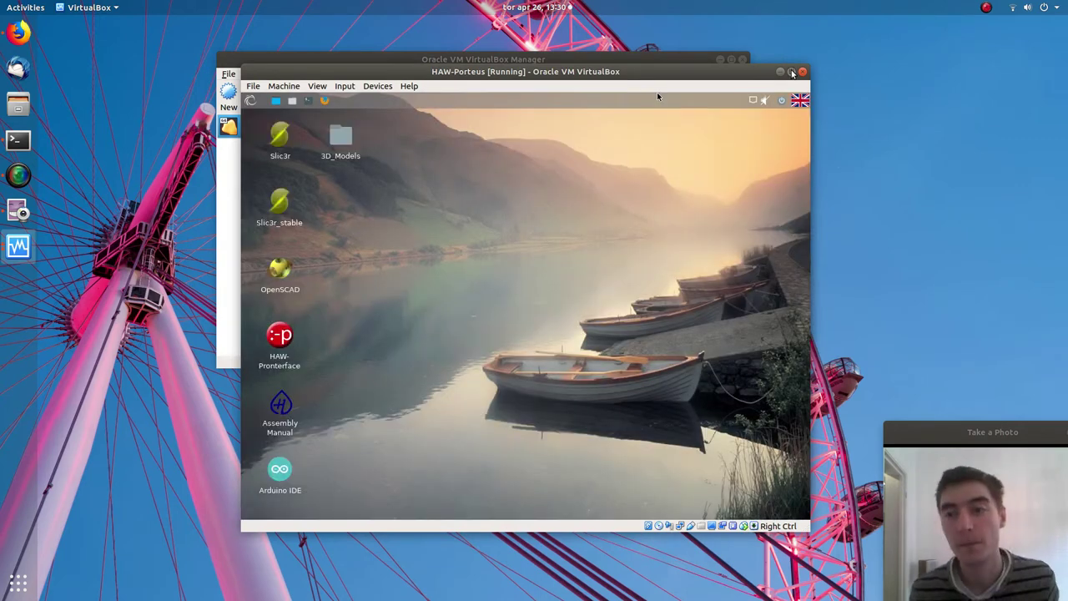
{"action": "left_click", "coordinate": [791, 73]}
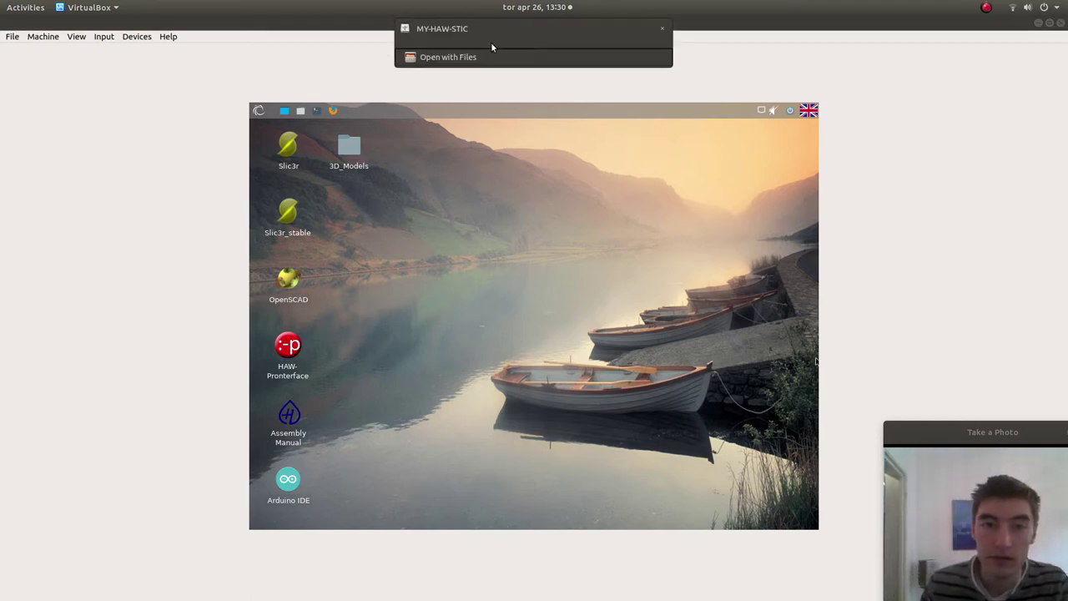
{"action": "left_click", "coordinate": [1048, 24]}
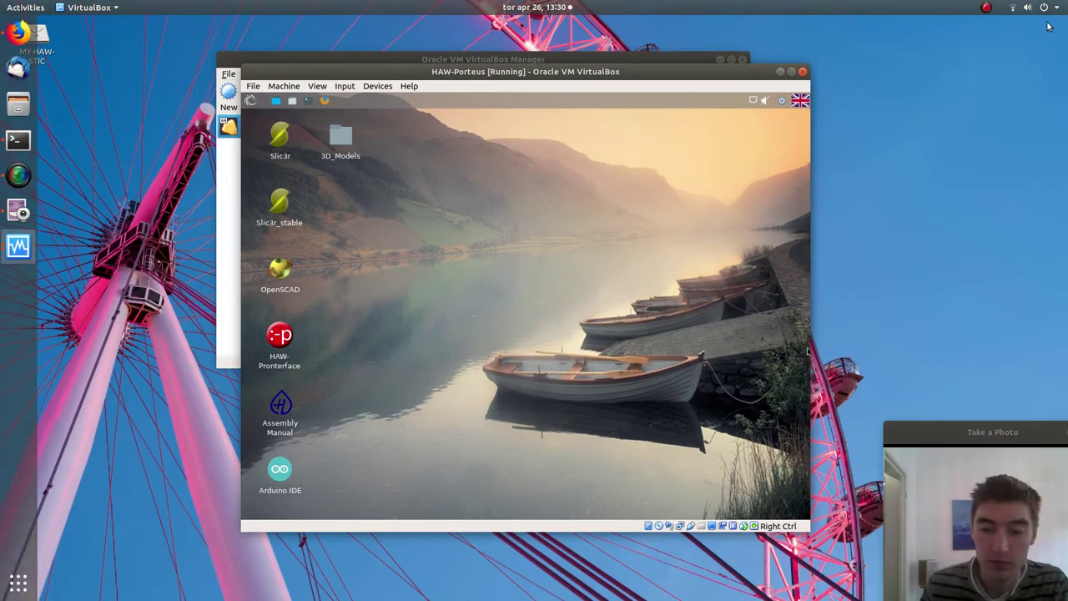
Step: Attach the Kingston DataTraveler 3.0 [0110] USB stick to the running HAW-Porteus machine
{"action": "left_click", "coordinate": [690, 526]}
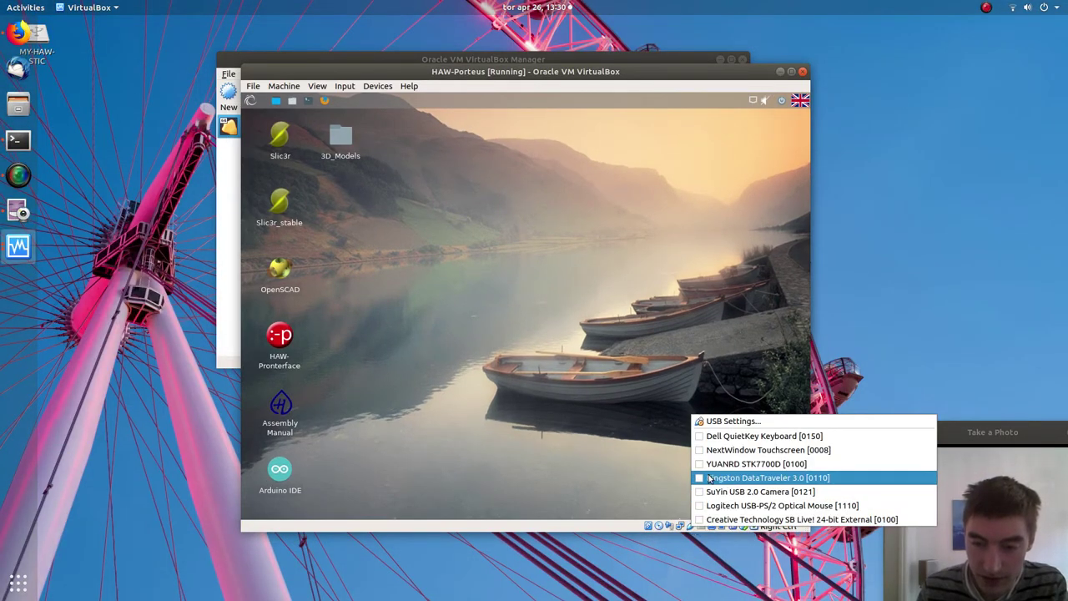
{"action": "left_click", "coordinate": [673, 471]}
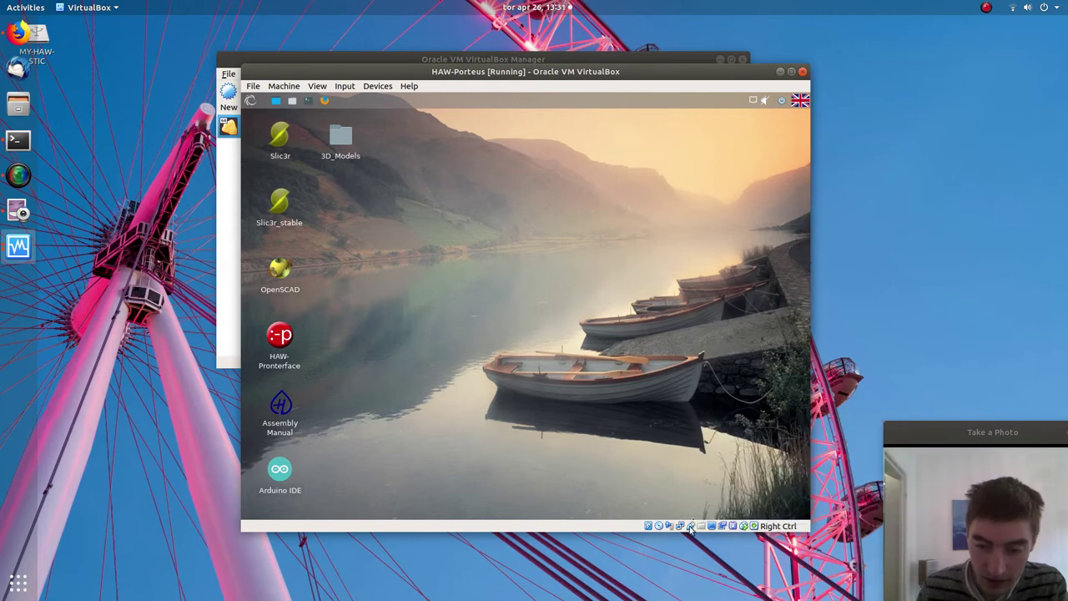
{"action": "left_click", "coordinate": [691, 527]}
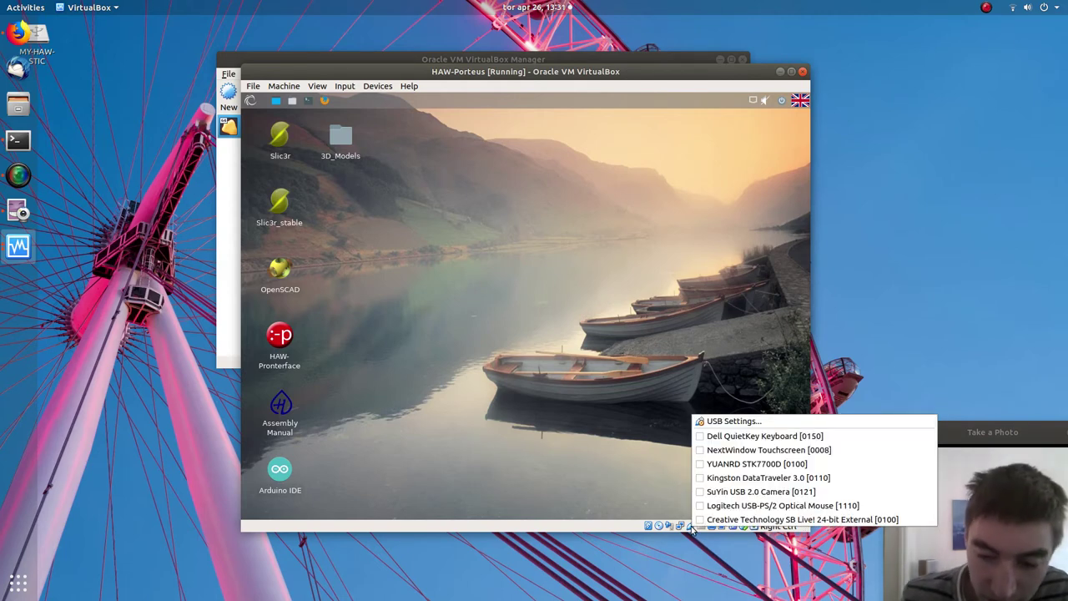
{"action": "left_click", "coordinate": [742, 479]}
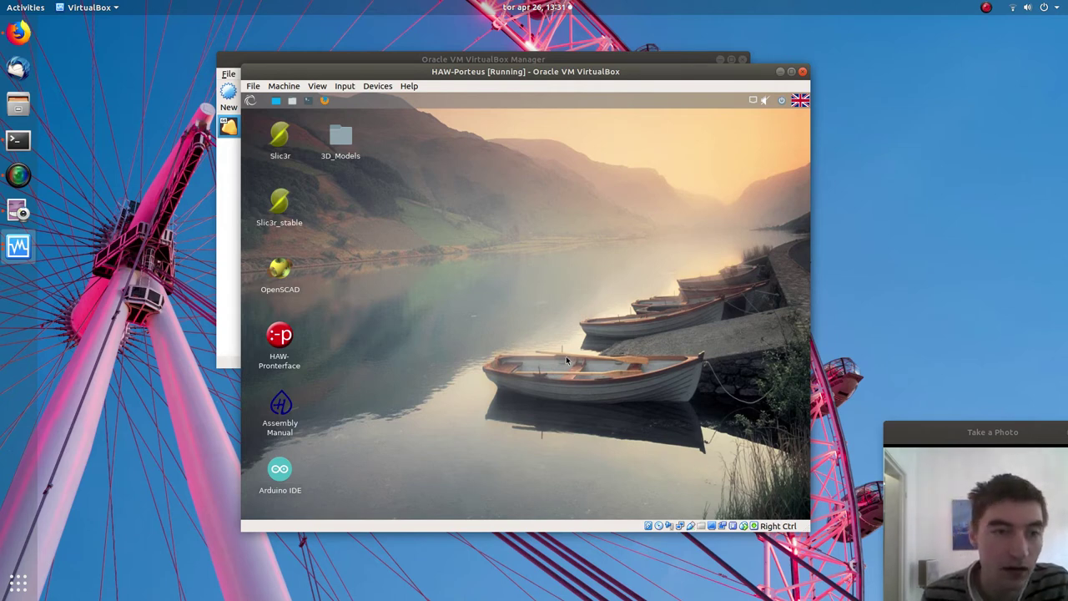
Step: Open the guest's file manager and view the contents of the MY-HAW-STIC and Porteus devices
{"action": "left_click", "coordinate": [292, 101]}
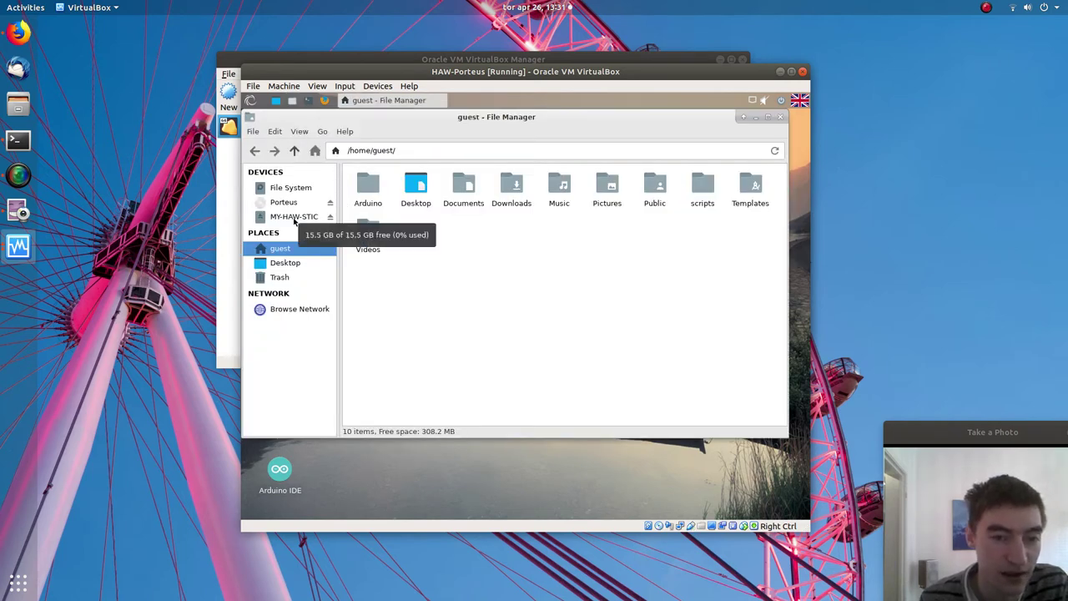
{"action": "left_click", "coordinate": [293, 218]}
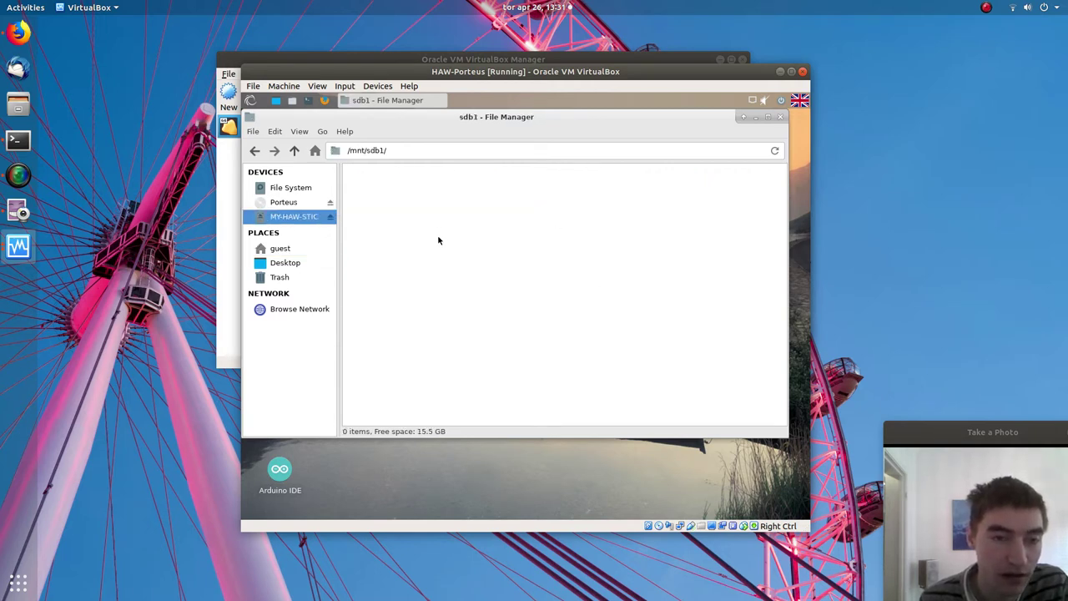
{"action": "left_click", "coordinate": [286, 202]}
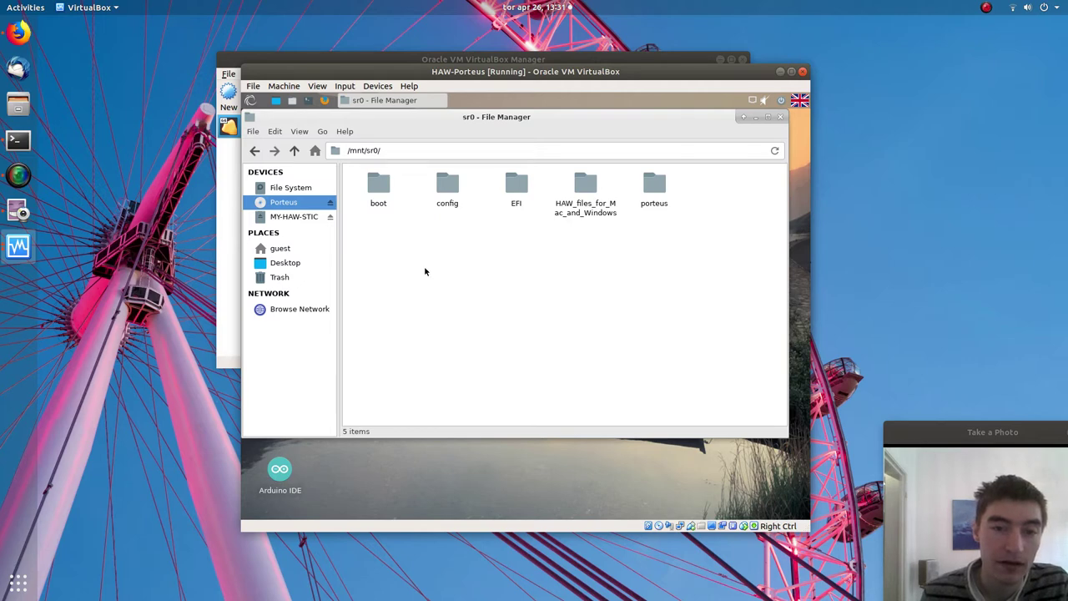
Step: Copy the boot, config, EFI and porteus folders from the Porteus device and open MY-HAW-STIC
{"action": "left_click", "coordinate": [381, 188]}
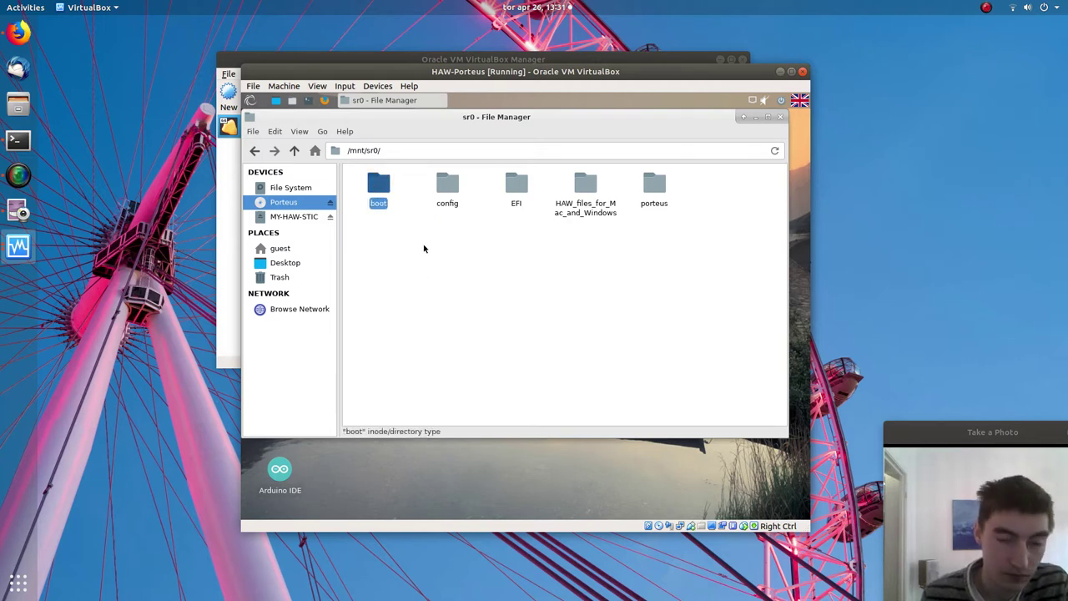
{"action": "left_click", "coordinate": [451, 187], "text": "ctrl"}
{"action": "left_click", "coordinate": [517, 187], "text": "ctrl"}
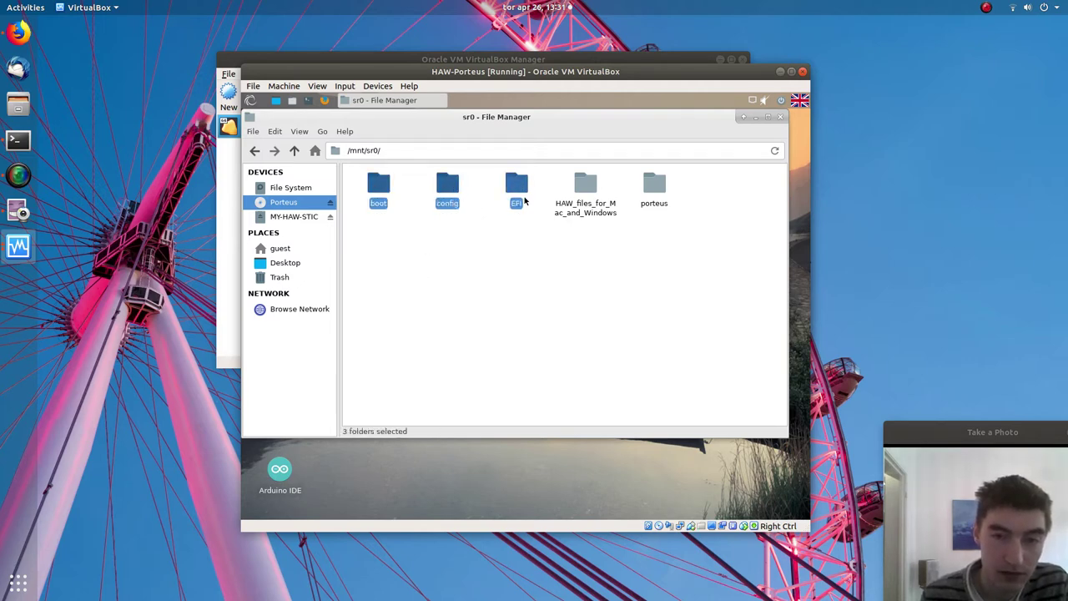
{"action": "left_click", "coordinate": [652, 185], "text": "ctrl"}
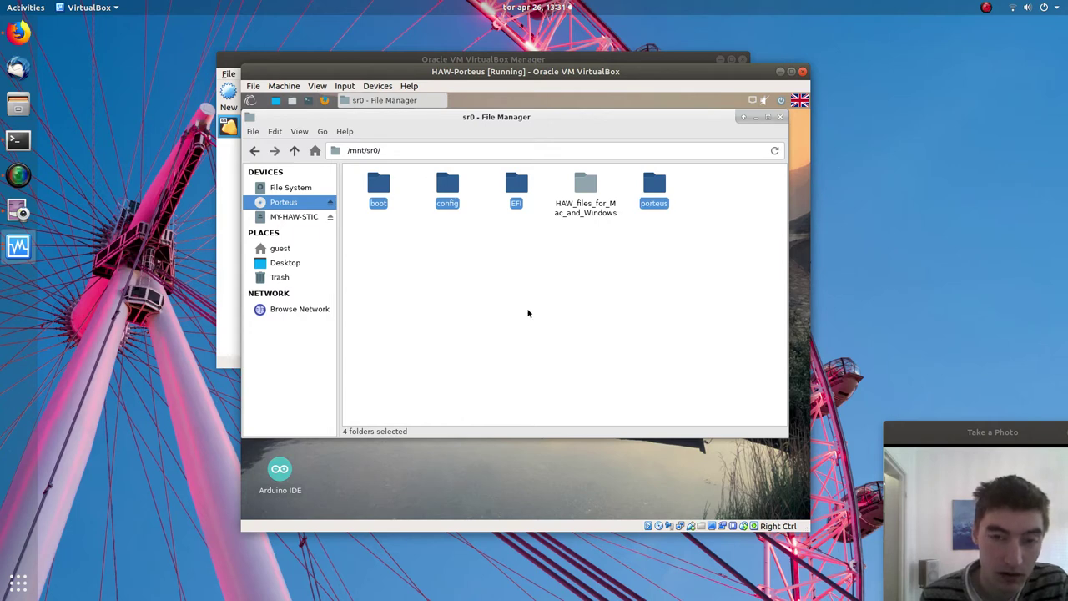
{"action": "right_click", "coordinate": [451, 187]}
{"action": "left_click", "coordinate": [504, 249]}
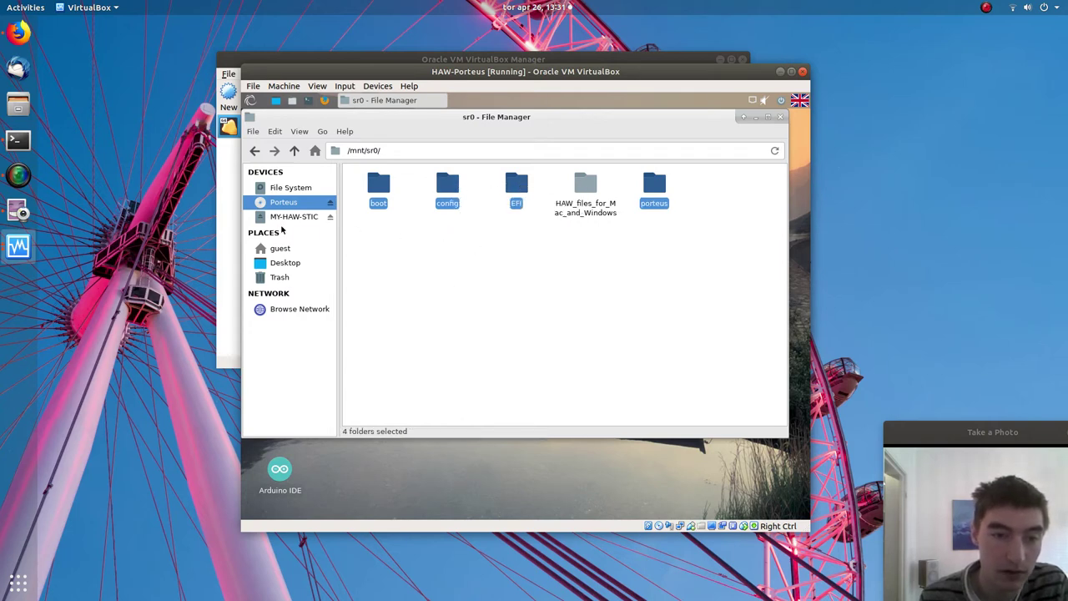
{"action": "left_click", "coordinate": [291, 217]}
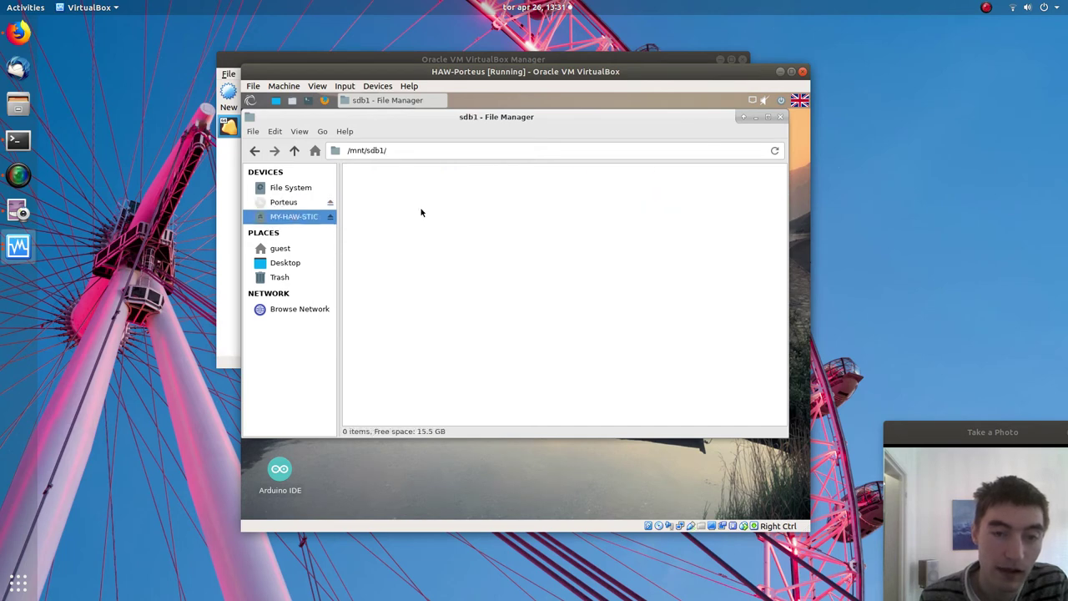
Step: Return to the Porteus device and look through its HAW_files_for_Mac_and_Windows folder, ending back at the device's top level
{"action": "left_click", "coordinate": [314, 205]}
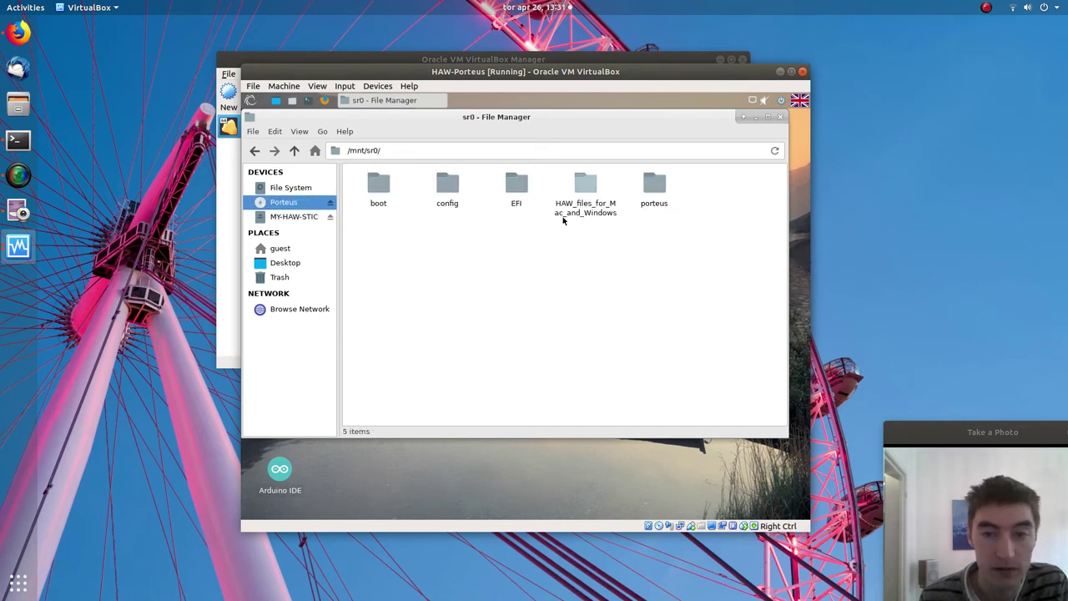
{"action": "double_click", "coordinate": [583, 176]}
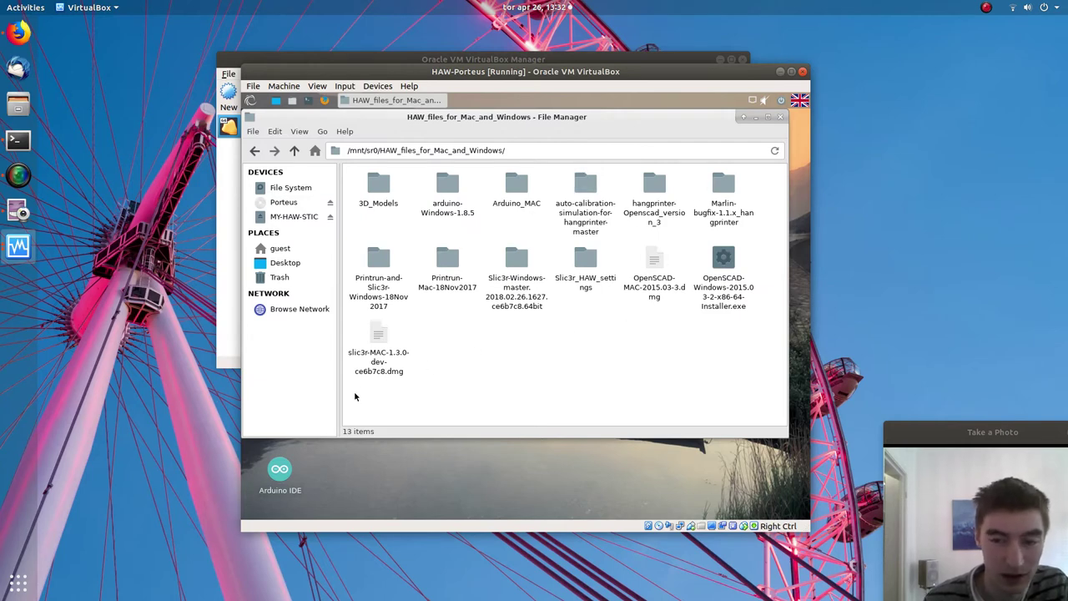
{"action": "left_click", "coordinate": [294, 151]}
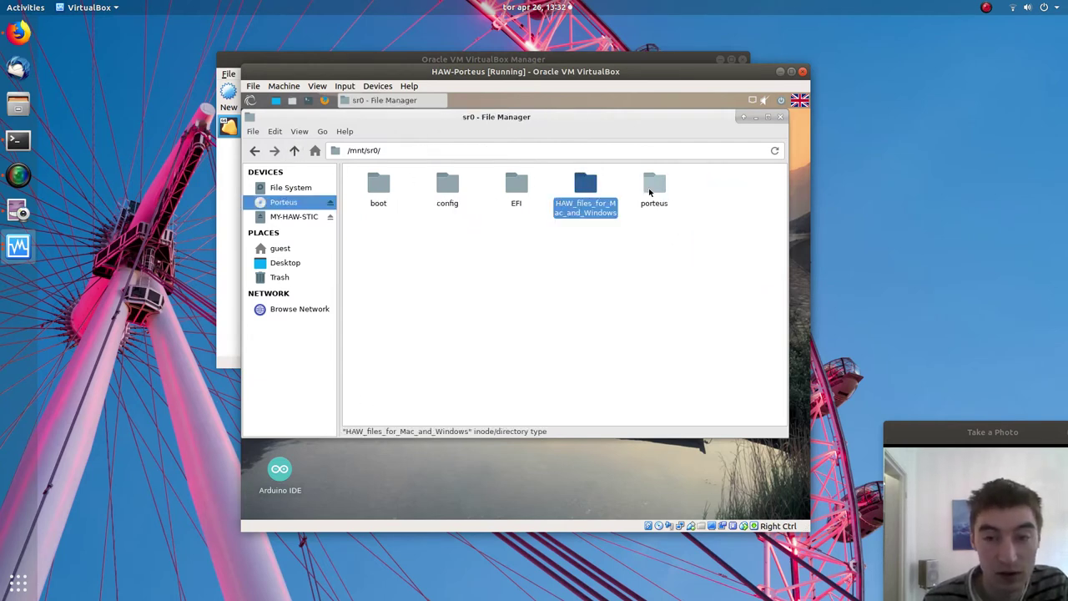
Step: Select the boot, config, EFI and porteus folders on the Porteus device and paste the copied folders onto MY-HAW-STIC
{"action": "key", "text": "Home"}
{"action": "key", "text": "shift+Right"}
{"action": "key", "text": "shift+Right"}
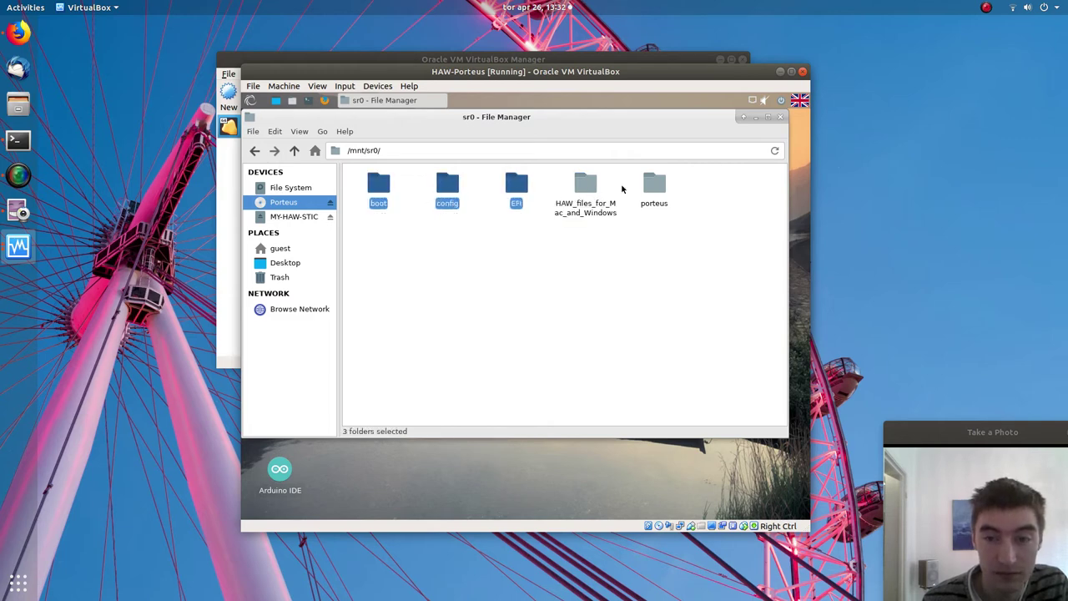
{"action": "left_click", "coordinate": [654, 186], "text": "ctrl"}
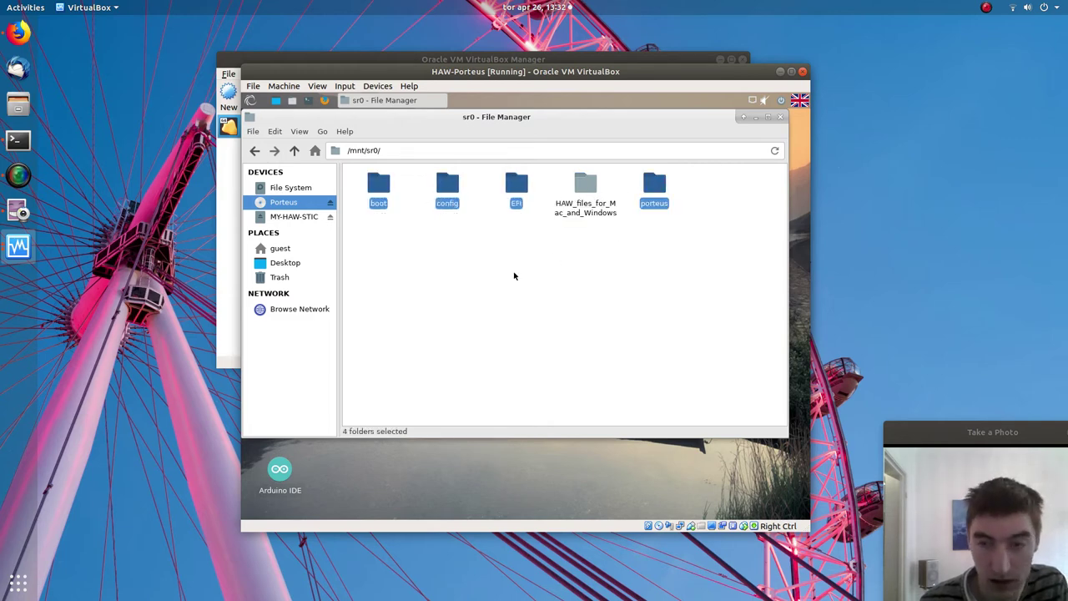
{"action": "left_click", "coordinate": [300, 216]}
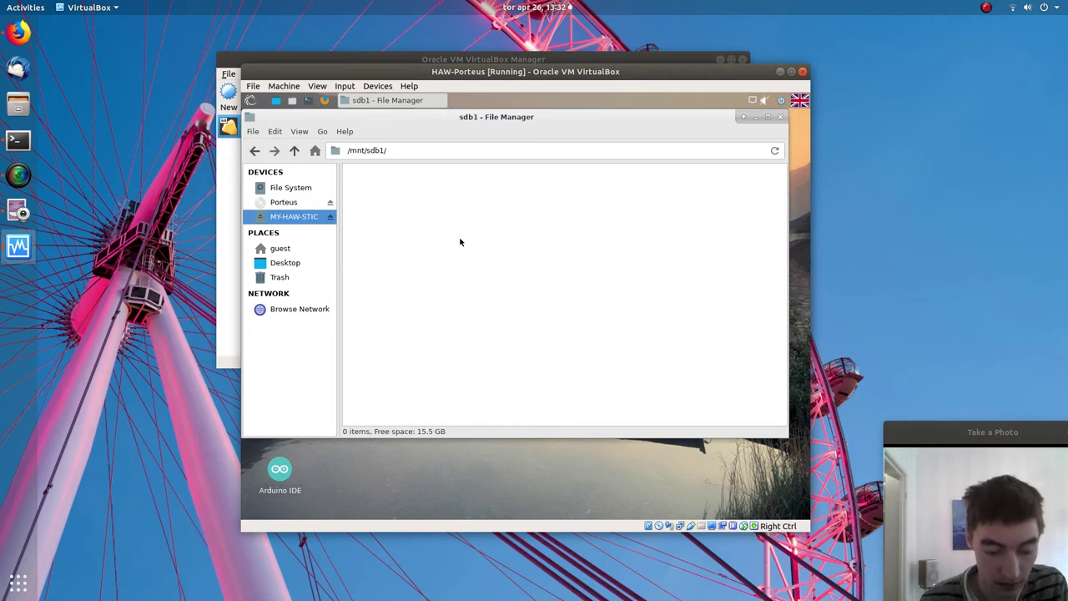
{"action": "key", "text": "ctrl+v"}
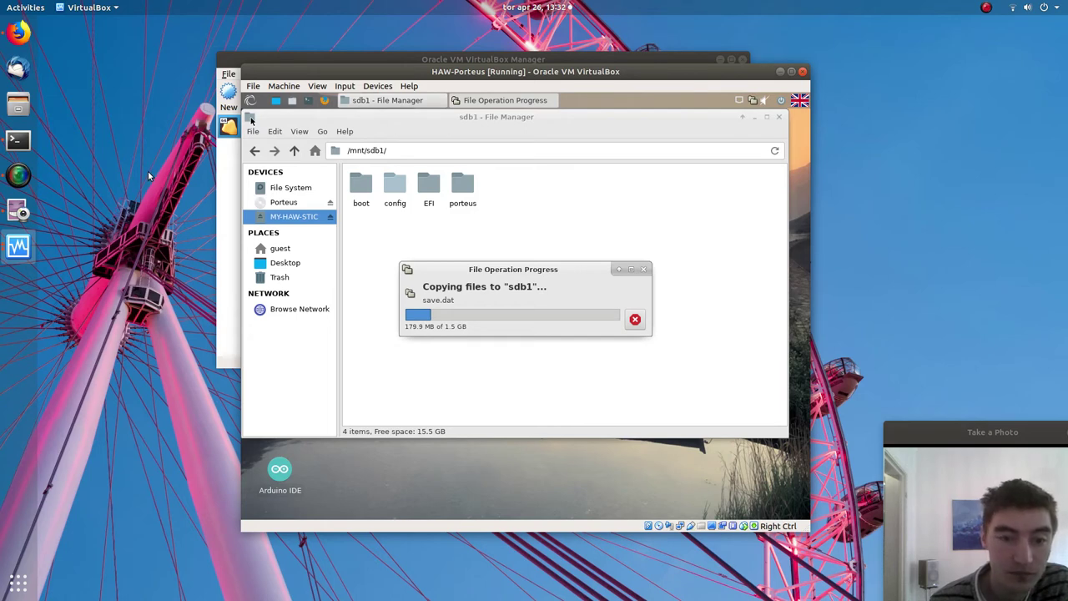
{"action": "left_click", "coordinate": [29, 174]}
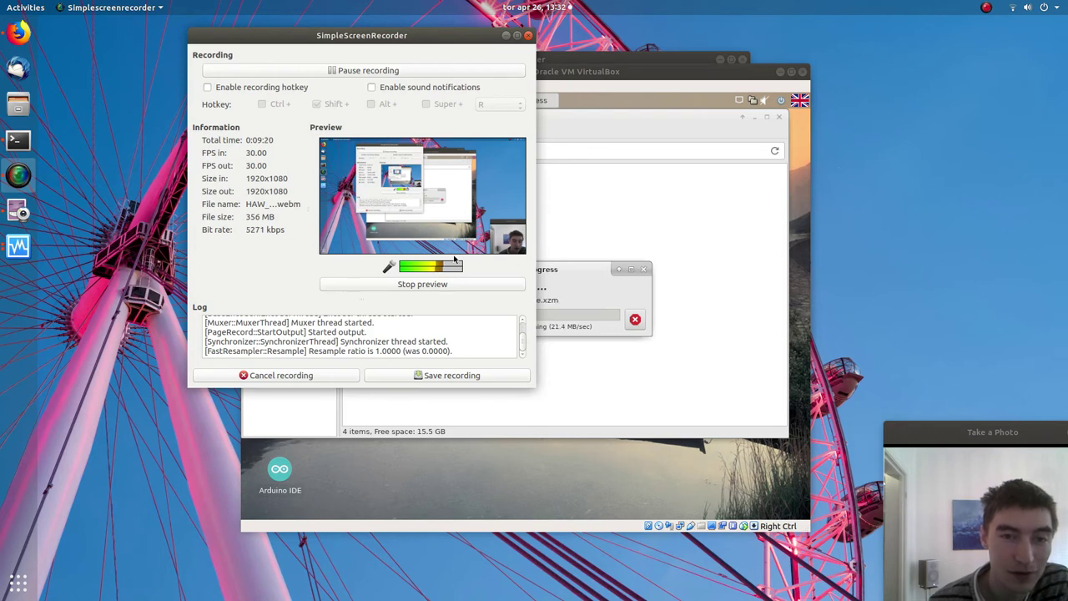
{"action": "left_click", "coordinate": [371, 71]}
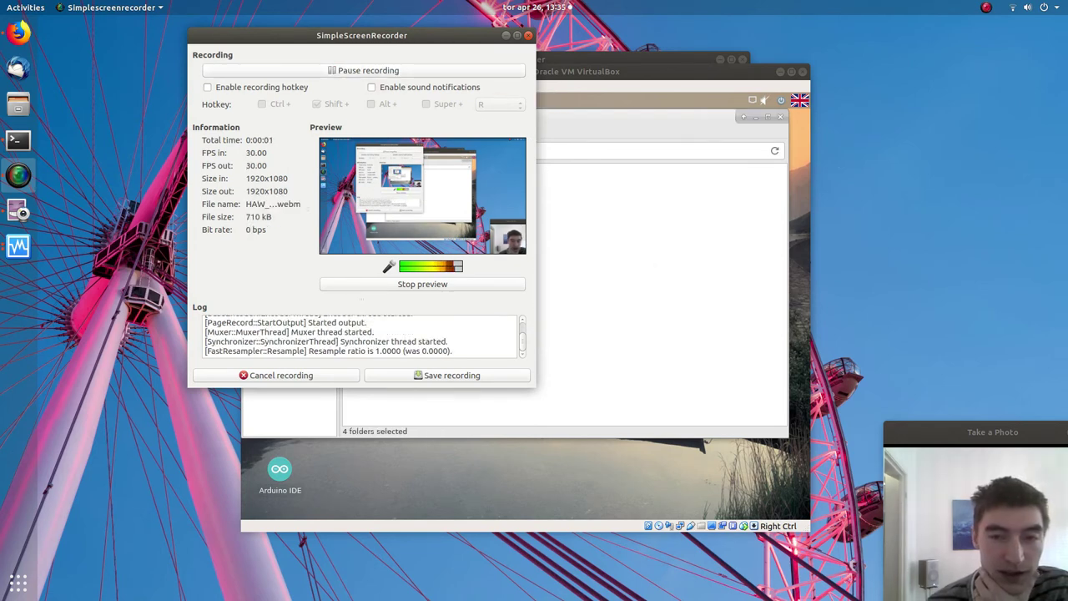
Step: Maximize the HAW-Porteus machine window and check the mount path of MY-HAW-STIC in the guest's file manager
{"action": "left_click", "coordinate": [621, 73]}
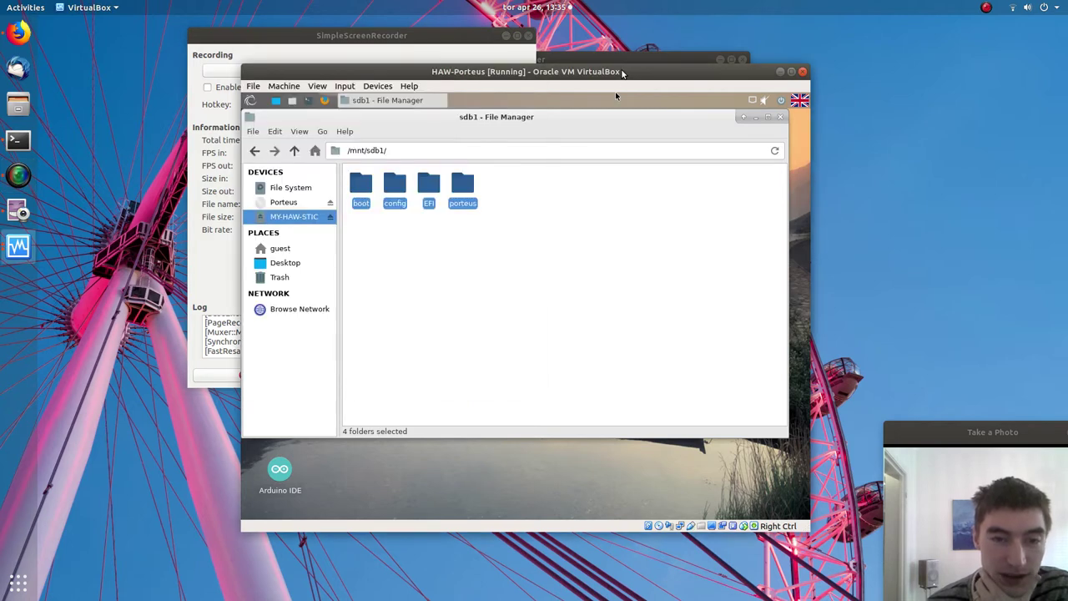
{"action": "left_click", "coordinate": [790, 72]}
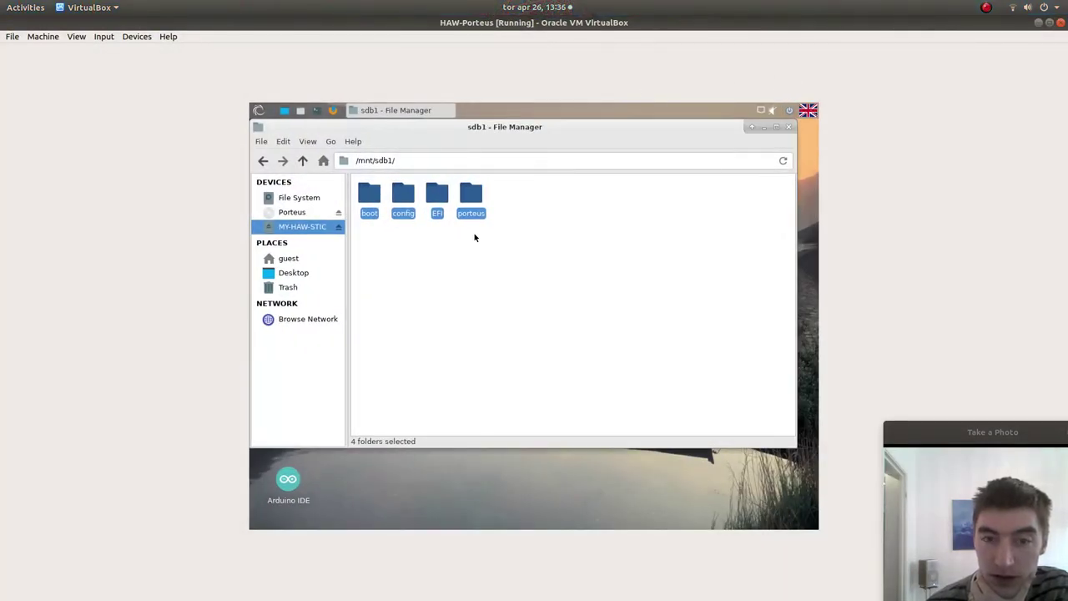
{"action": "left_click", "coordinate": [384, 262]}
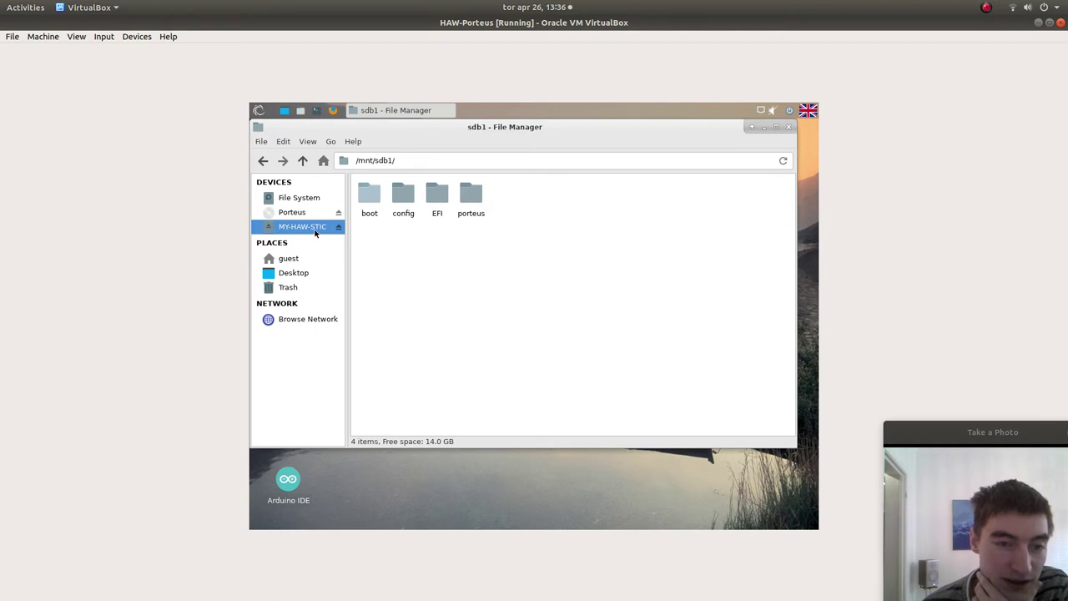
{"action": "left_click", "coordinate": [355, 161]}
{"action": "left_click_drag", "start_coordinate": [355, 161], "coordinate": [399, 164]}
{"action": "left_click", "coordinate": [398, 164]}
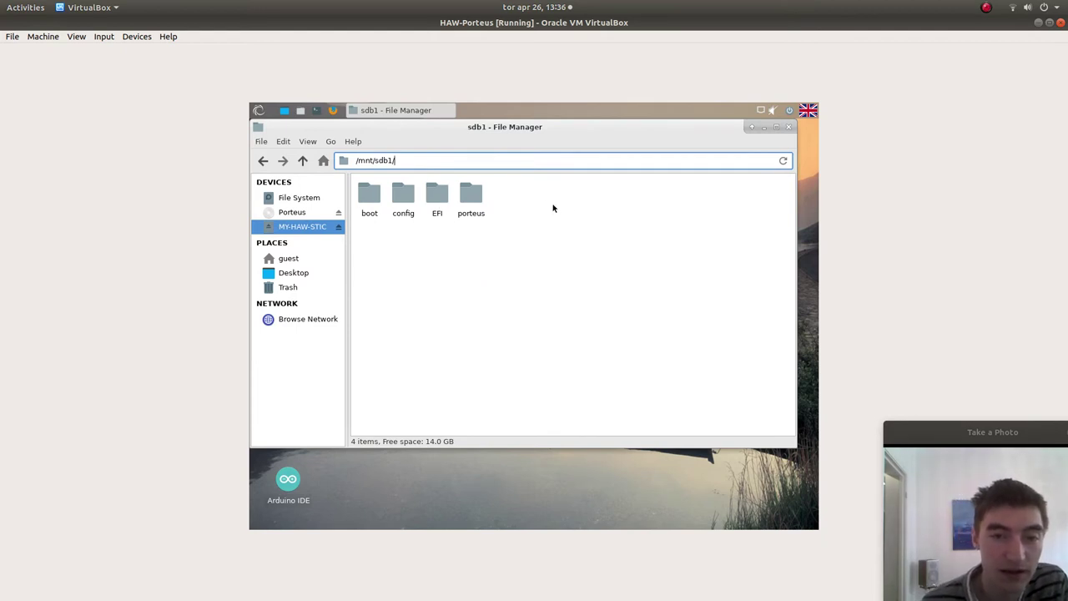
Step: Open a terminal in the guest, switch the keyboard layout to Swedish and change to the /mnt/sdb1/ directory
{"action": "left_click", "coordinate": [318, 112]}
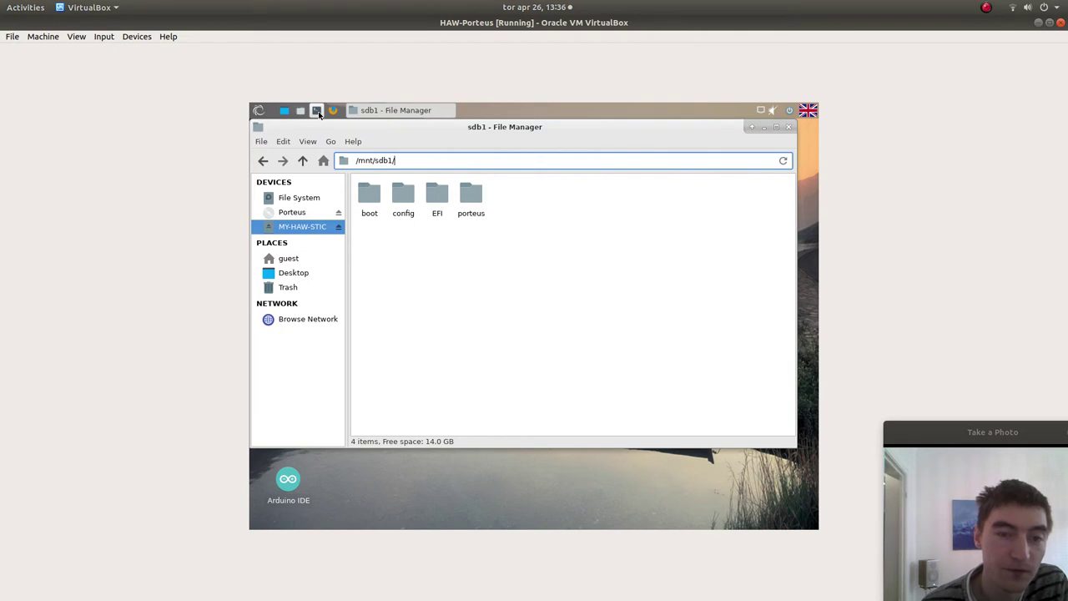
{"action": "type", "text": "c"}
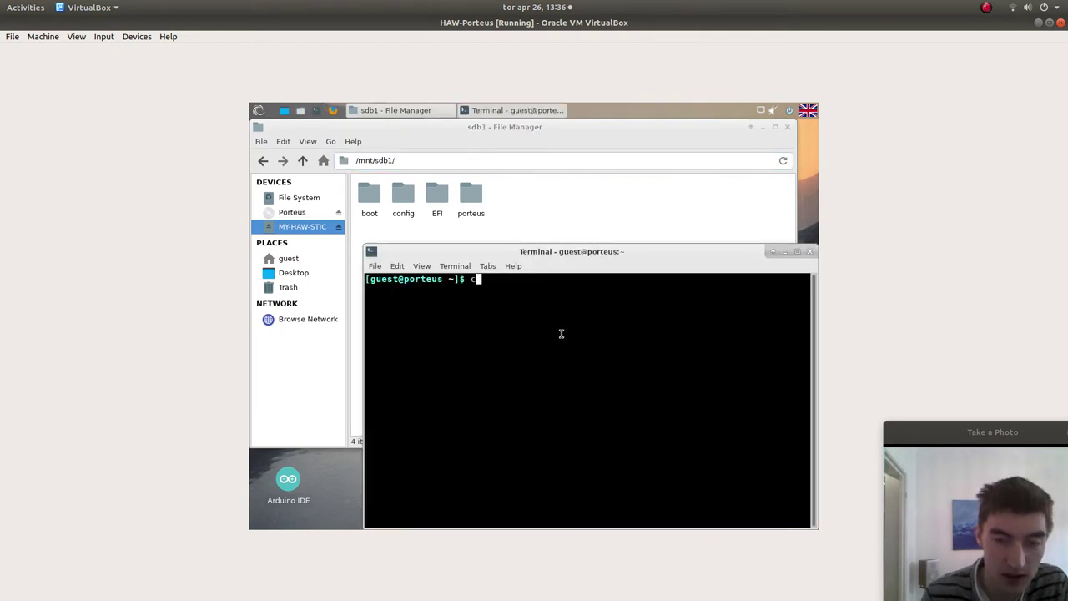
{"action": "type", "text": "d"}
{"action": "key", "text": "alt+shift"}
{"action": "type", "text": "/"}
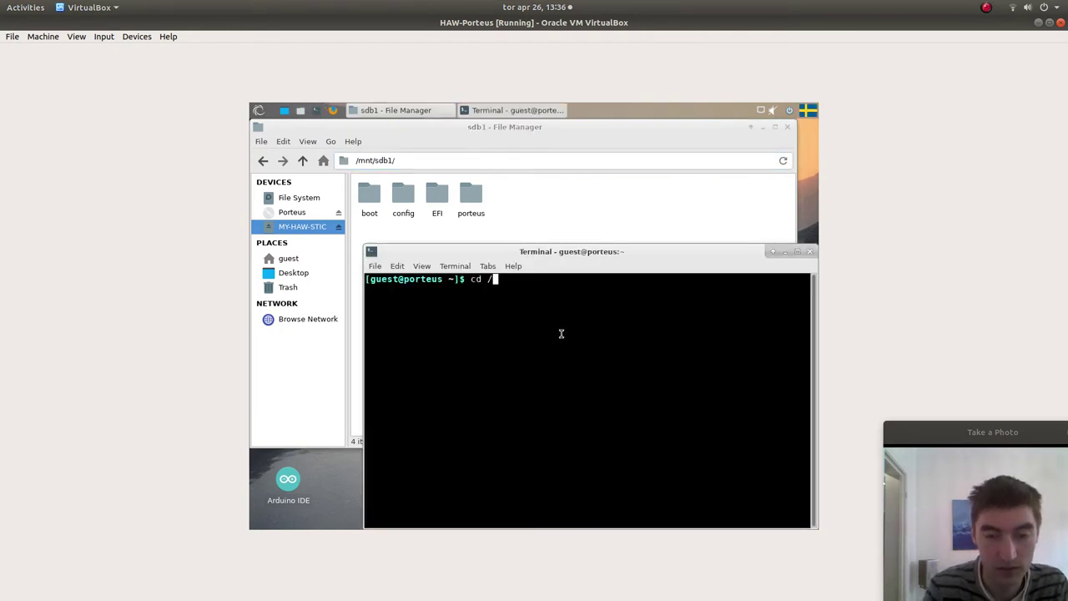
{"action": "type", "text": "mnt/sdb1"}
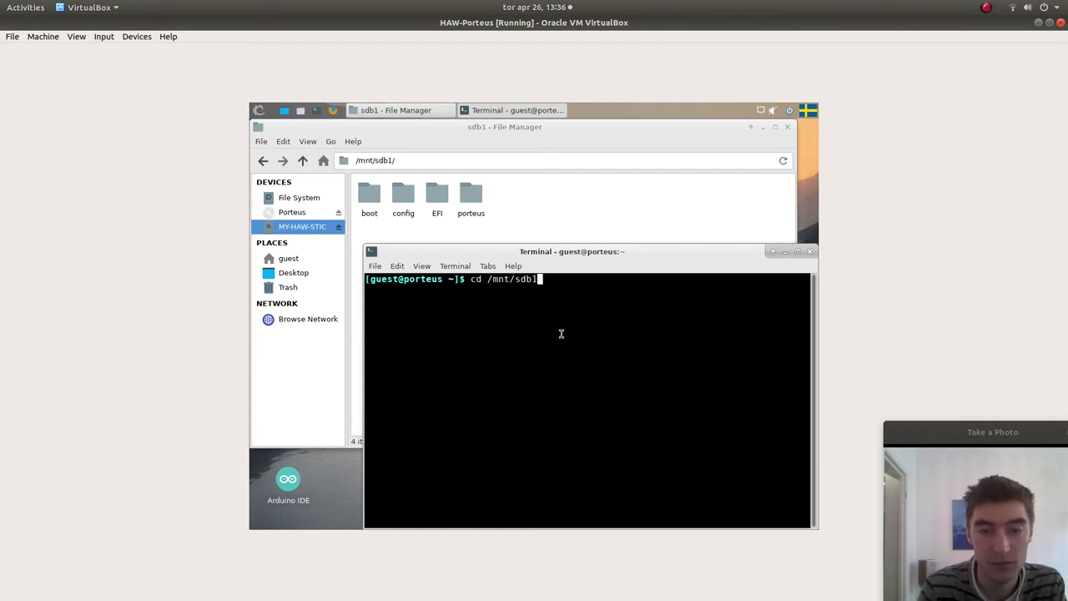
{"action": "type", "text": "/"}
{"action": "key", "text": "Return"}
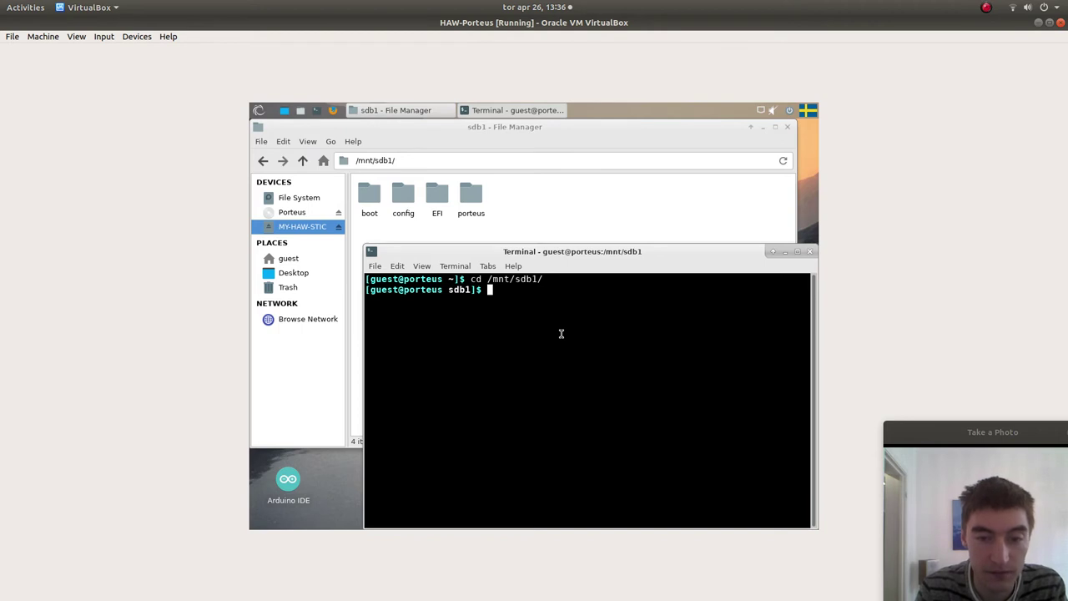
Step: Change to the stick's boot directory and list its files
{"action": "type", "text": "cd "}
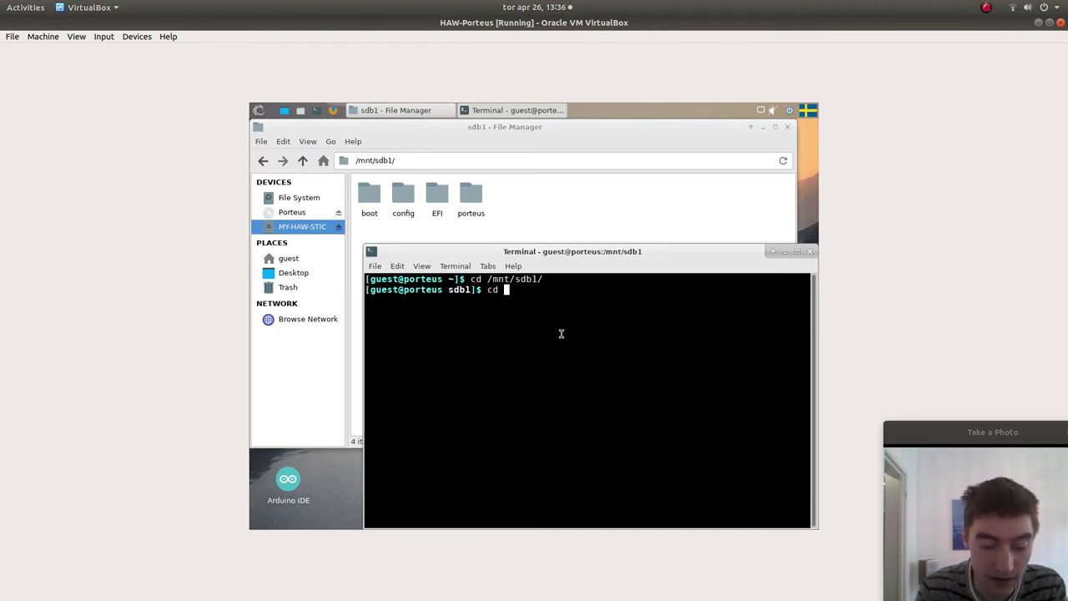
{"action": "type", "text": "boot"}
{"action": "key", "text": "Return"}
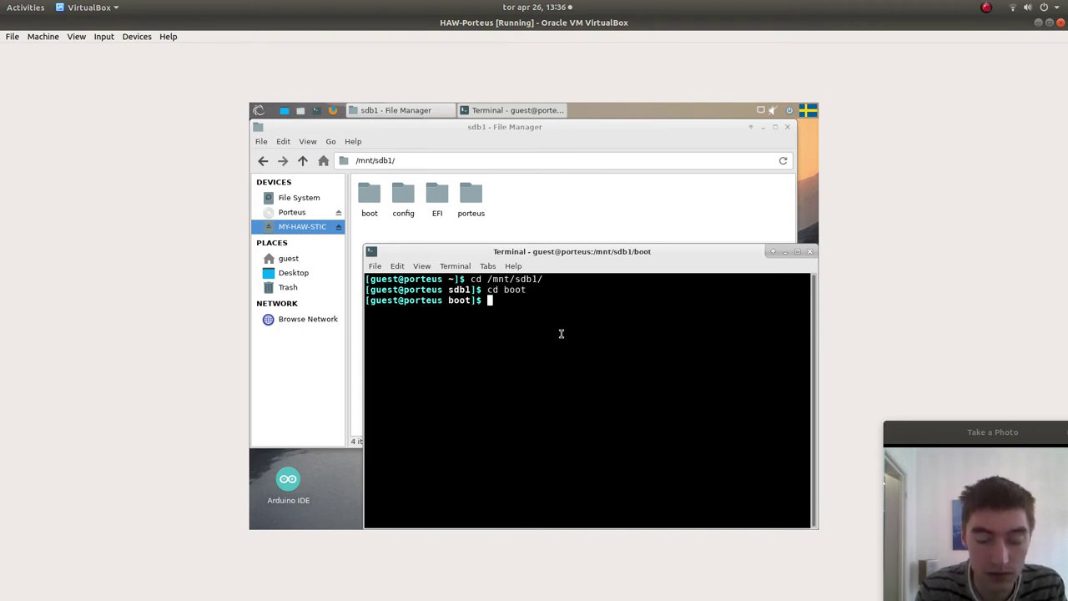
{"action": "type", "text": "ls"}
{"action": "key", "text": "Return"}
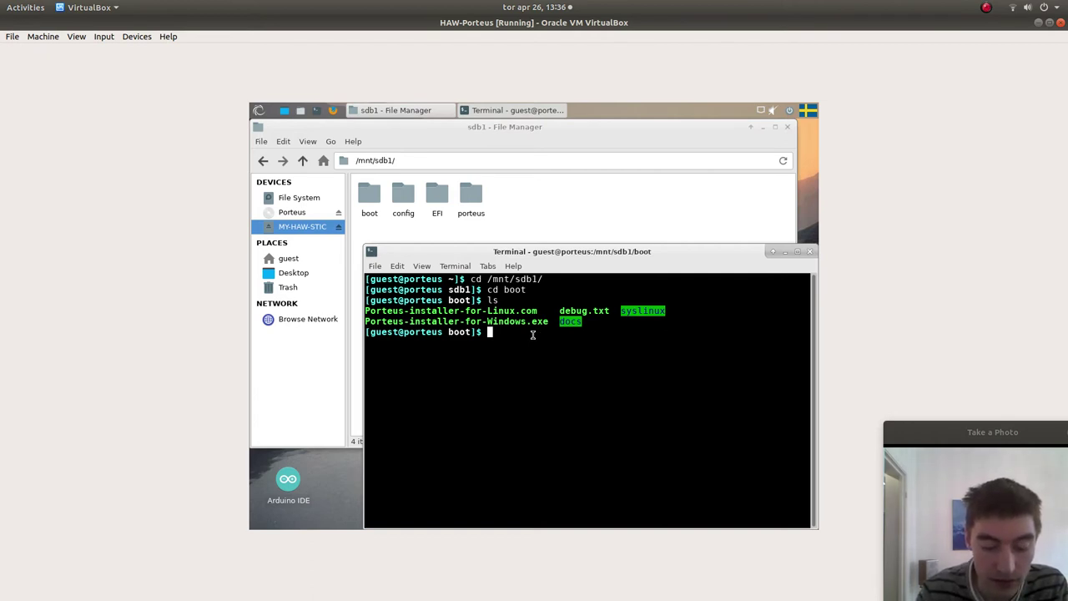
Step: Switch to the root account with su and enter the root password
{"action": "type", "text": "s"}
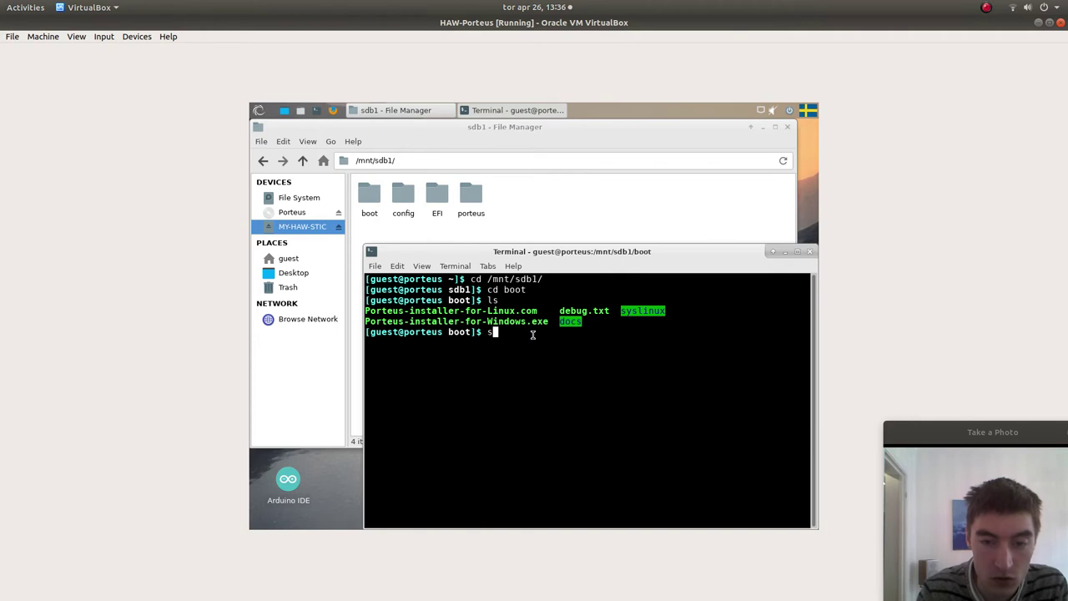
{"action": "type", "text": "ud"}
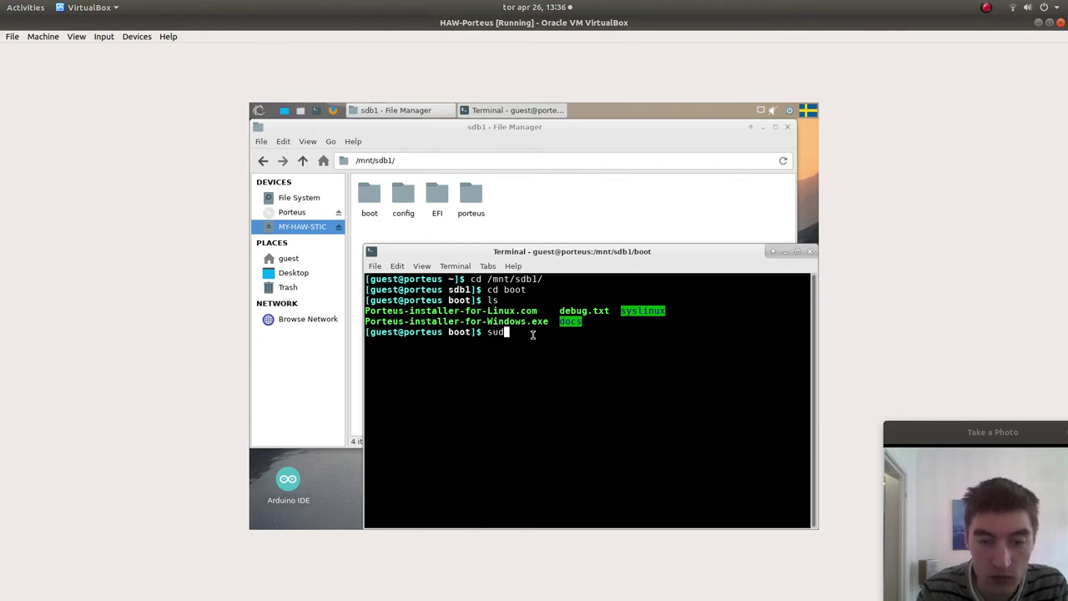
{"action": "key", "text": "BackSpace"}
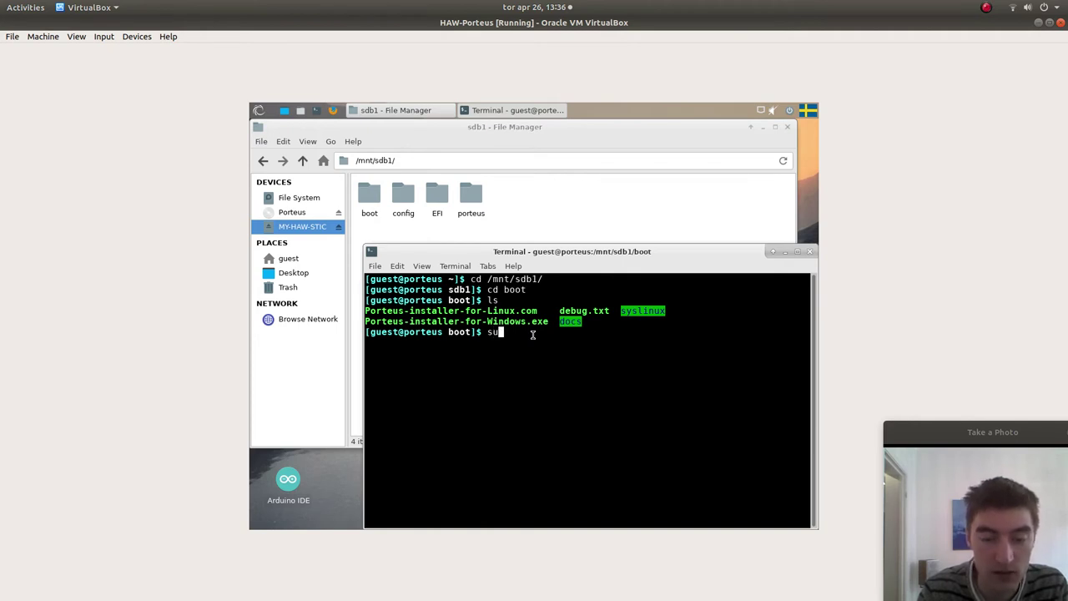
{"action": "key", "text": "Return"}
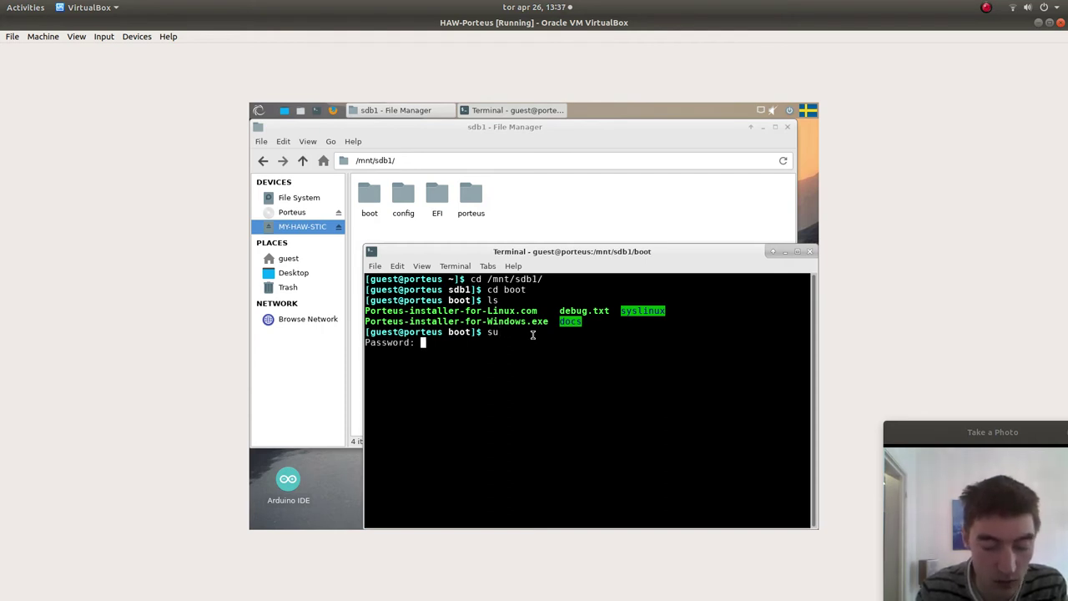
{"action": "key", "text": "Return"}
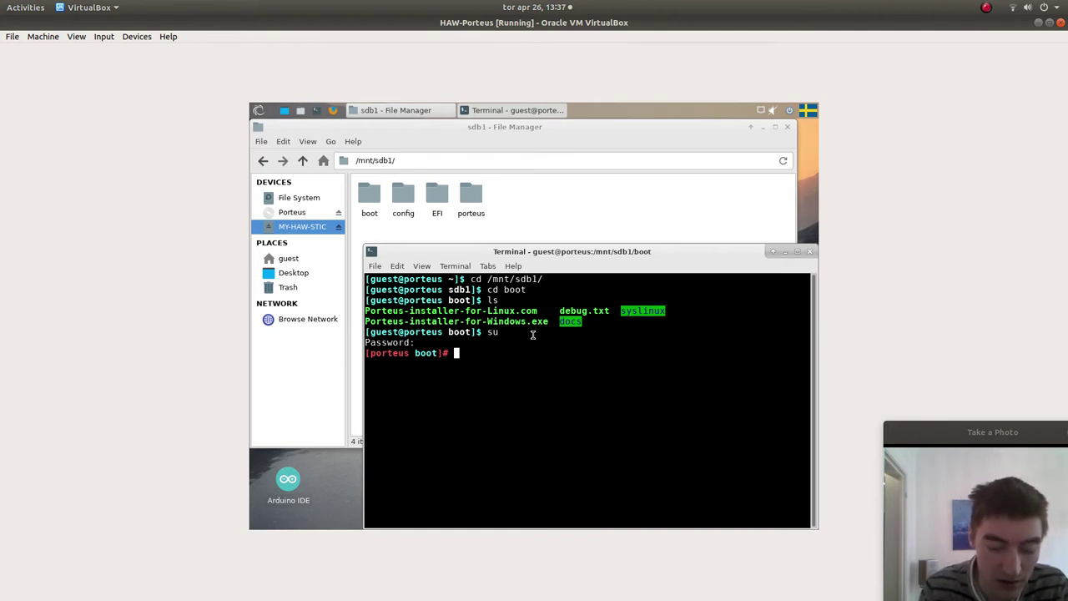
Step: Run Porteus-installer-for-Linux.com with sh, approve the installation to /dev/sdb1 with ok and exit the installer
{"action": "type", "text": "sh "}
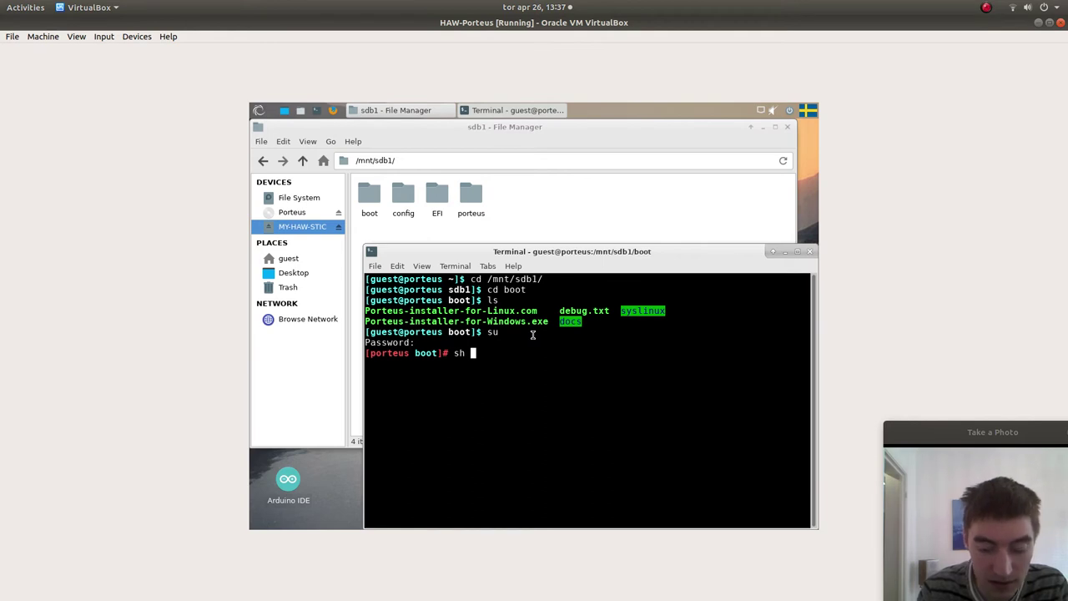
{"action": "type", "text": "Por"}
{"action": "key", "text": "Tab"}
{"action": "type", "text": "L"}
{"action": "key", "text": "Tab"}
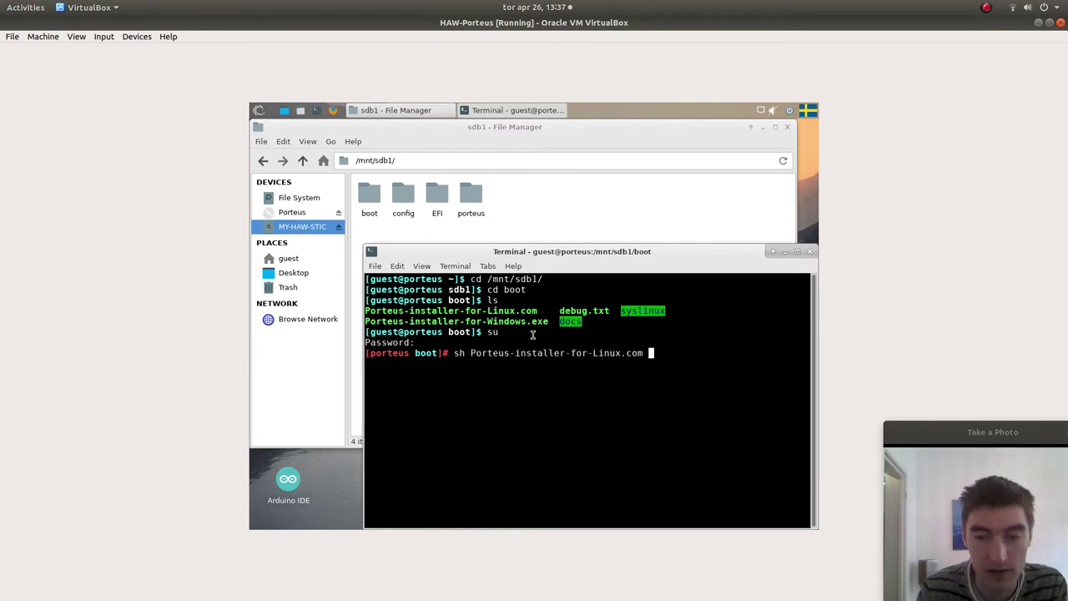
{"action": "key", "text": "Return"}
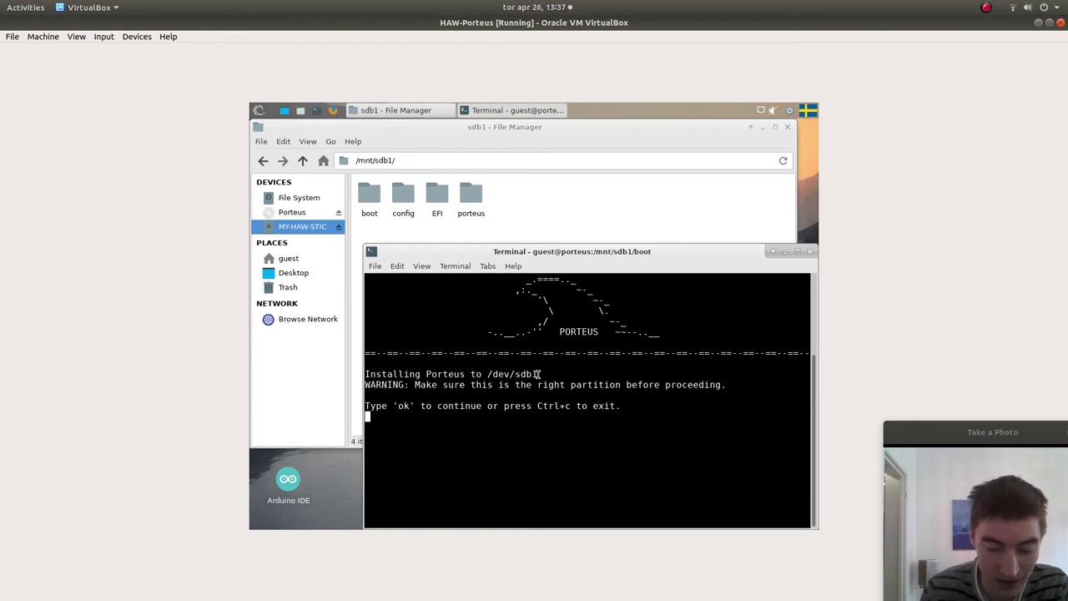
{"action": "type", "text": "ok"}
{"action": "key", "text": "Return"}
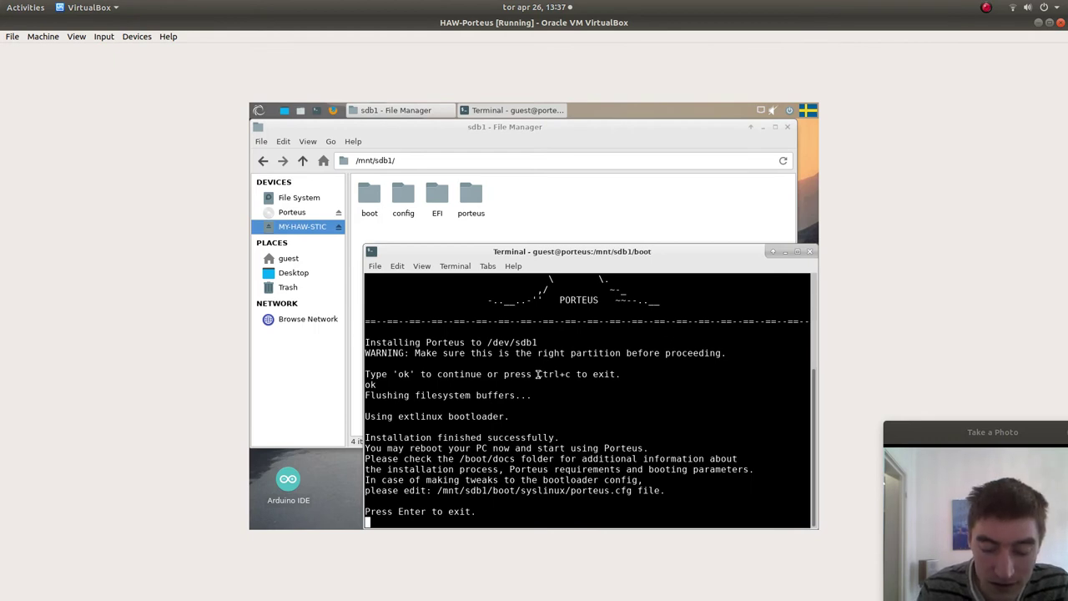
{"action": "key", "text": "Return"}
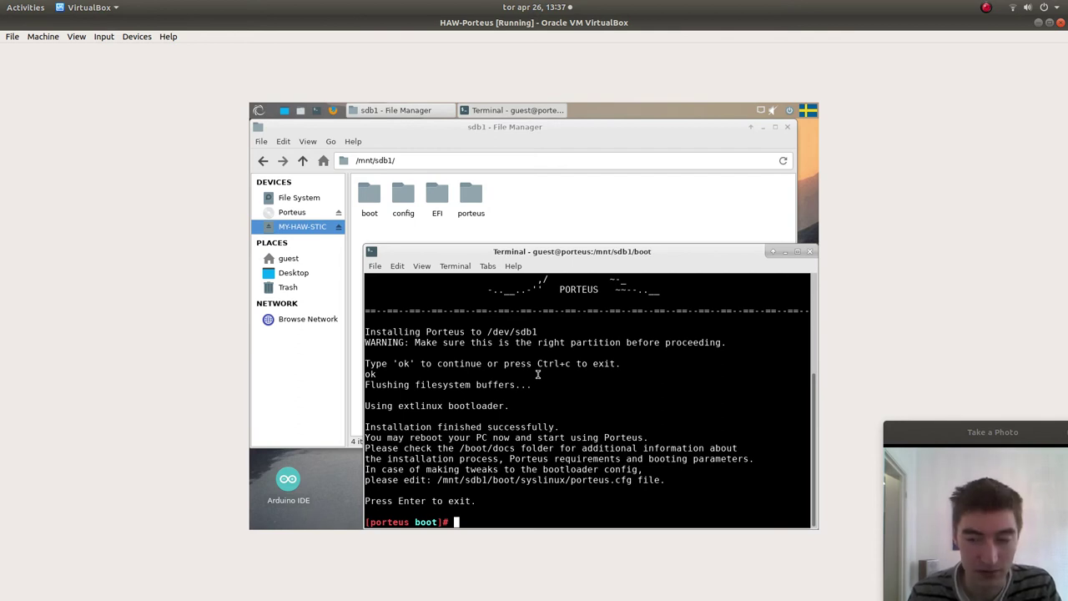
Step: Exit the root session and close the guest's terminal
{"action": "type", "text": "exit"}
{"action": "key", "text": "Return"}
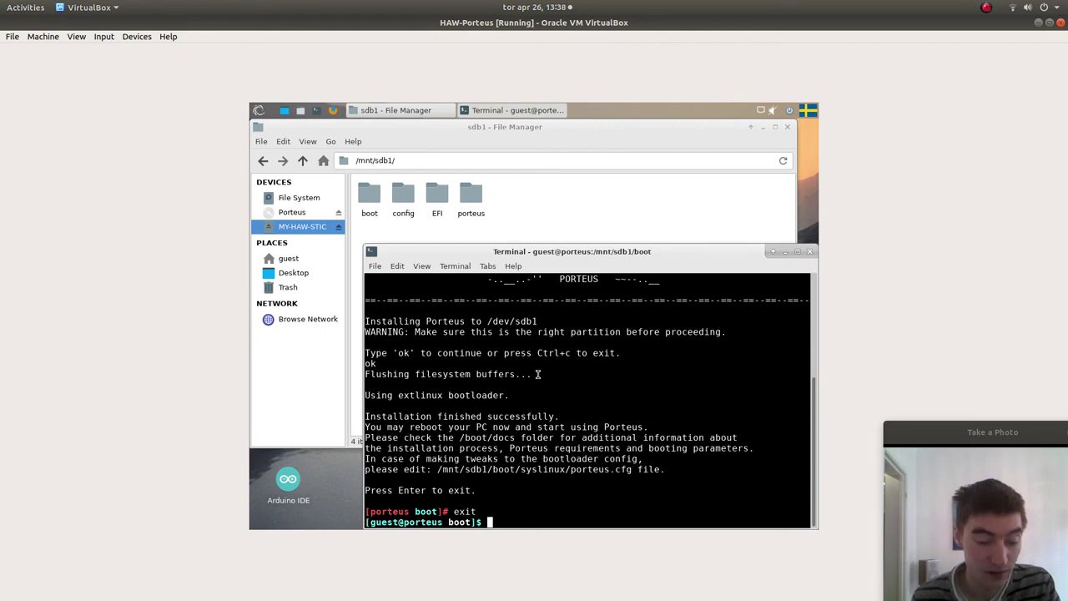
{"action": "key", "text": "ctrl+d"}
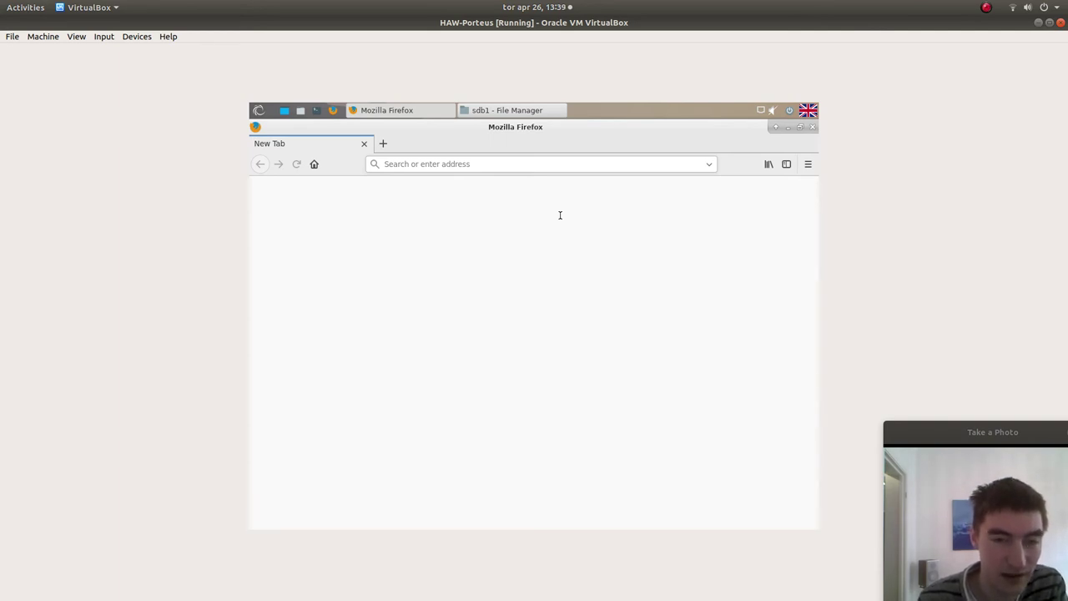
Step: Restore the guest's Firefox to a smaller window, move it slightly and bring the file manager to the front
{"action": "left_click", "coordinate": [800, 127]}
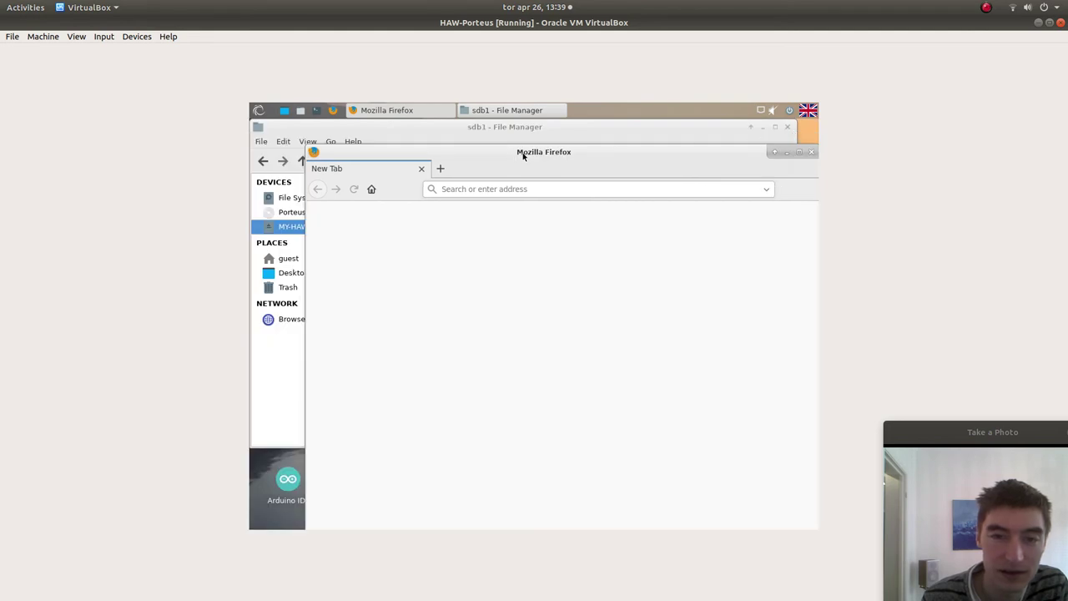
{"action": "left_click_drag", "start_coordinate": [523, 155], "coordinate": [491, 142]}
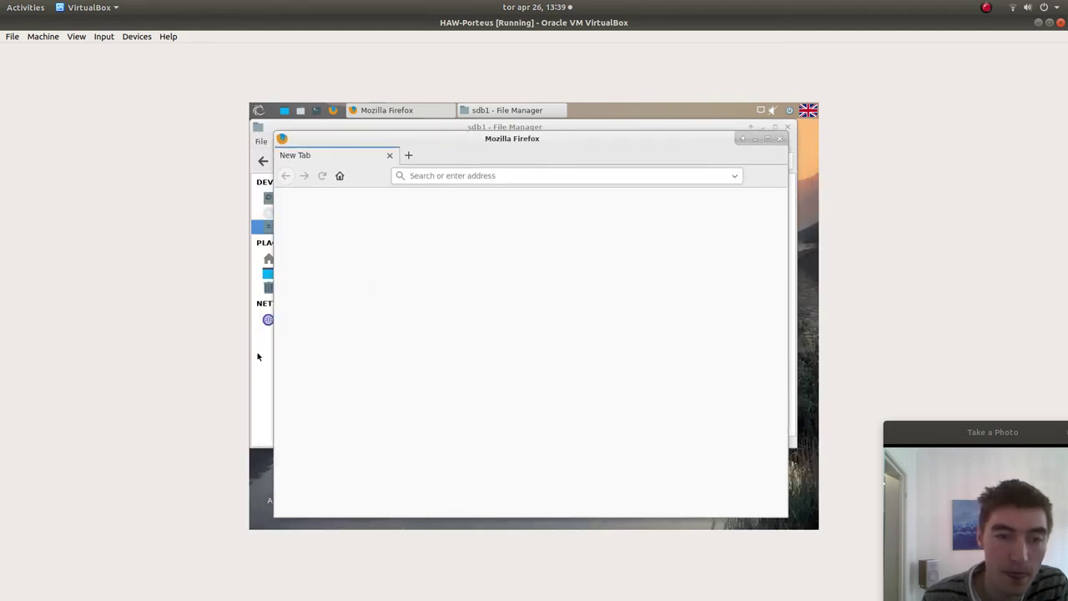
{"action": "left_click", "coordinate": [257, 356]}
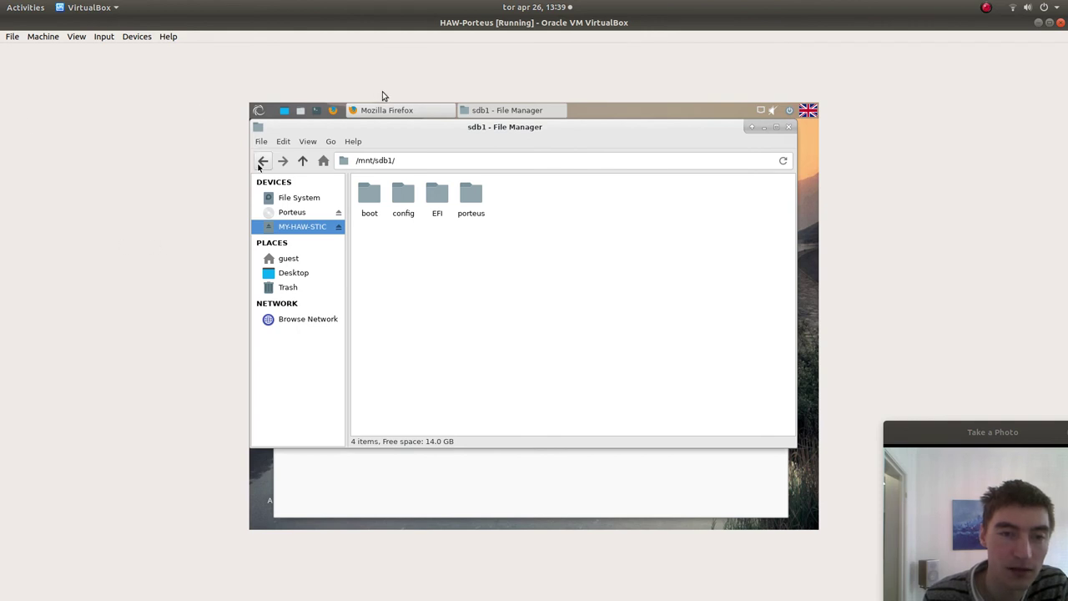
Step: Switch to the host's Firefox with the VirtualBox downloads page, select its page address and maximize the browser
{"action": "mouse_move", "coordinate": [2, 175]}
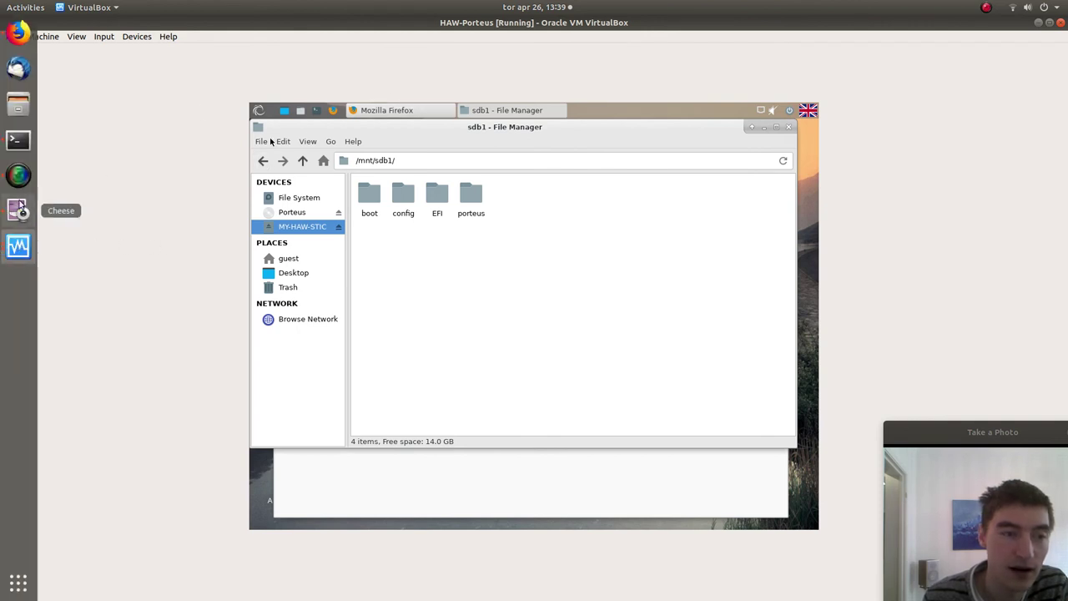
{"action": "left_click", "coordinate": [20, 37]}
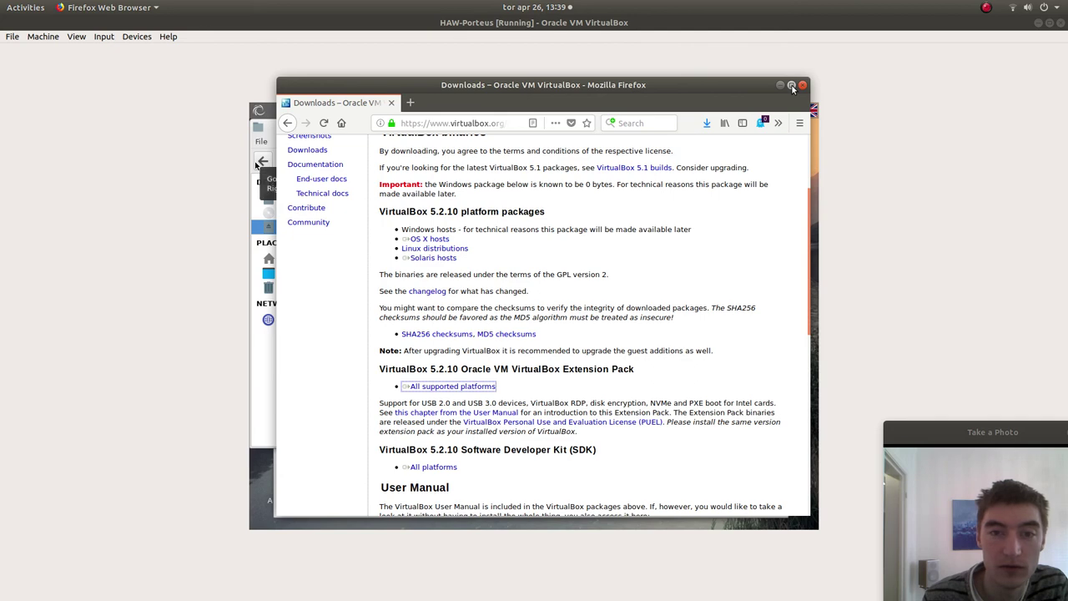
{"action": "left_click", "coordinate": [478, 123]}
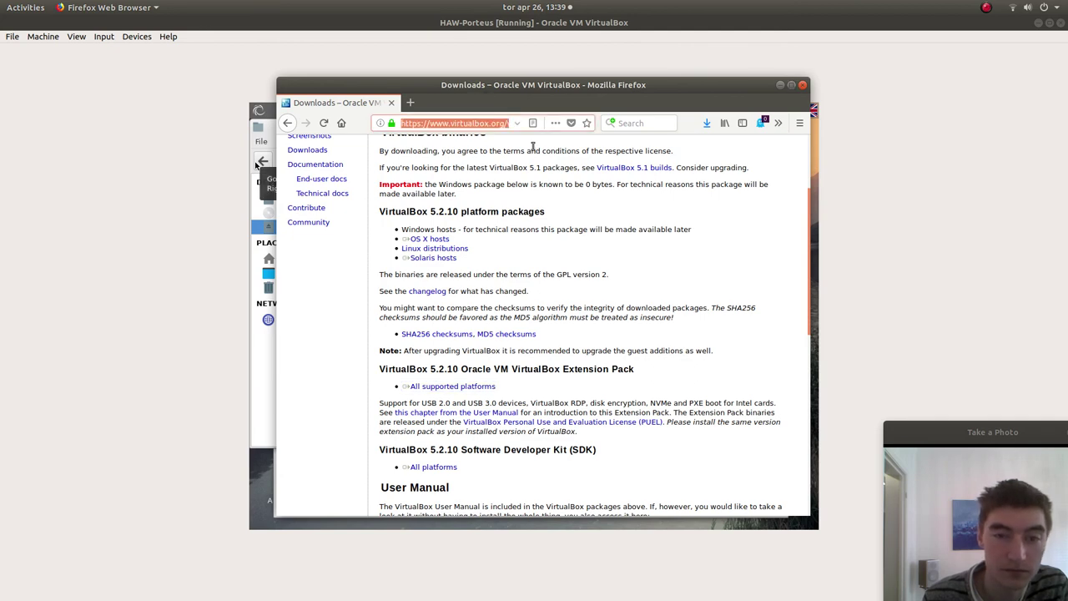
{"action": "left_click", "coordinate": [791, 85]}
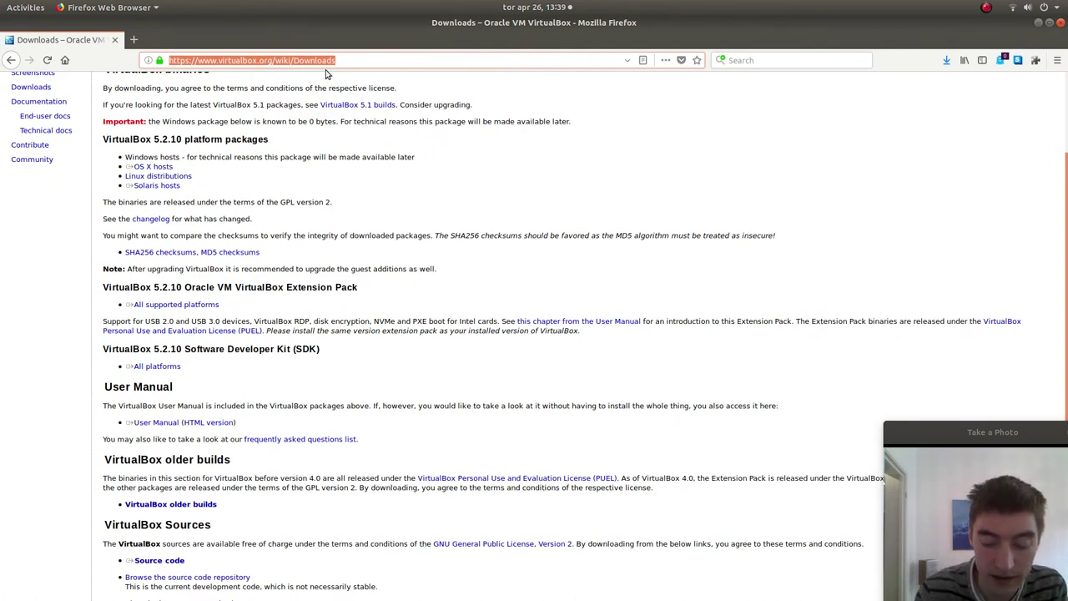
{"action": "type", "text": "open"}
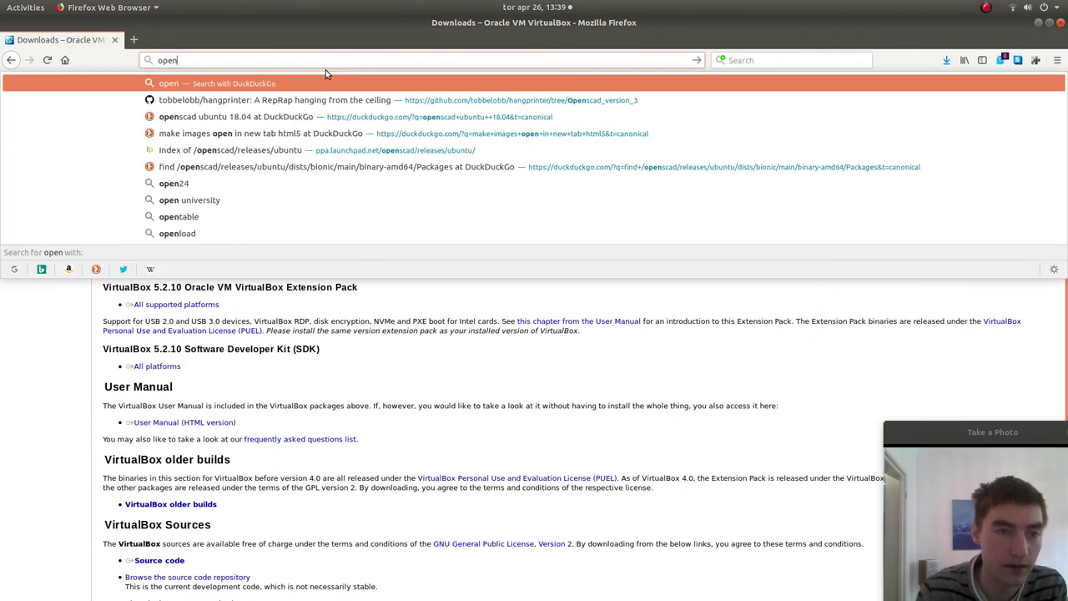
{"action": "type", "text": "sourceeco"}
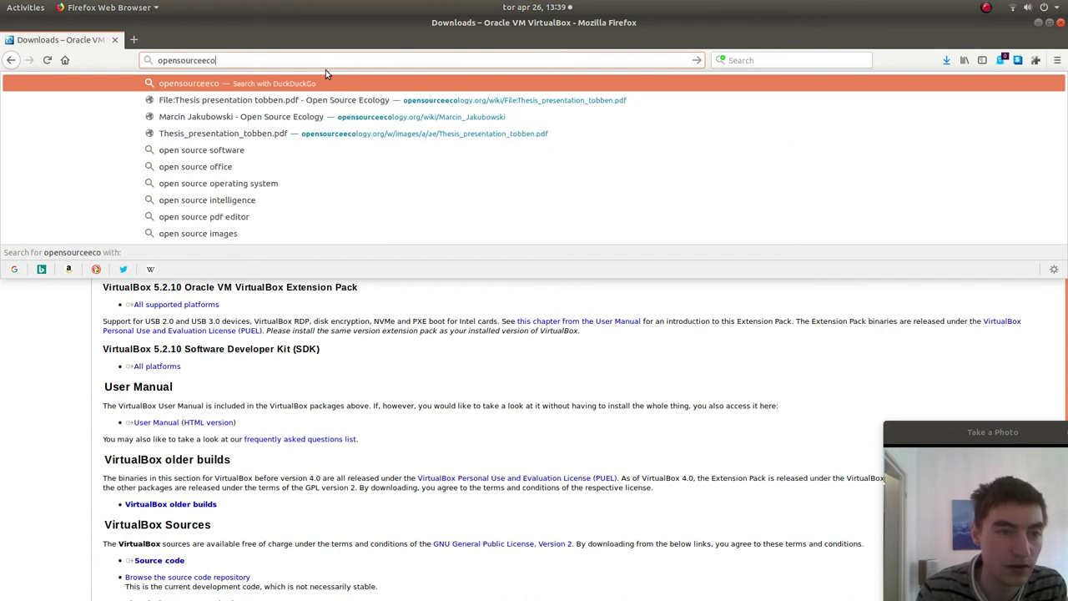
{"action": "type", "text": "l"}
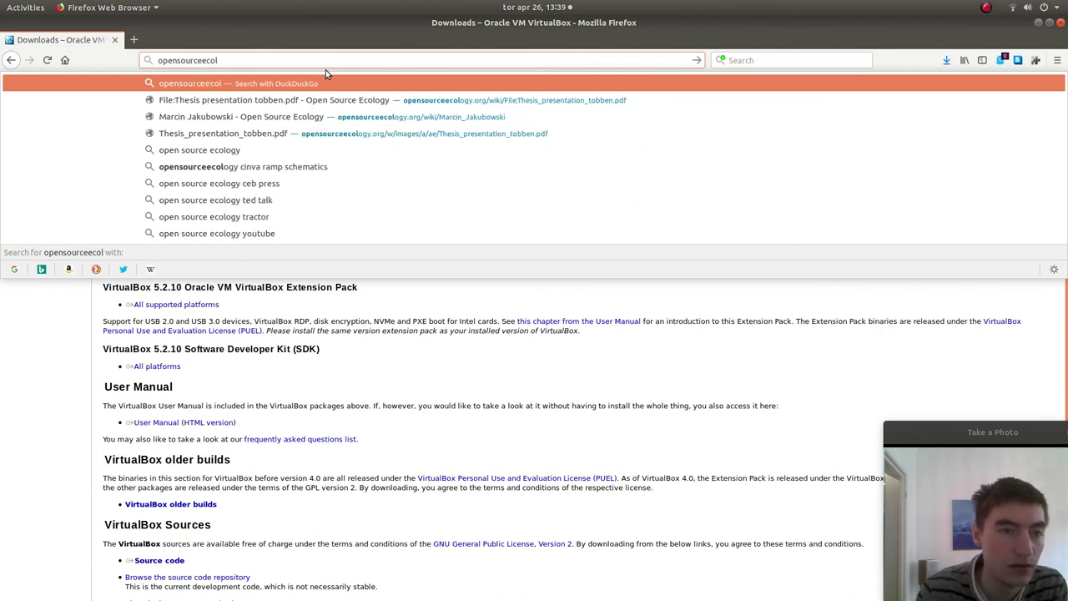
{"action": "type", "text": "ogy"}
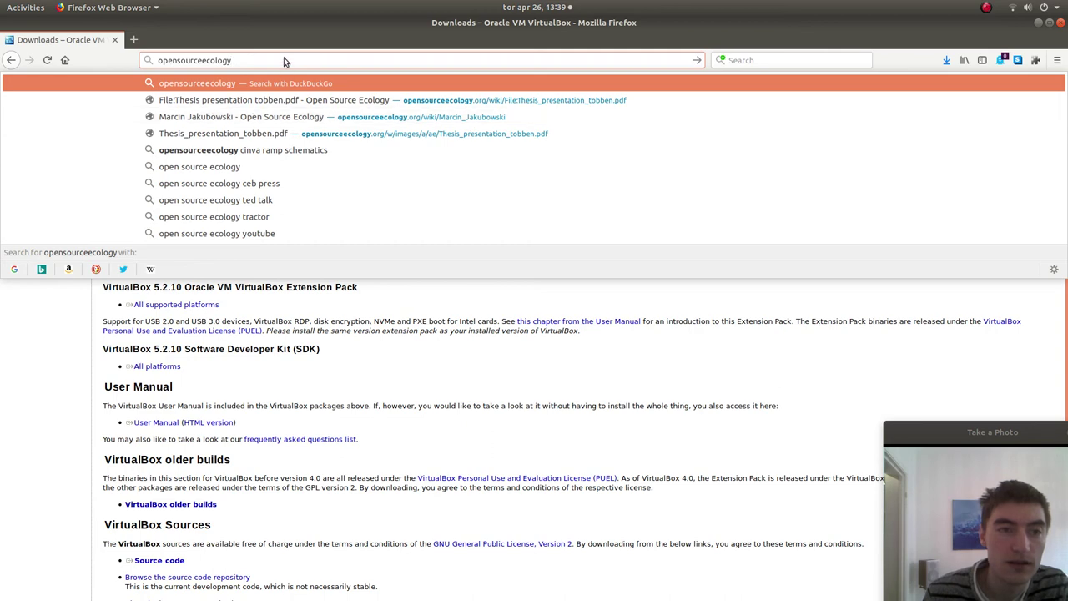
Step: Search the web for "Tobben_log" and open the Tobben Log page on the Open Source Ecology wiki
{"action": "key", "text": "ctrl+a"}
{"action": "type", "text": "To"}
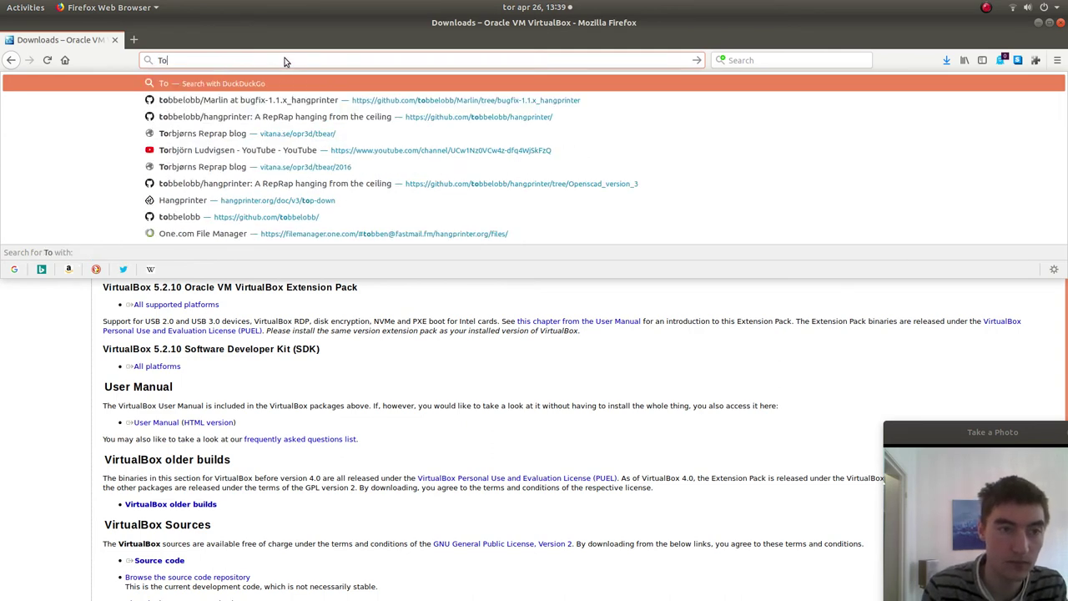
{"action": "type", "text": "vi"}
{"action": "key", "text": "BackSpace"}
{"action": "key", "text": "BackSpace"}
{"action": "type", "text": "b"}
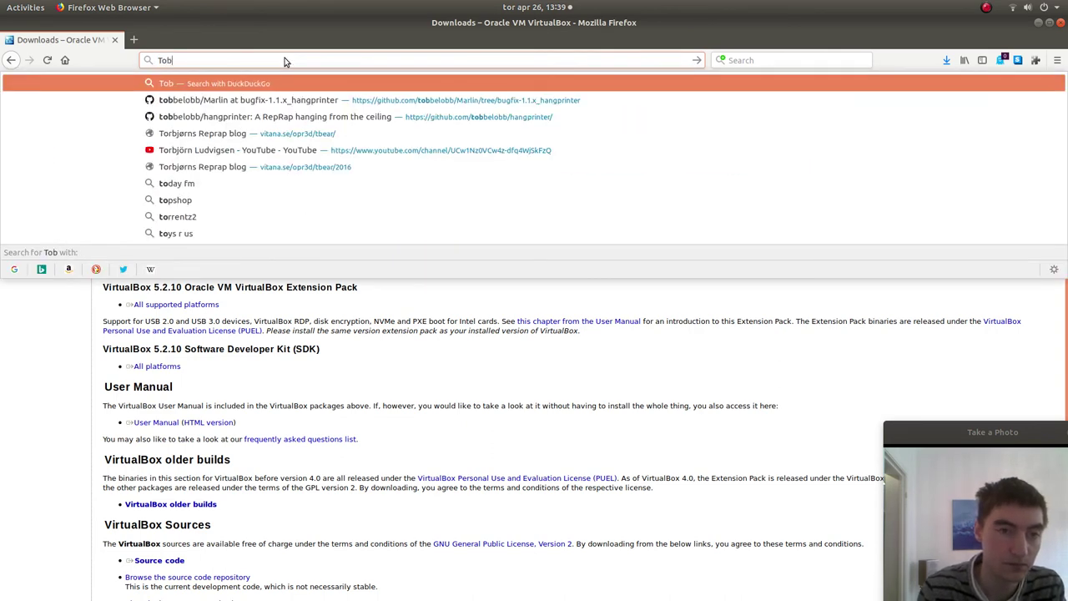
{"action": "type", "text": "ben_log"}
{"action": "key", "text": "Return"}
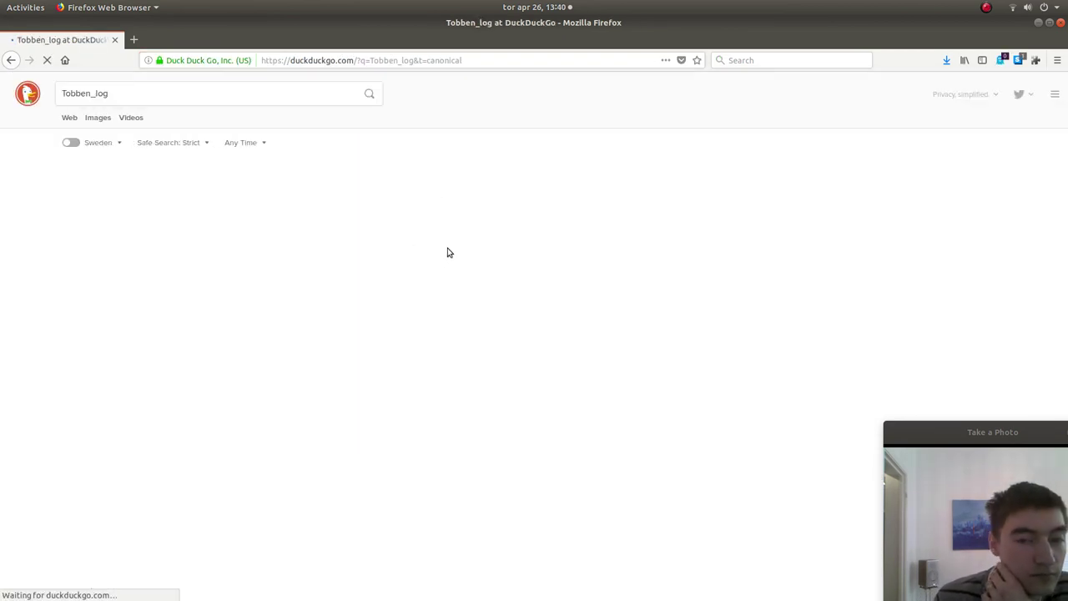
{"action": "left_click", "coordinate": [200, 179]}
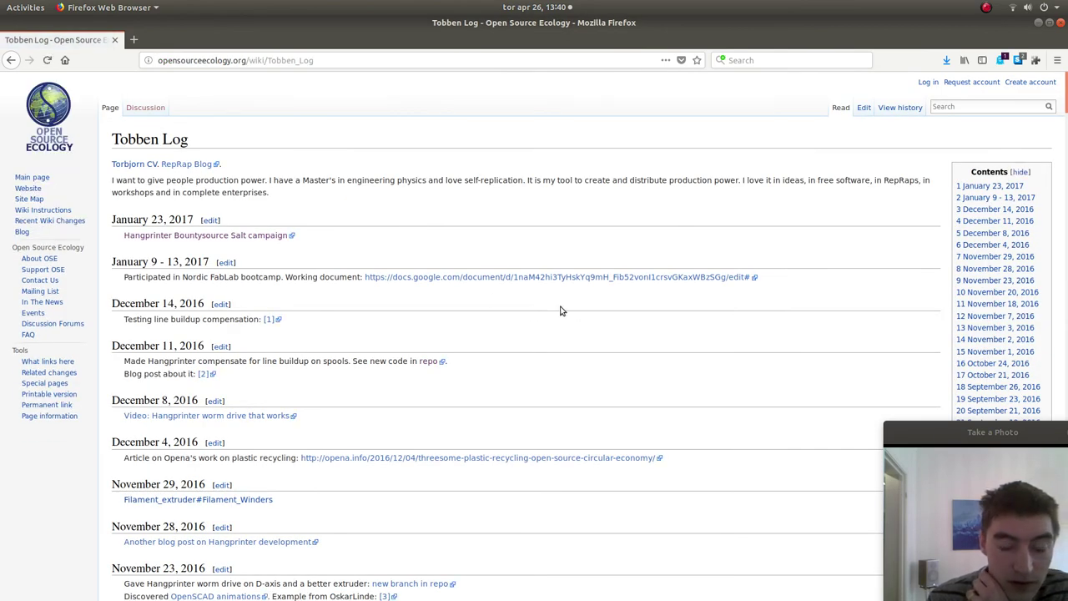
Step: Open the D3D_Live_ISO#Computer_Models_Verified_to_Boot link from the June 7, 2016 log entry and briefly highlight the page address
{"action": "scroll", "coordinate": [726, 353], "scroll_direction": "down", "scroll_amount": 1}
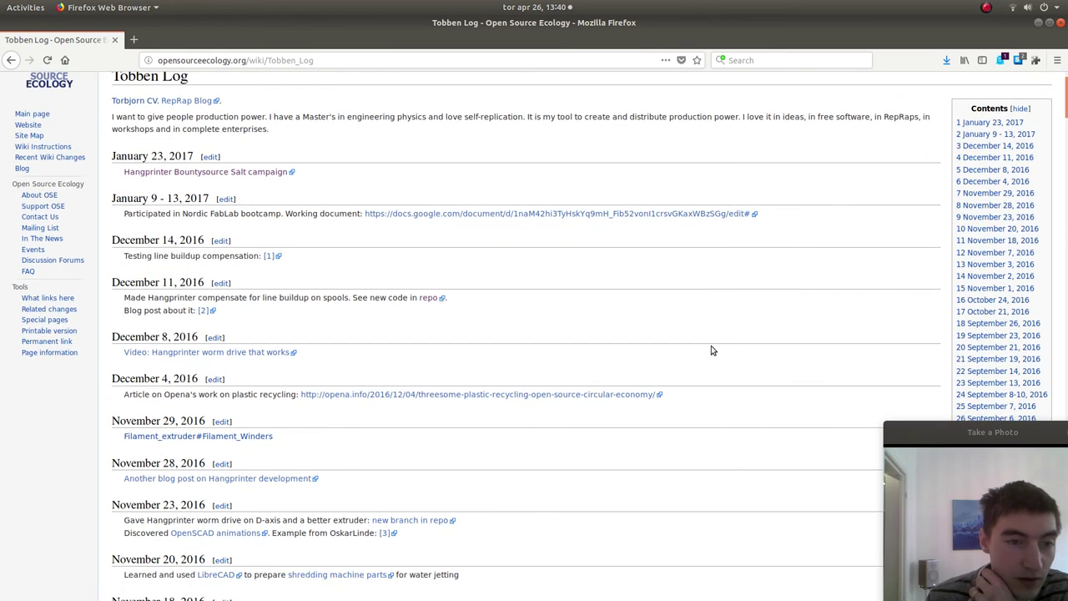
{"action": "scroll", "coordinate": [492, 448], "scroll_direction": "down", "scroll_amount": 3}
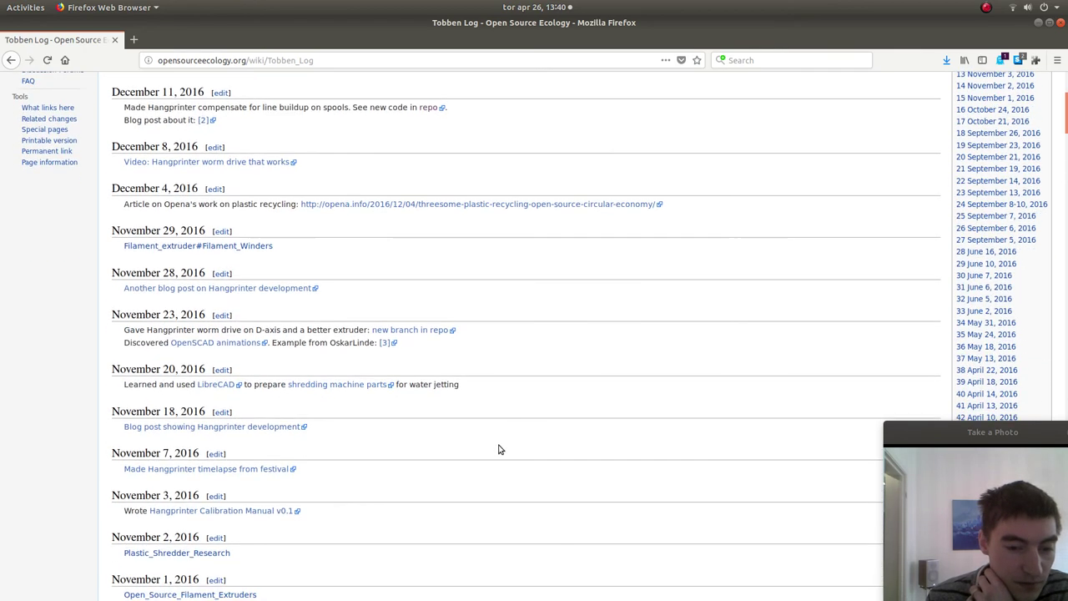
{"action": "scroll", "coordinate": [428, 434], "scroll_direction": "down", "scroll_amount": 2}
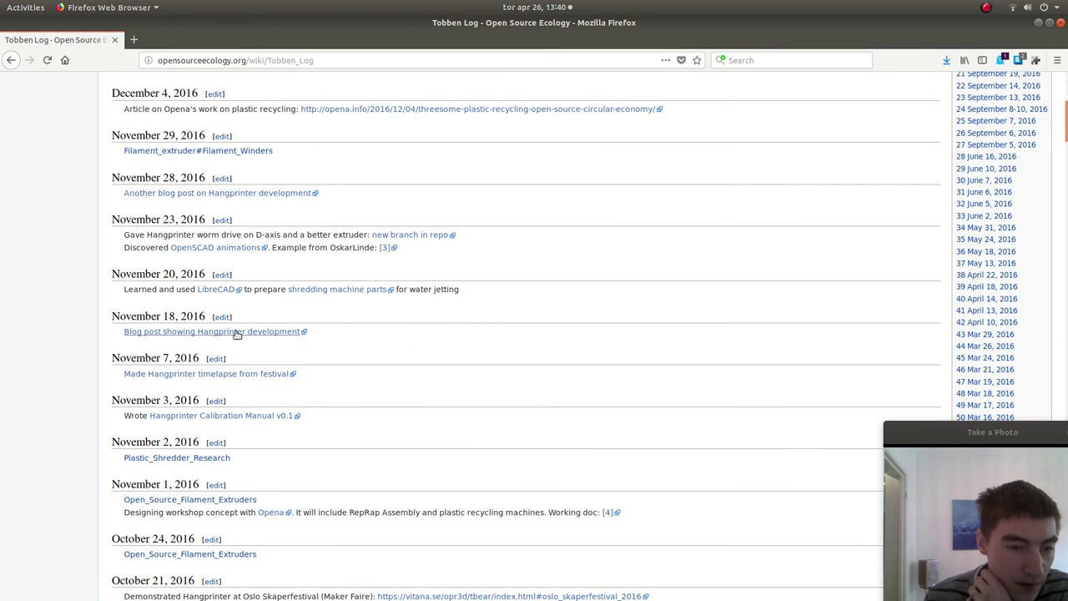
{"action": "scroll", "coordinate": [433, 374], "scroll_direction": "down", "scroll_amount": 2}
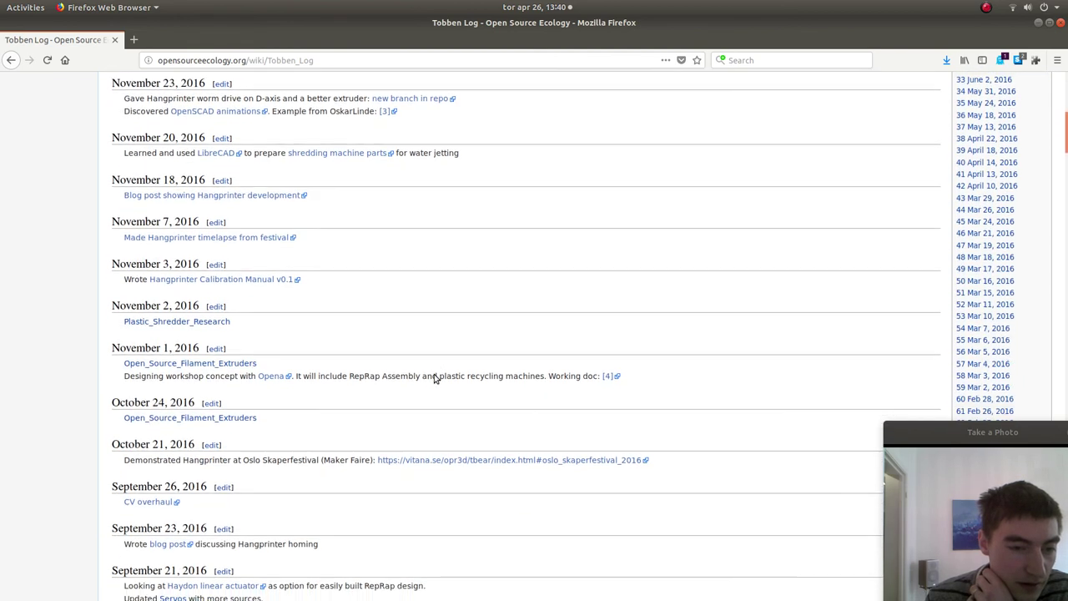
{"action": "scroll", "coordinate": [415, 352], "scroll_direction": "down", "scroll_amount": 1}
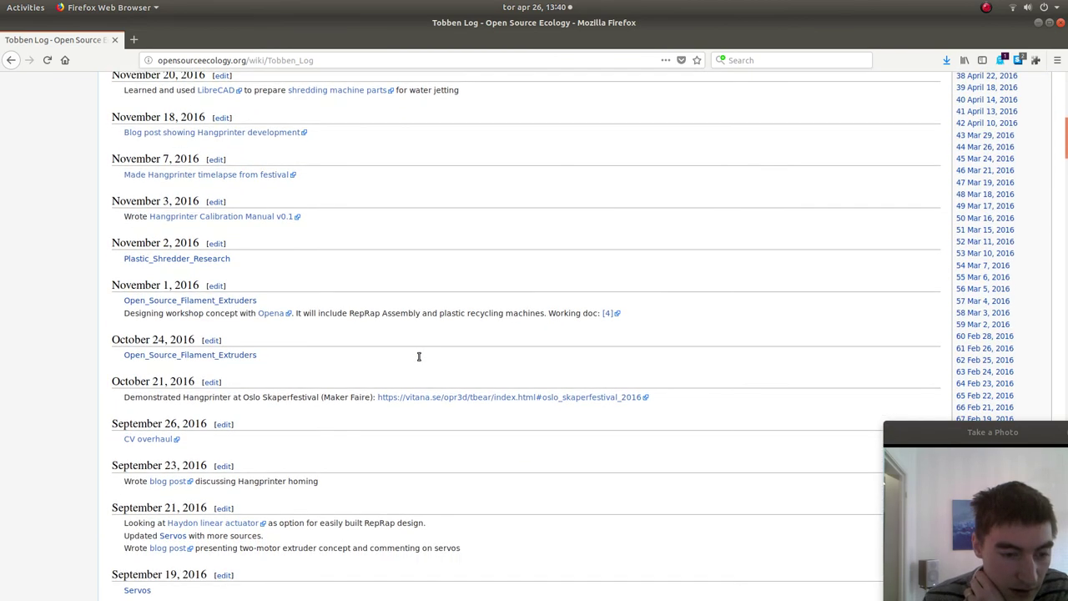
{"action": "scroll", "coordinate": [307, 417], "scroll_direction": "down", "scroll_amount": 2}
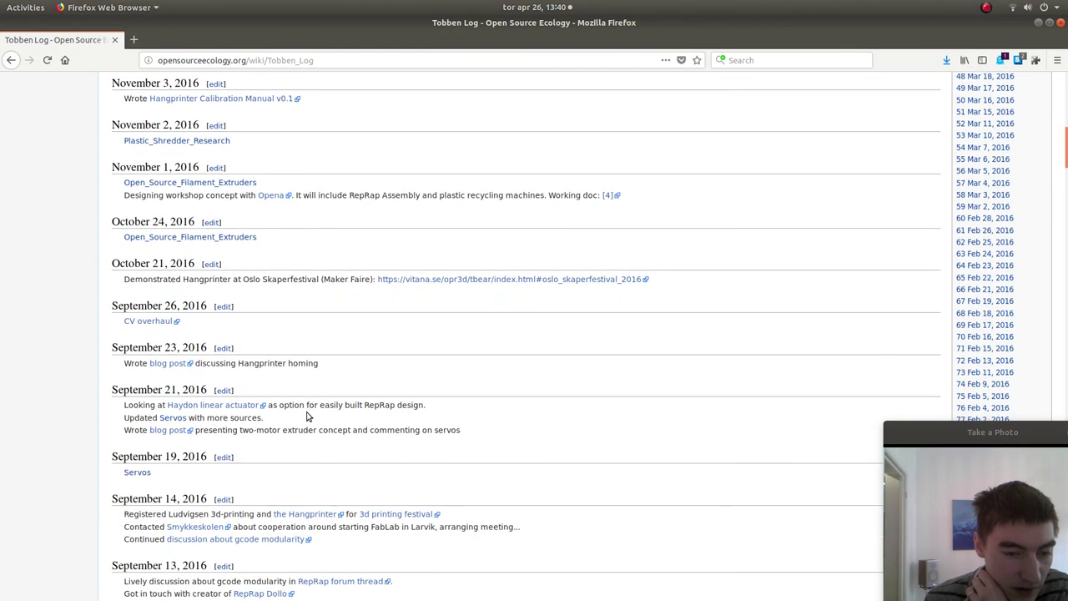
{"action": "scroll", "coordinate": [307, 417], "scroll_direction": "down", "scroll_amount": 2}
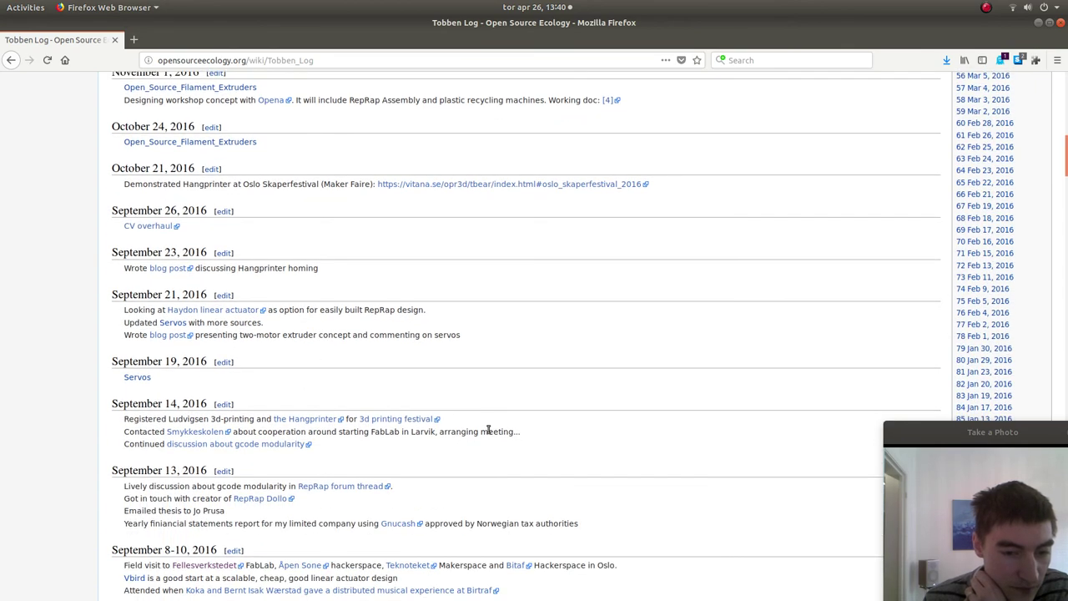
{"action": "scroll", "coordinate": [488, 428], "scroll_direction": "down", "scroll_amount": 2}
{"action": "scroll", "coordinate": [488, 428], "scroll_direction": "down", "scroll_amount": 1}
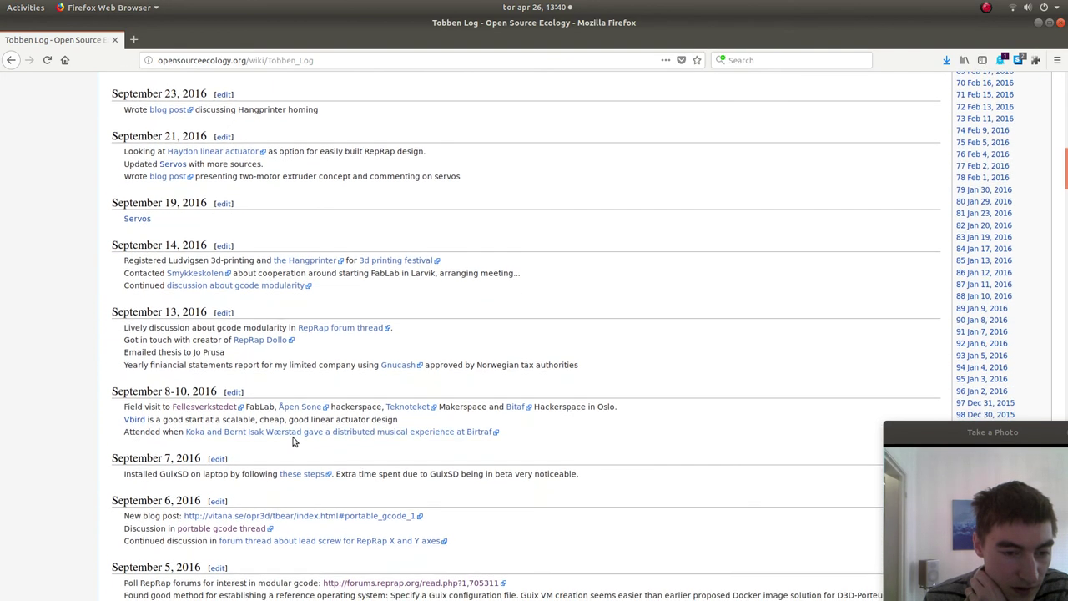
{"action": "scroll", "coordinate": [605, 418], "scroll_direction": "down", "scroll_amount": 3}
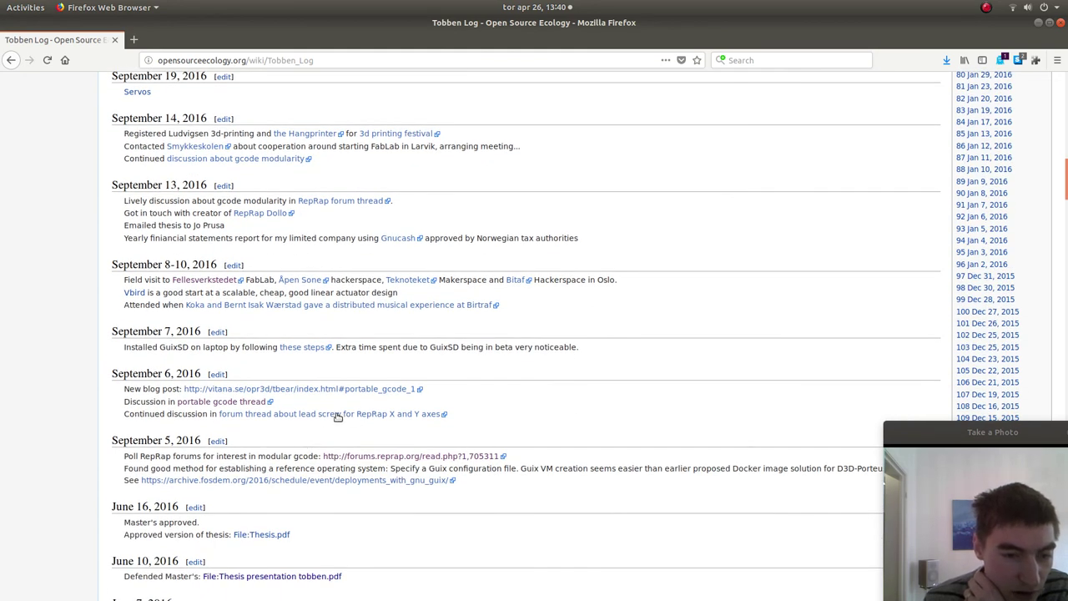
{"action": "scroll", "coordinate": [375, 413], "scroll_direction": "down", "scroll_amount": 1}
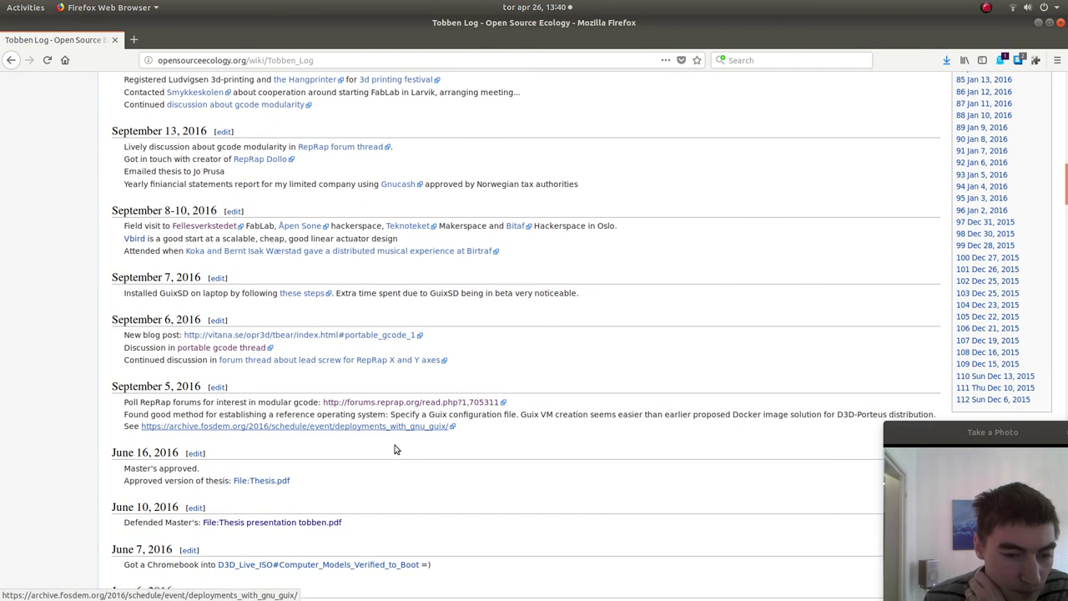
{"action": "scroll", "coordinate": [397, 449], "scroll_direction": "down", "scroll_amount": 3}
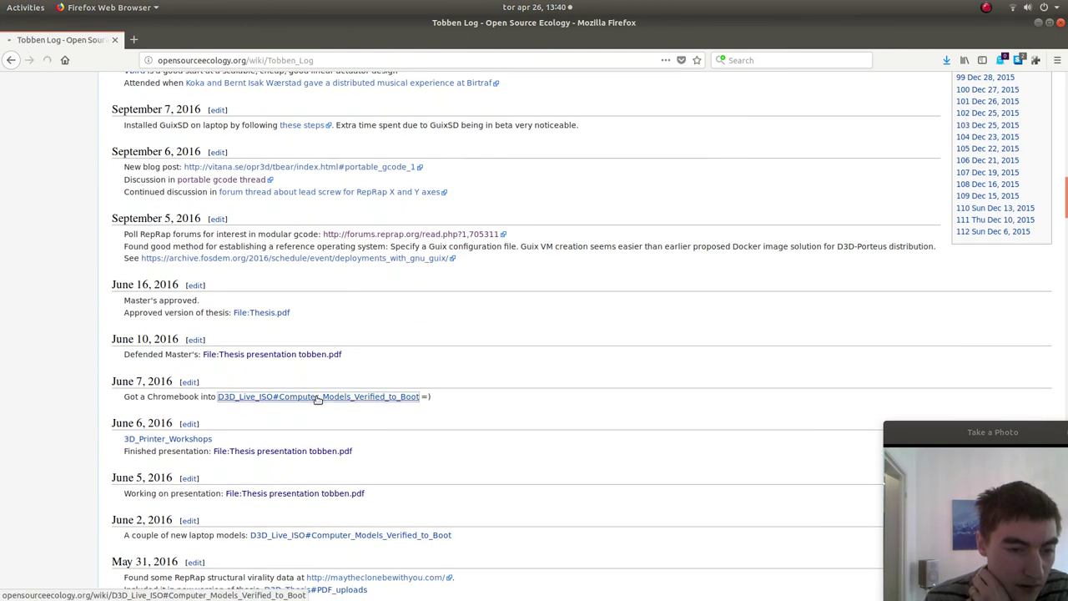
{"action": "left_click", "coordinate": [317, 397]}
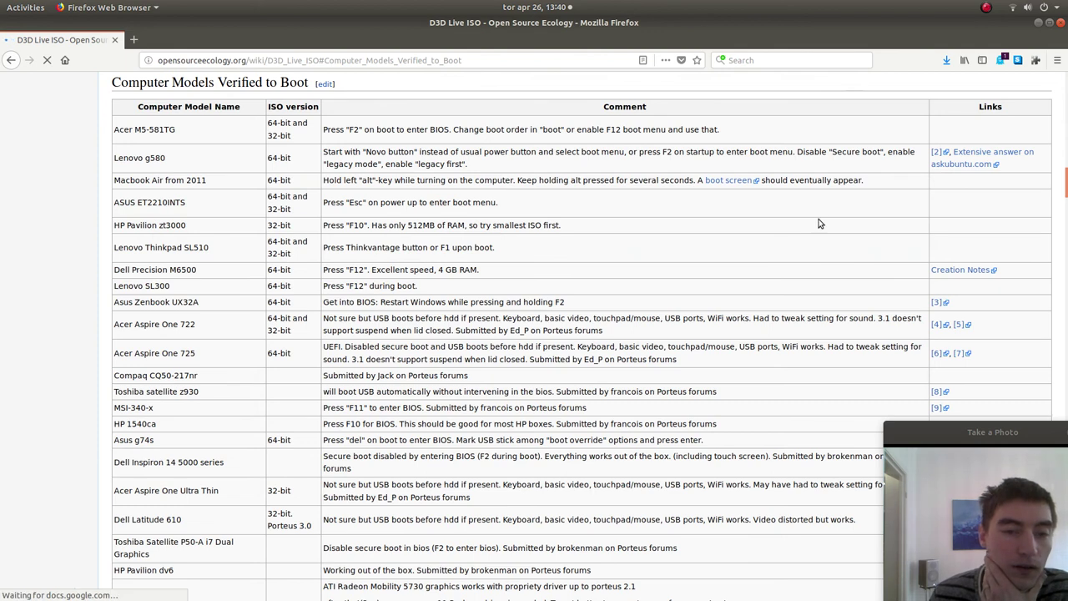
{"action": "left_click_drag", "start_coordinate": [463, 60], "coordinate": [160, 65]}
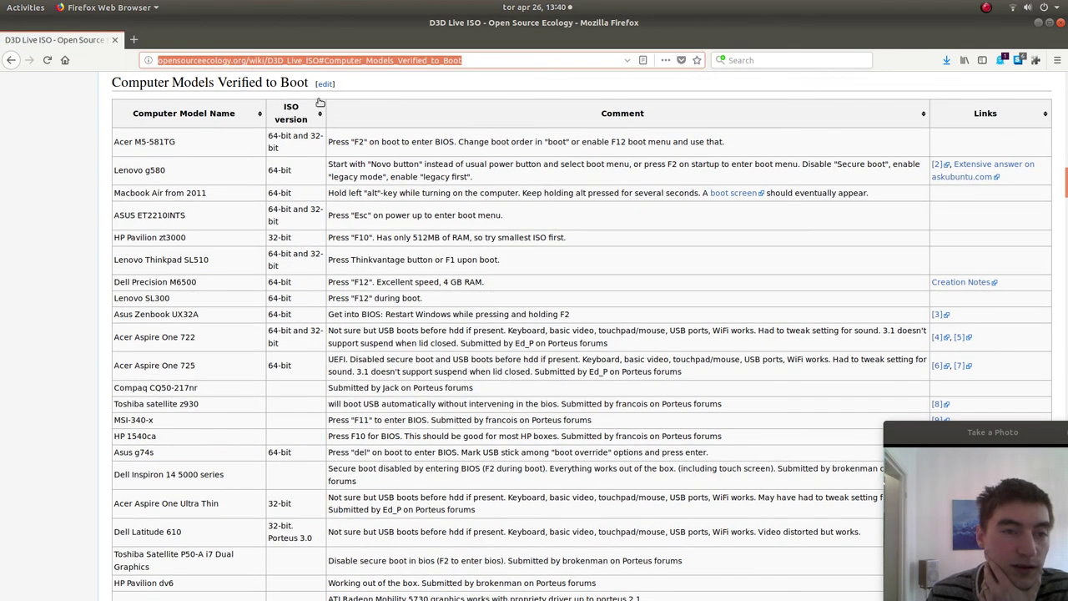
{"action": "left_click", "coordinate": [211, 62]}
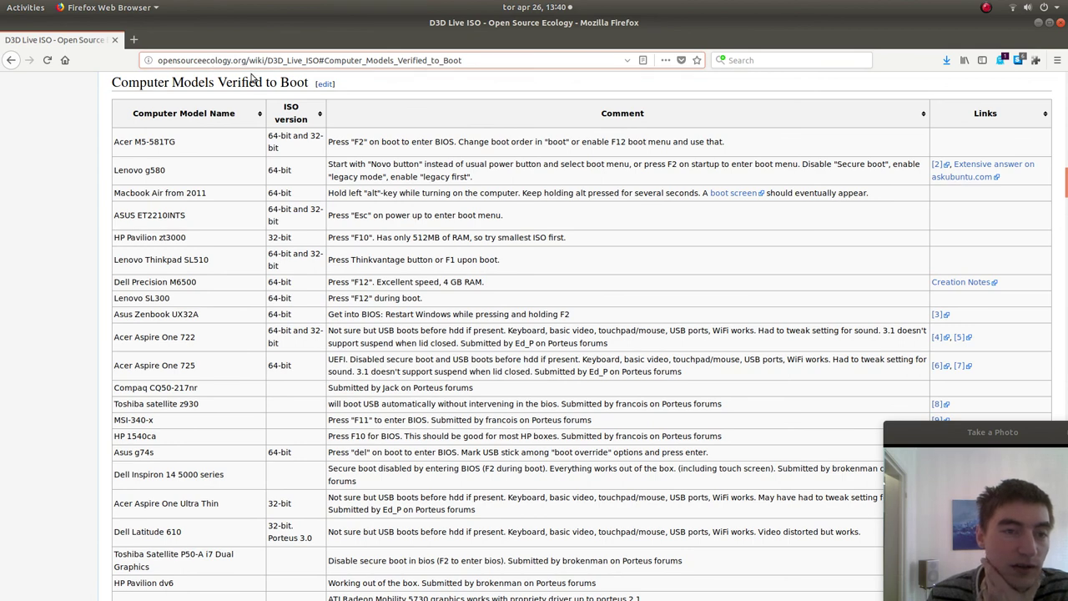